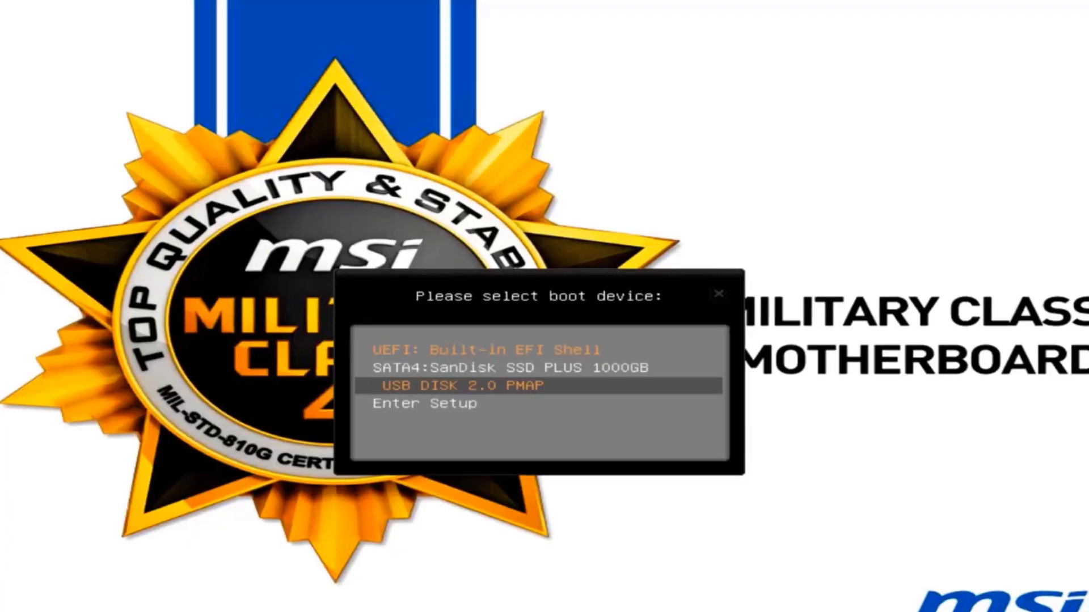
- Boot from the USB DISK 2.0 PMAP drive, start Try or Install Ubuntu, and accept English as the language
key("Return")
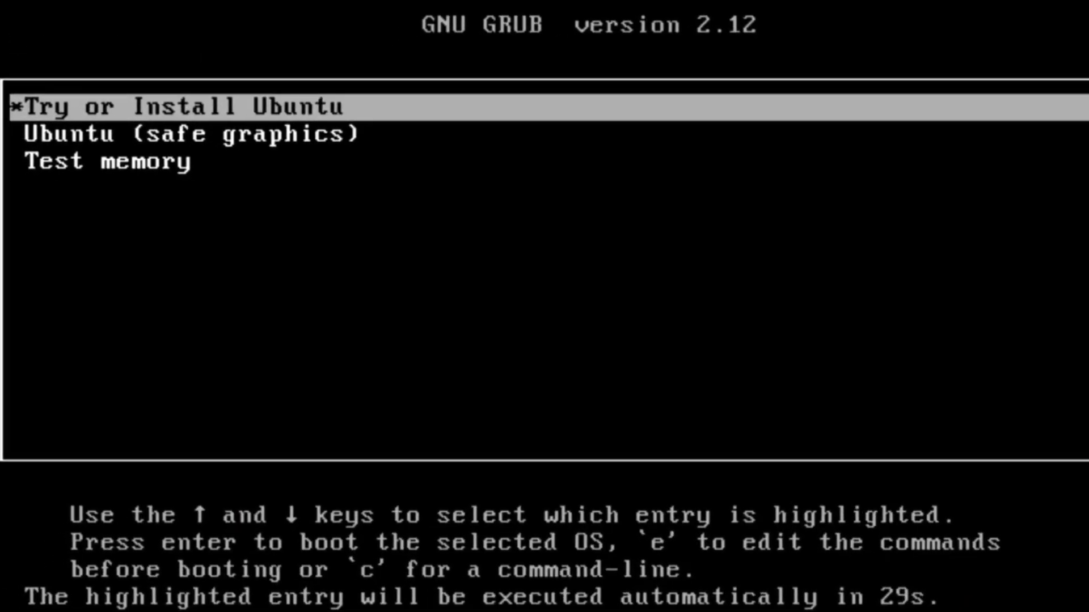
key("Return")
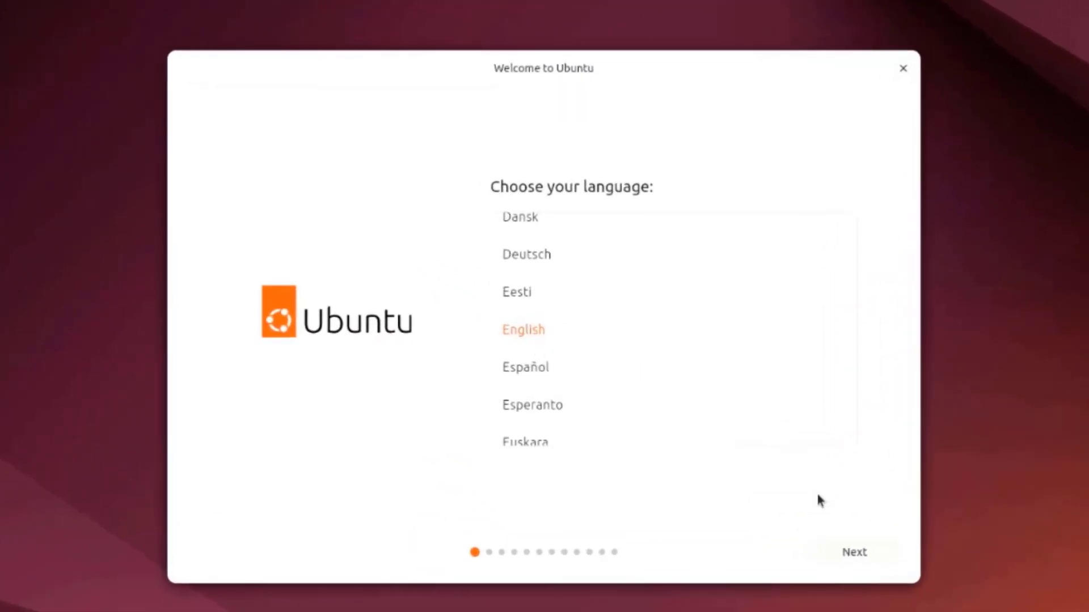
left_click(863, 557)
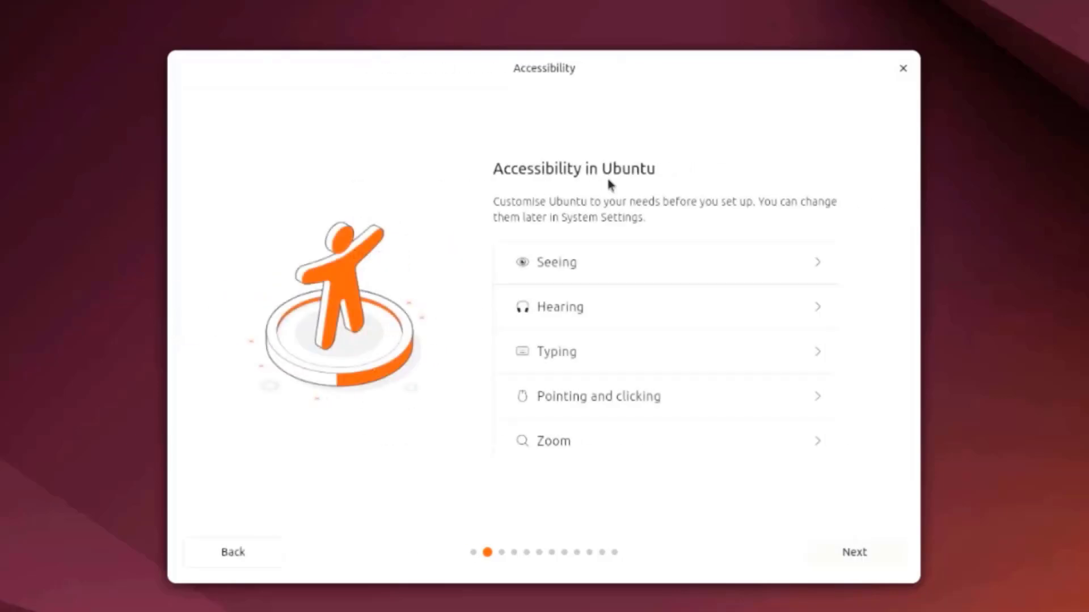
- Examine the accessibility options for seeing, hearing, typing, pointing and clicking, and zoom
left_click(819, 269)
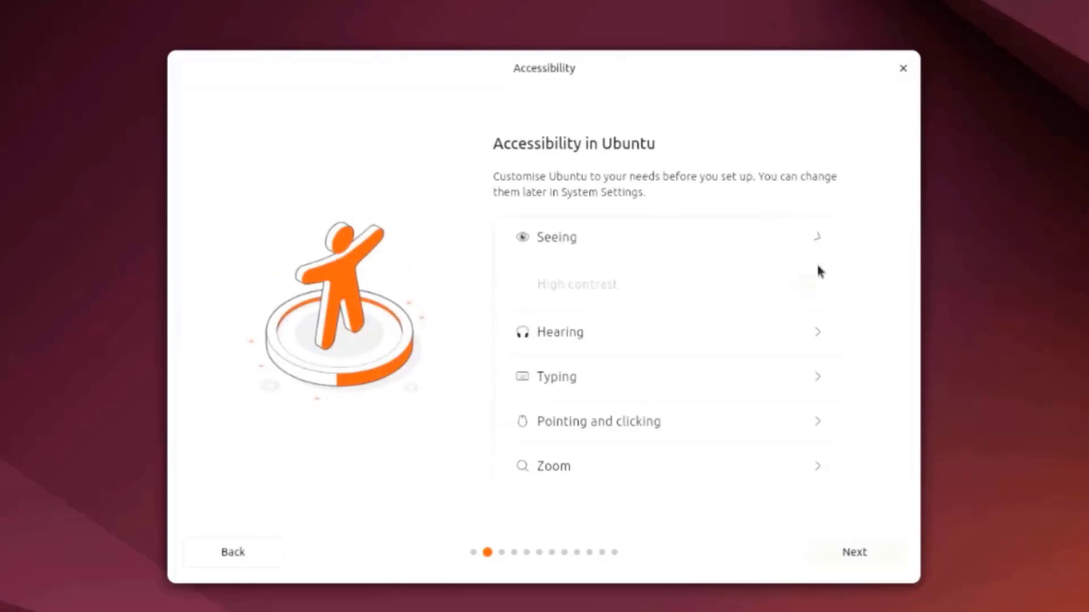
scroll(744, 381, "down", 3)
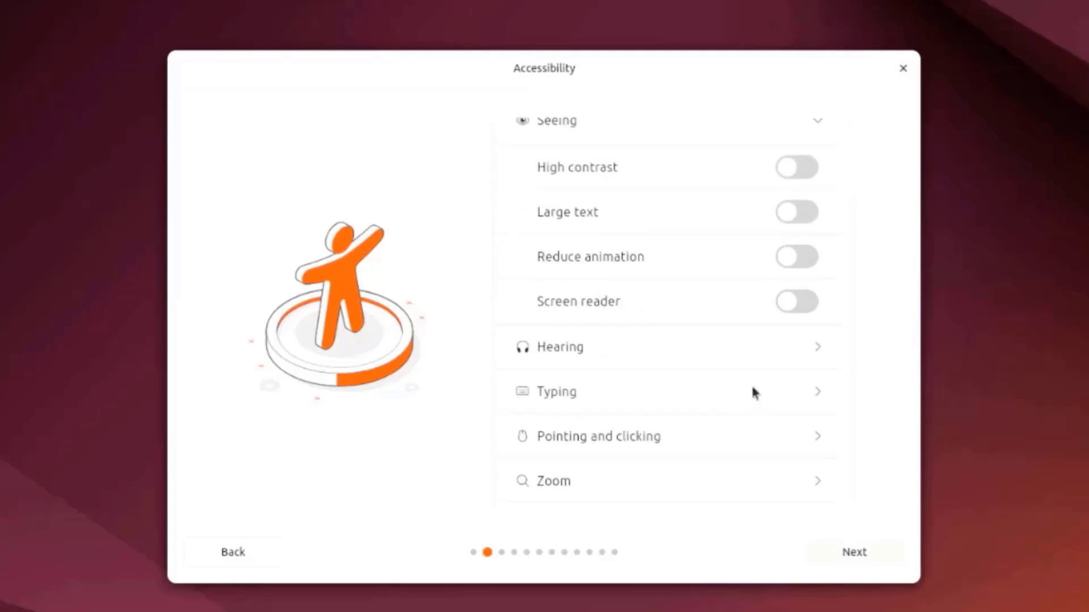
left_click(827, 353)
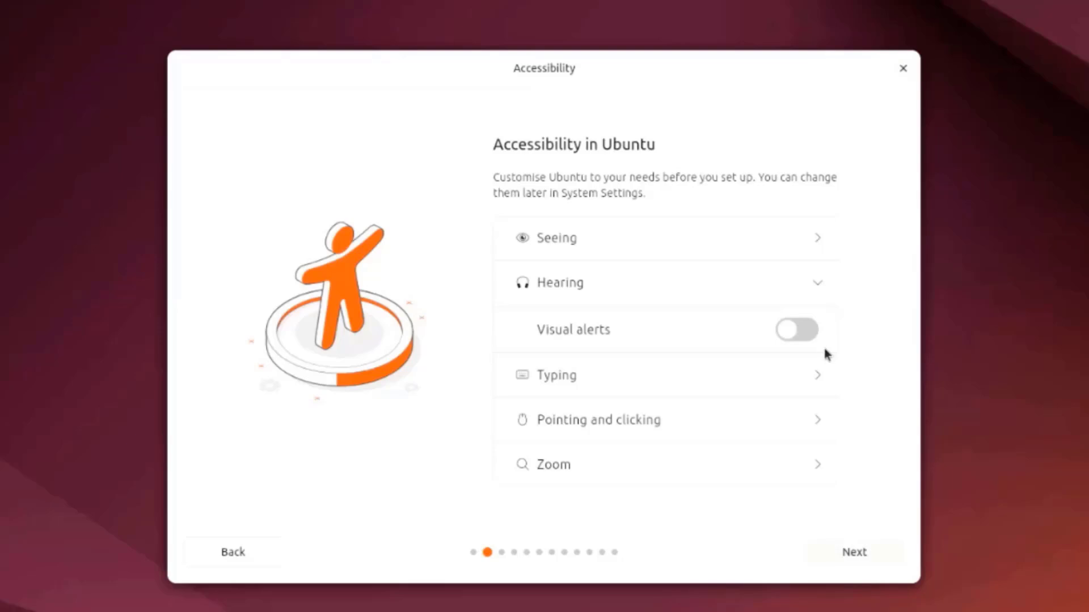
left_click(826, 389)
left_click(812, 445)
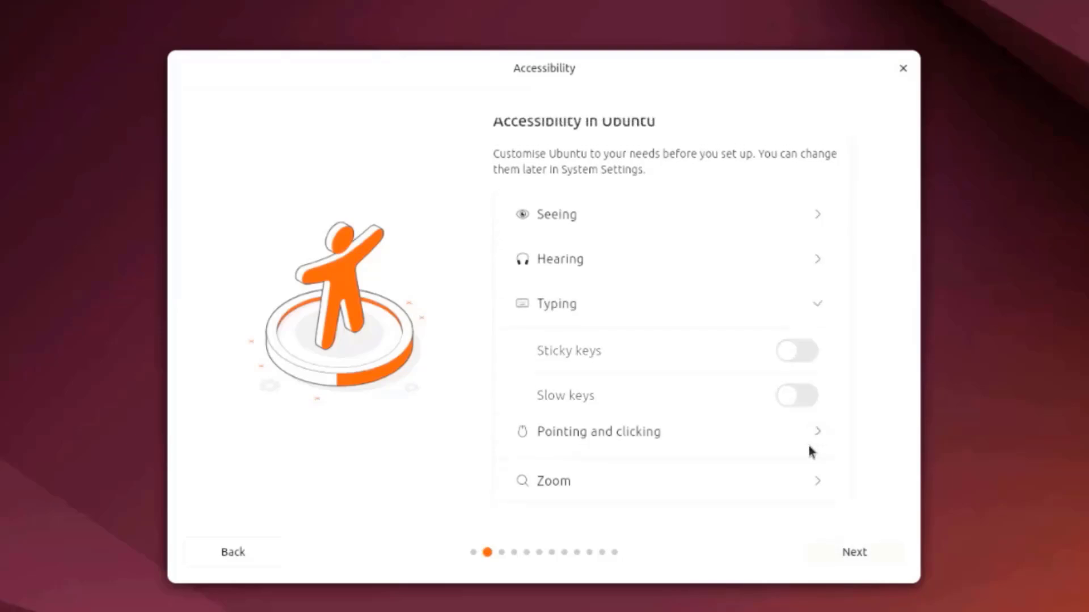
left_click(816, 464)
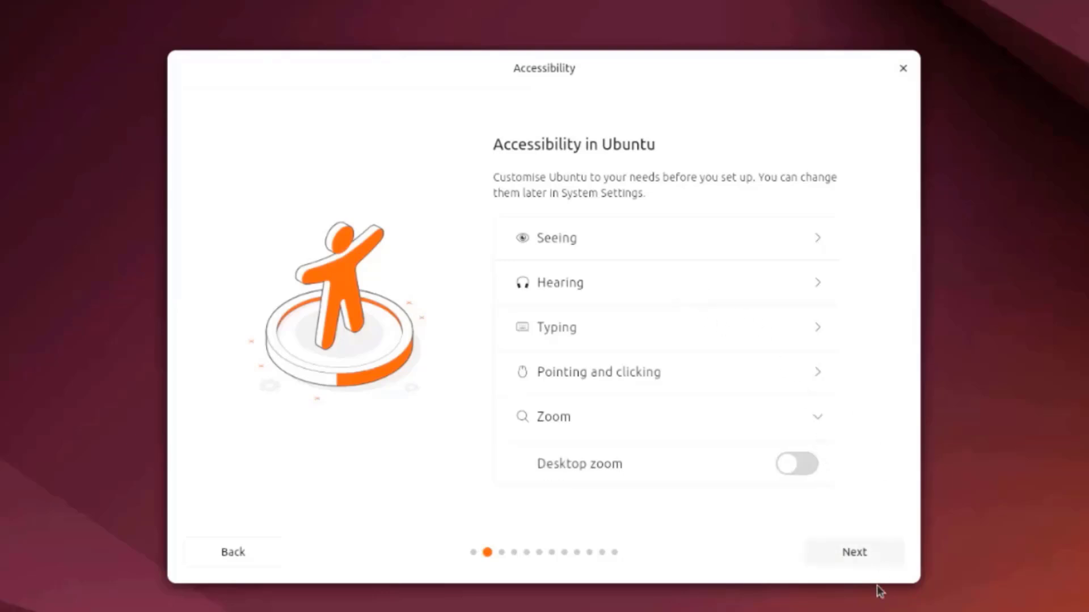
- Continue past accessibility, keeping the English (US) keyboard layout and the wired internet connection
left_click(855, 559)
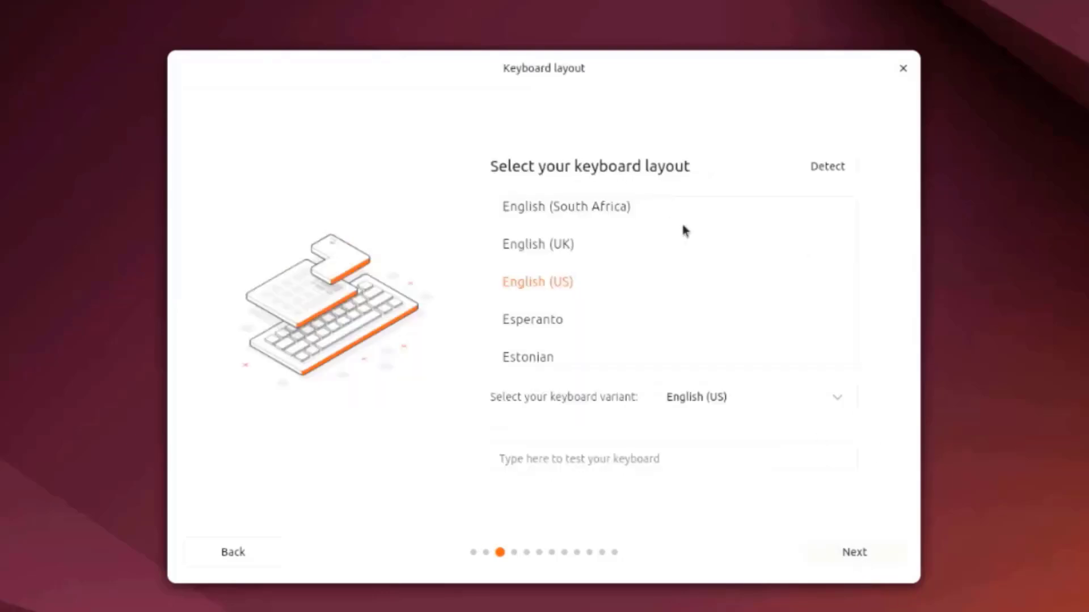
left_click(850, 549)
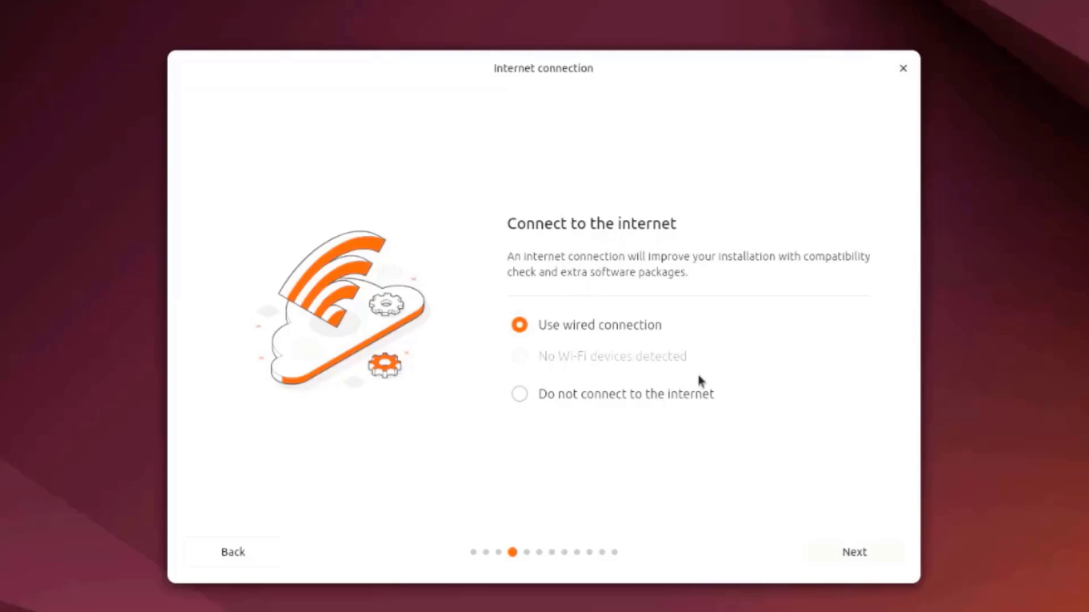
left_click(854, 558)
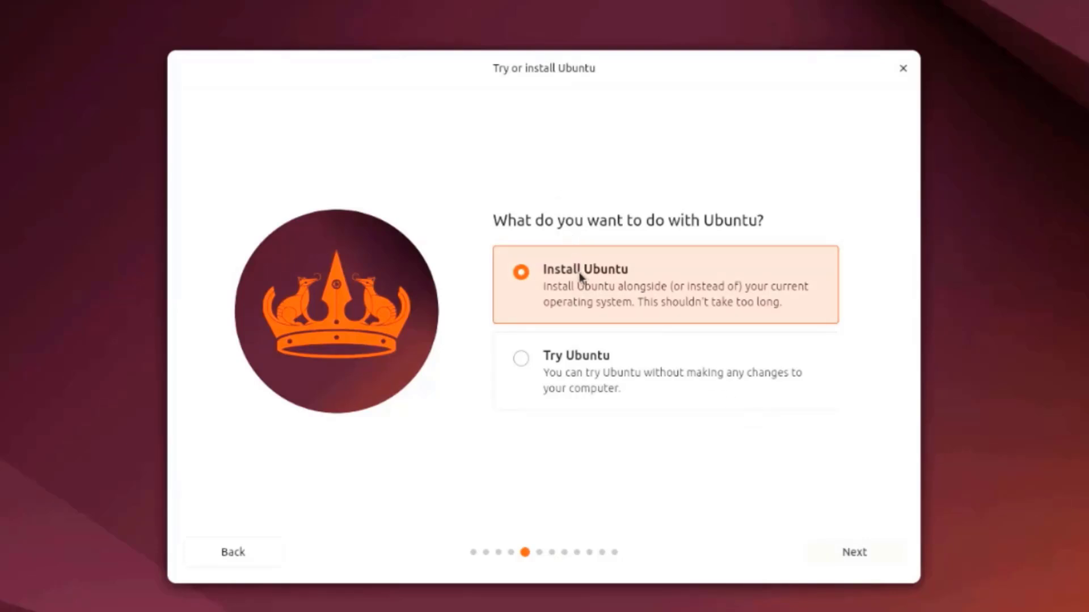
- Choose to install Ubuntu with the interactive installation and the extended selection of apps
left_click(846, 552)
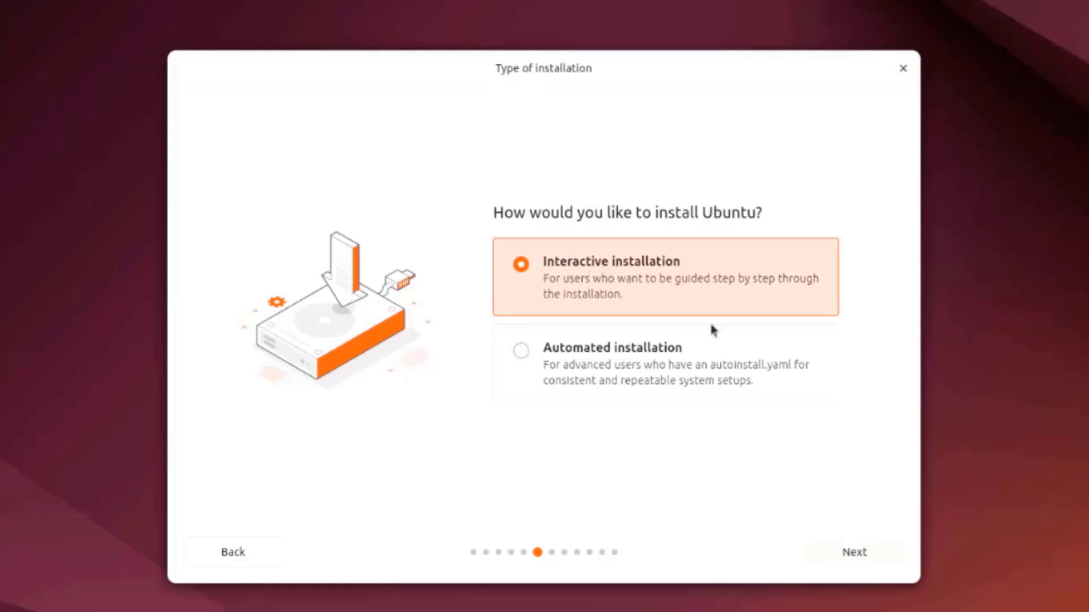
left_click(854, 551)
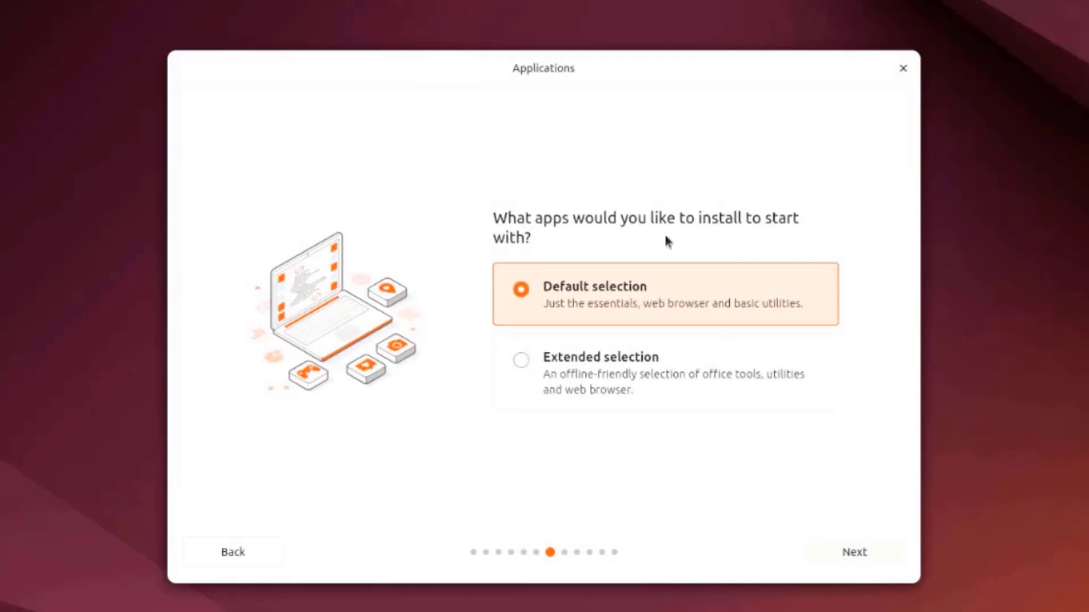
left_click(520, 361)
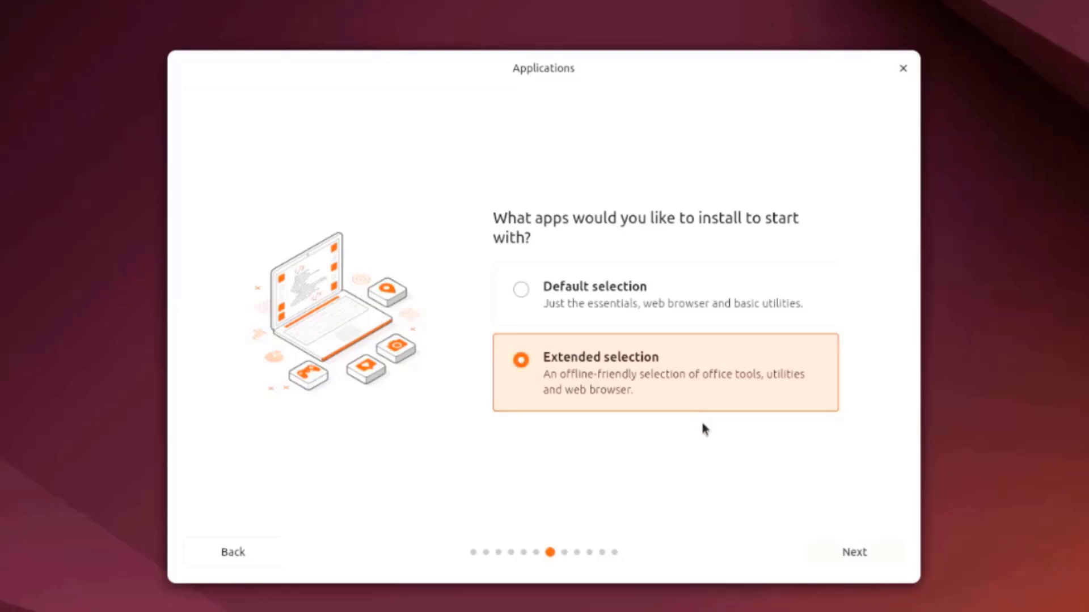
left_click(847, 552)
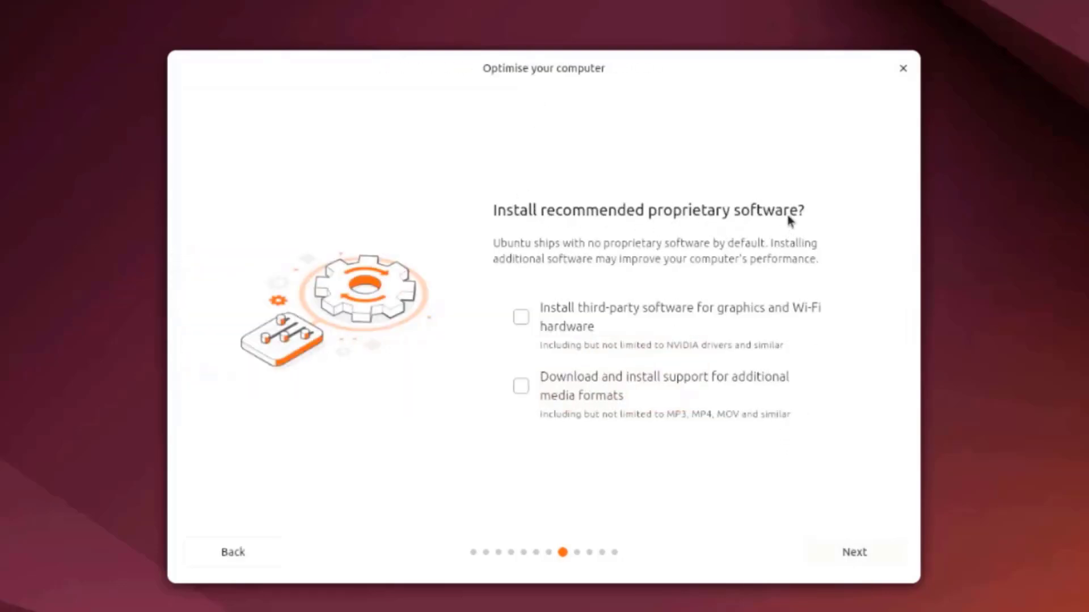
- Include third-party graphics and Wi-Fi software and additional media formats, and choose to erase the disk and install Ubuntu
left_click(521, 319)
left_click(532, 392)
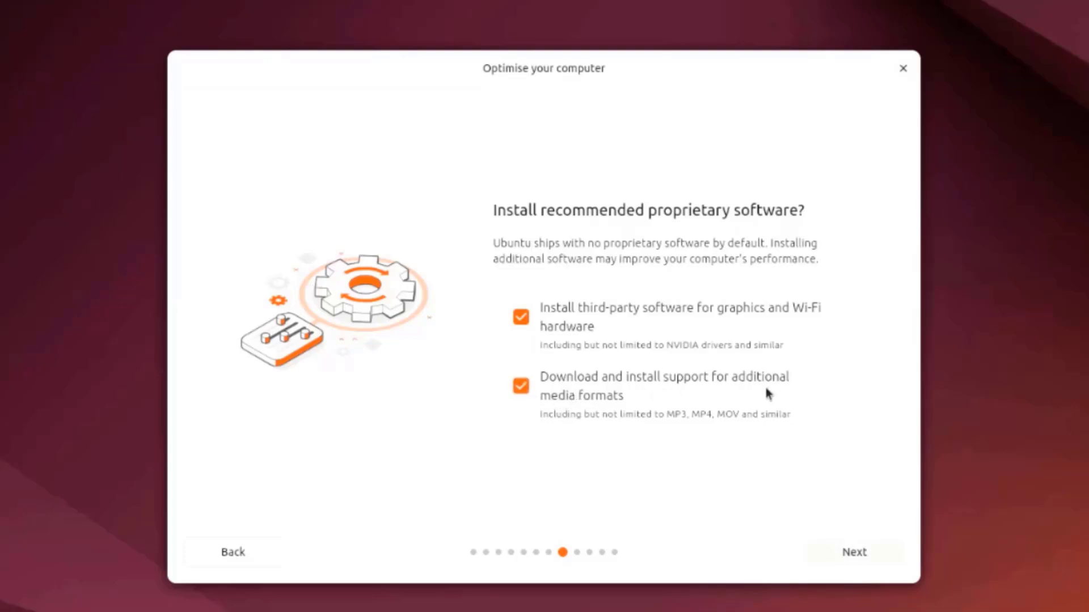
left_click(847, 556)
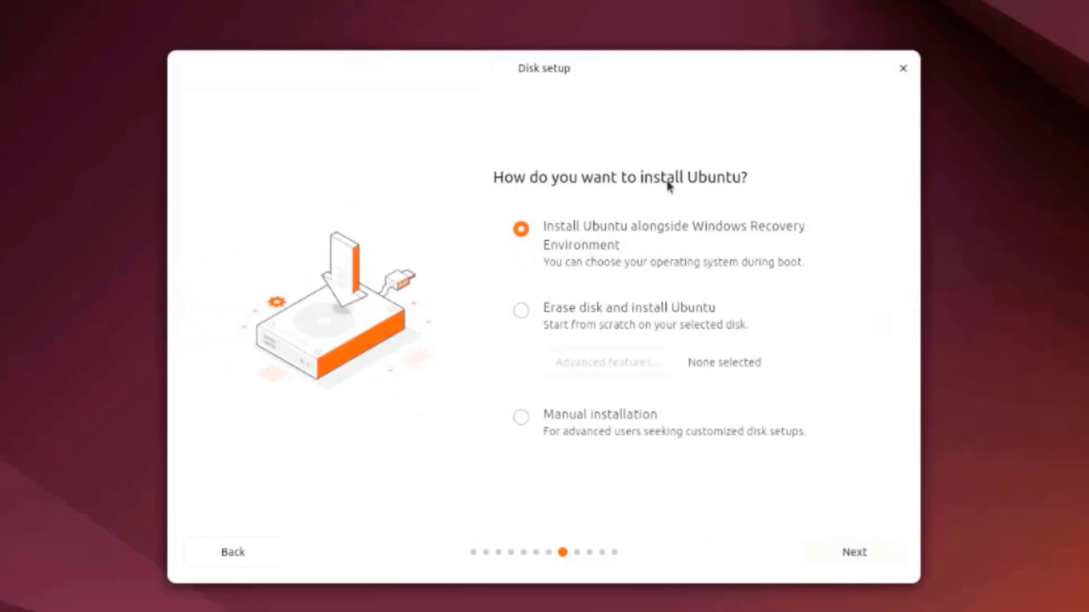
left_click(519, 312)
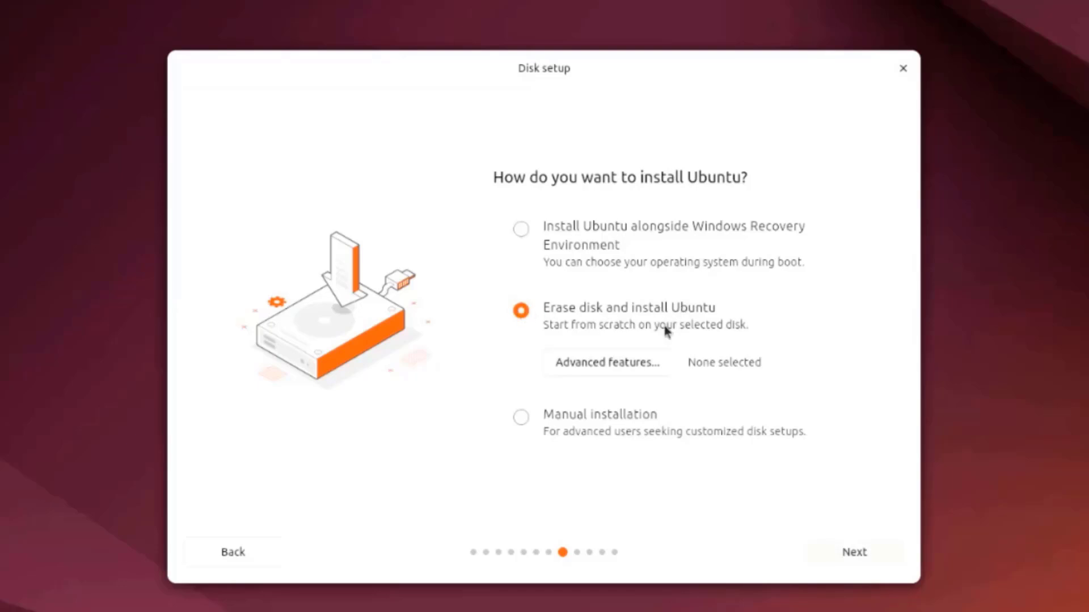
left_click(848, 553)
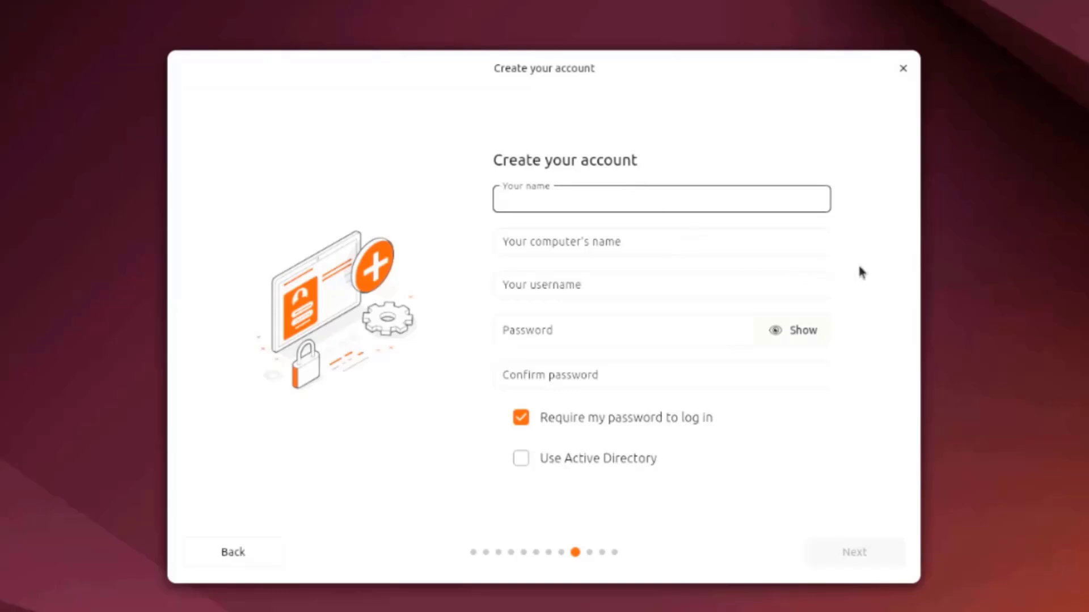
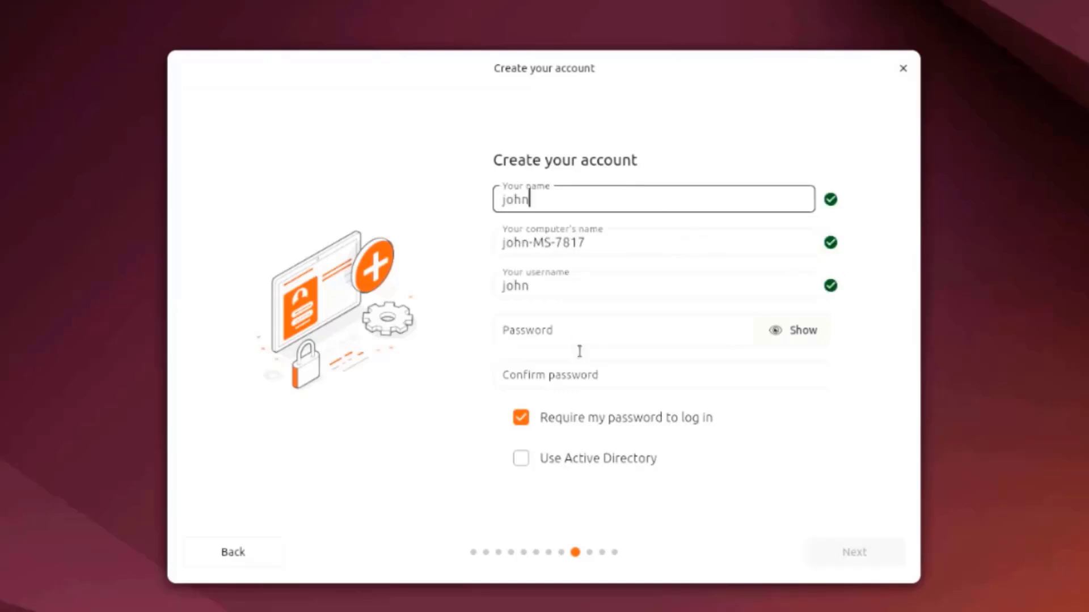
- Create the user account by entering the user's name and the account password with its confirmation, keeping password login required
left_click(578, 331)
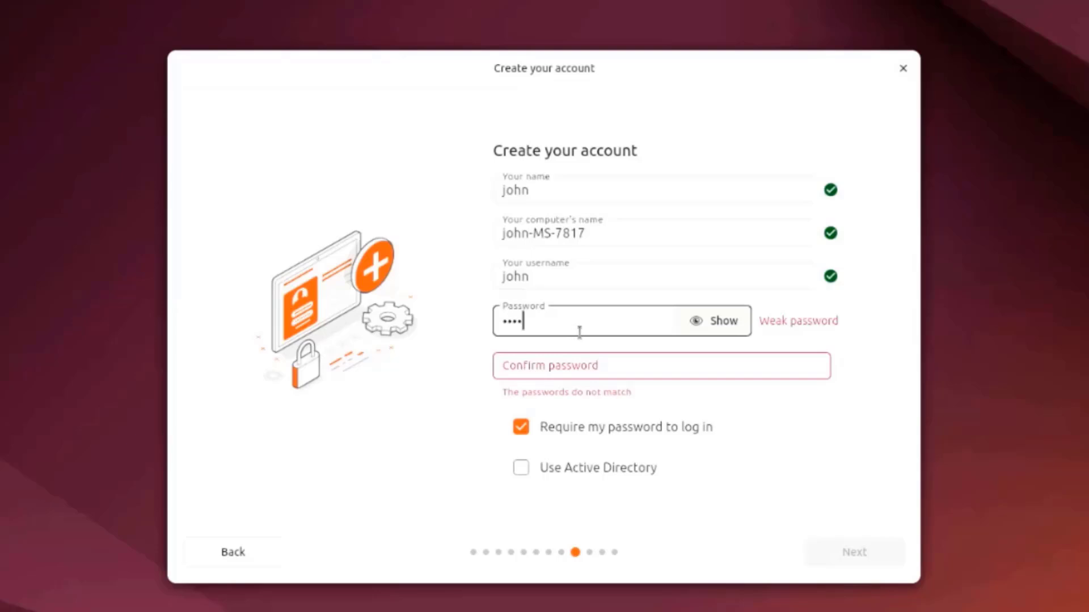
left_click(602, 357)
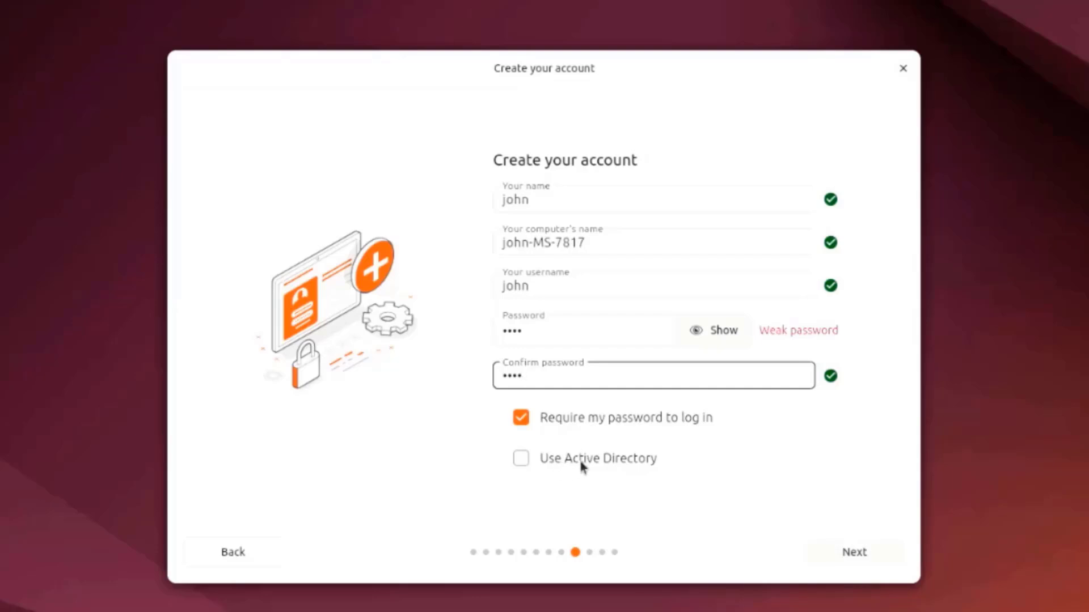
left_click(862, 556)
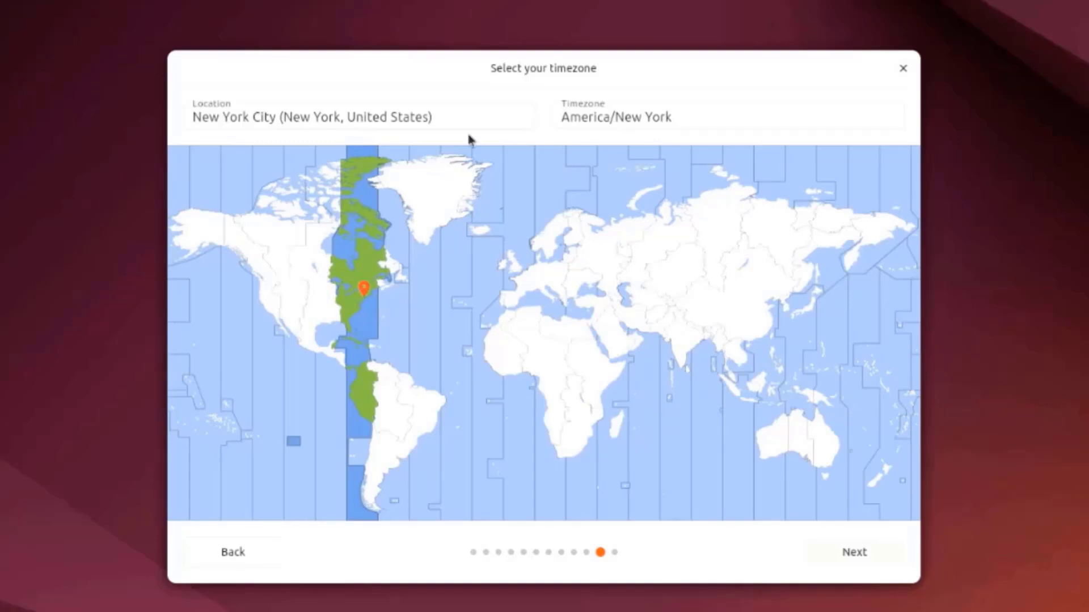
- Accept the America/New York timezone and start the installation with the reviewed choices
left_click(853, 553)
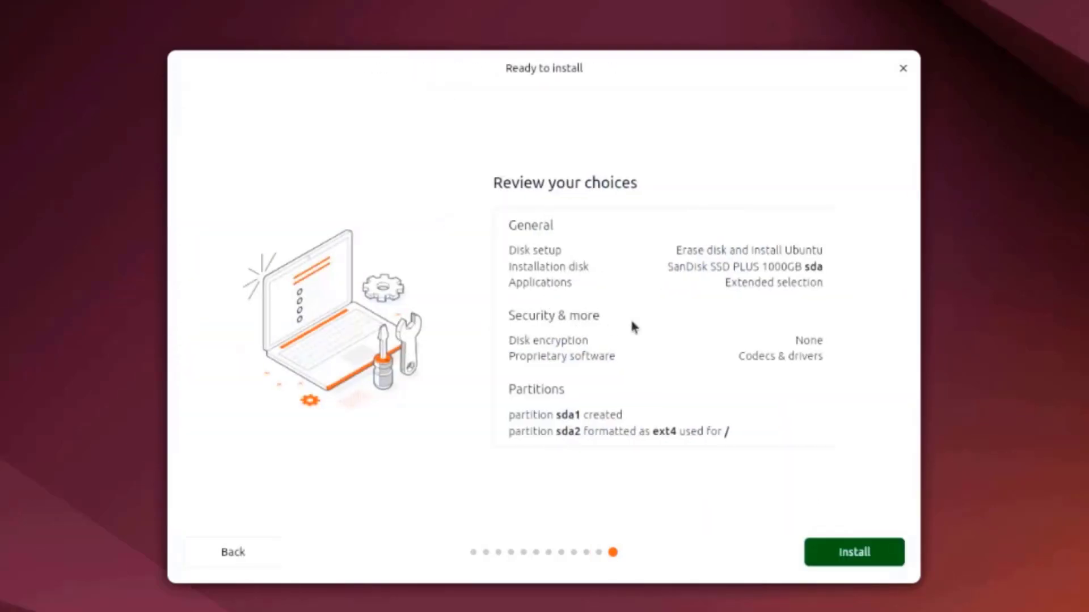
left_click(840, 557)
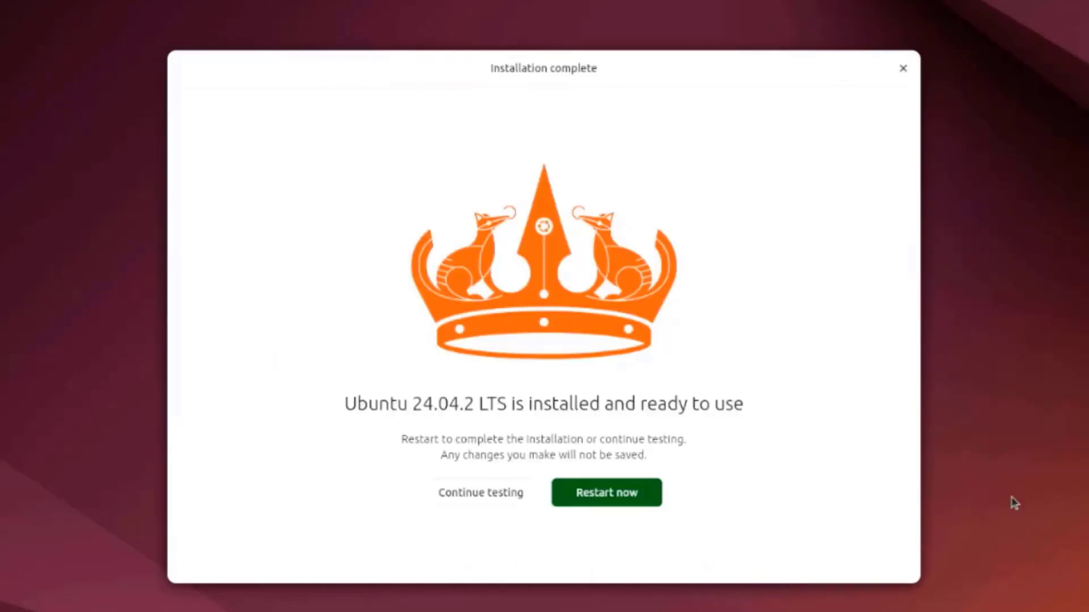
- Restart into the installed system and log in to the user account with its password
left_click(606, 494)
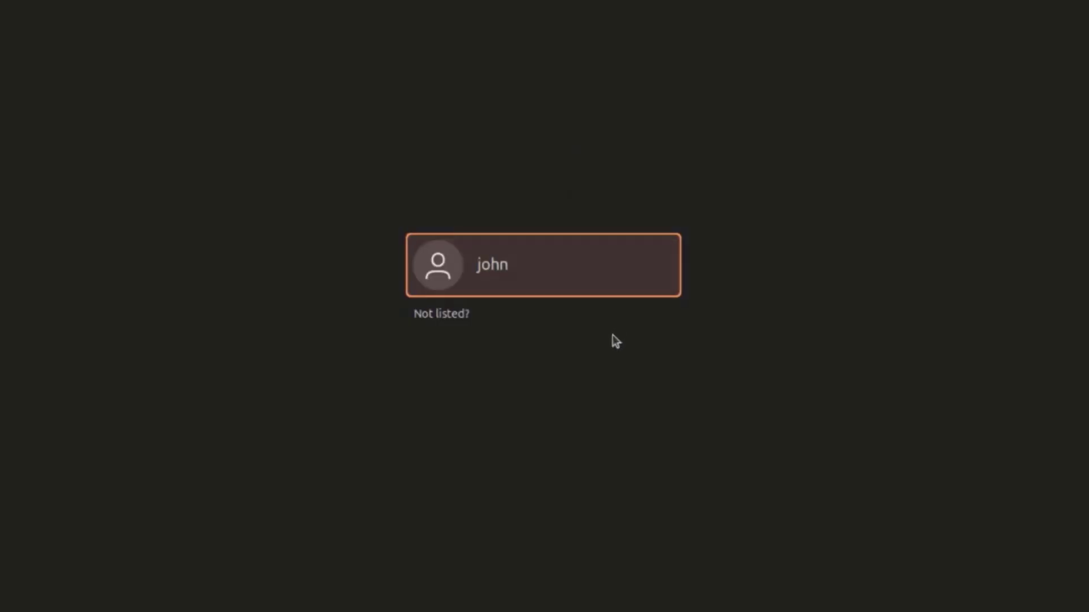
left_click(581, 272)
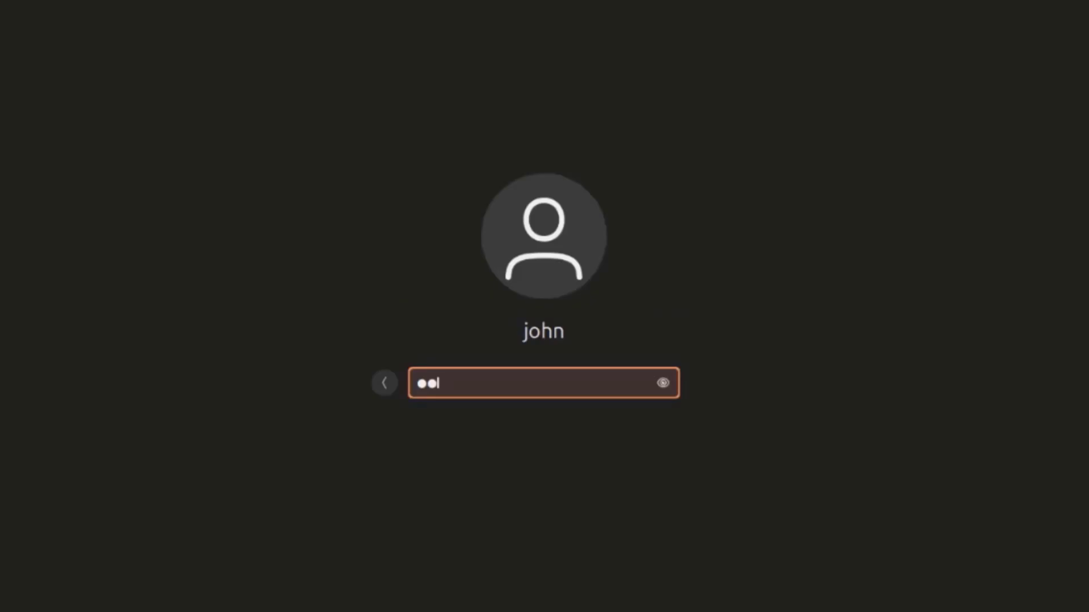
key("Return")
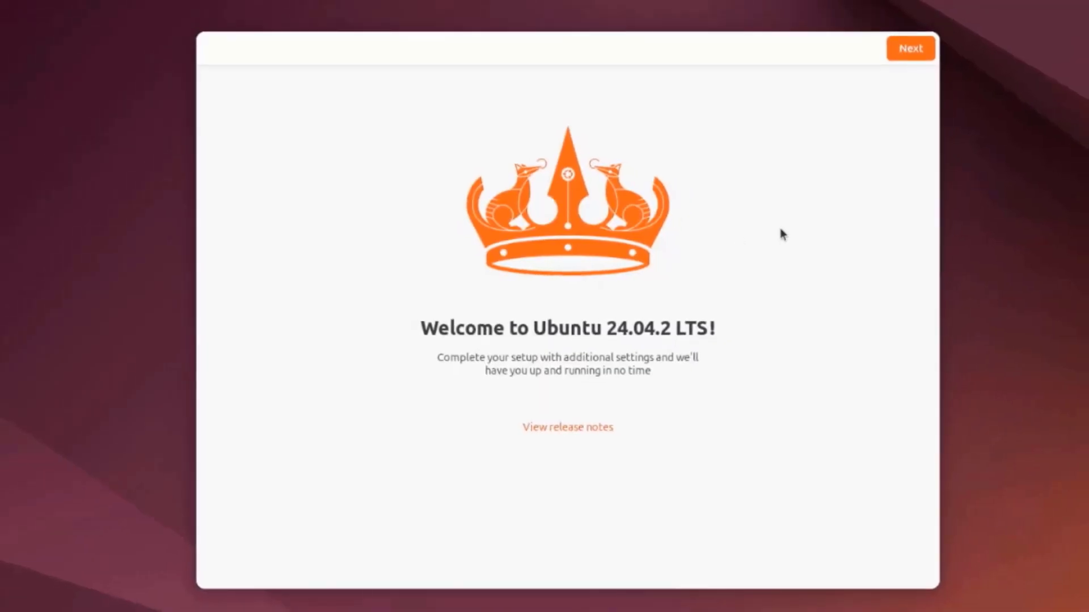
- Skip Ubuntu Pro for now and choose not to share system data in the welcome setup
left_click(907, 49)
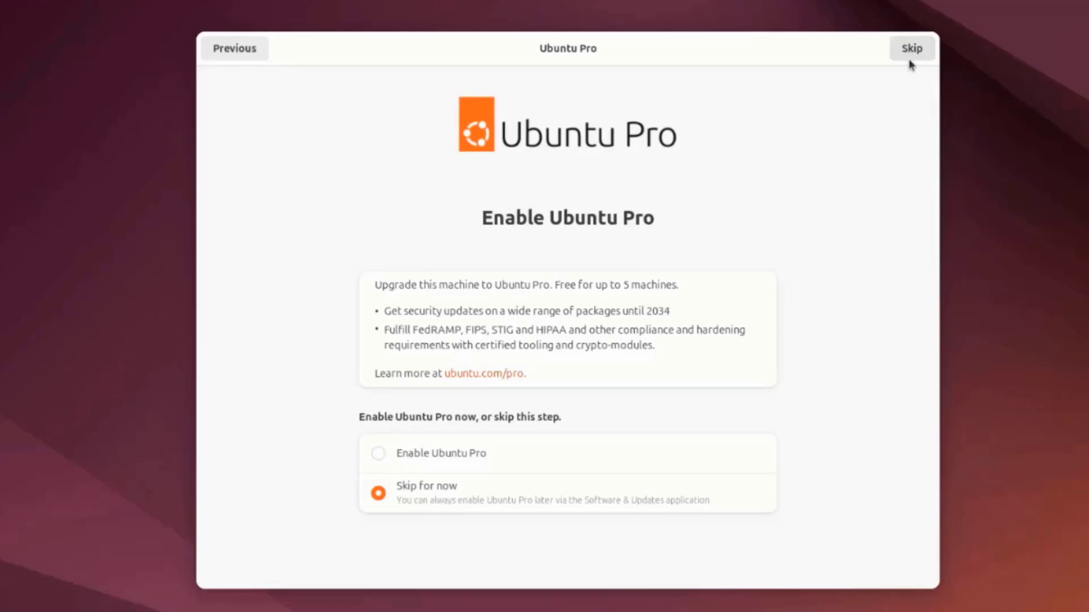
left_click(911, 52)
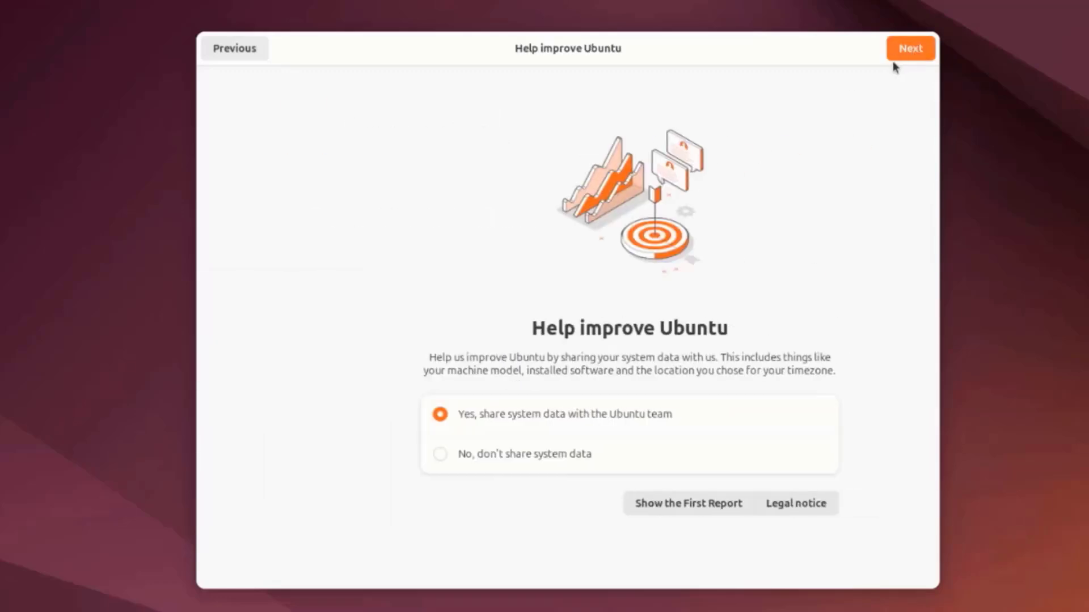
left_click(497, 459)
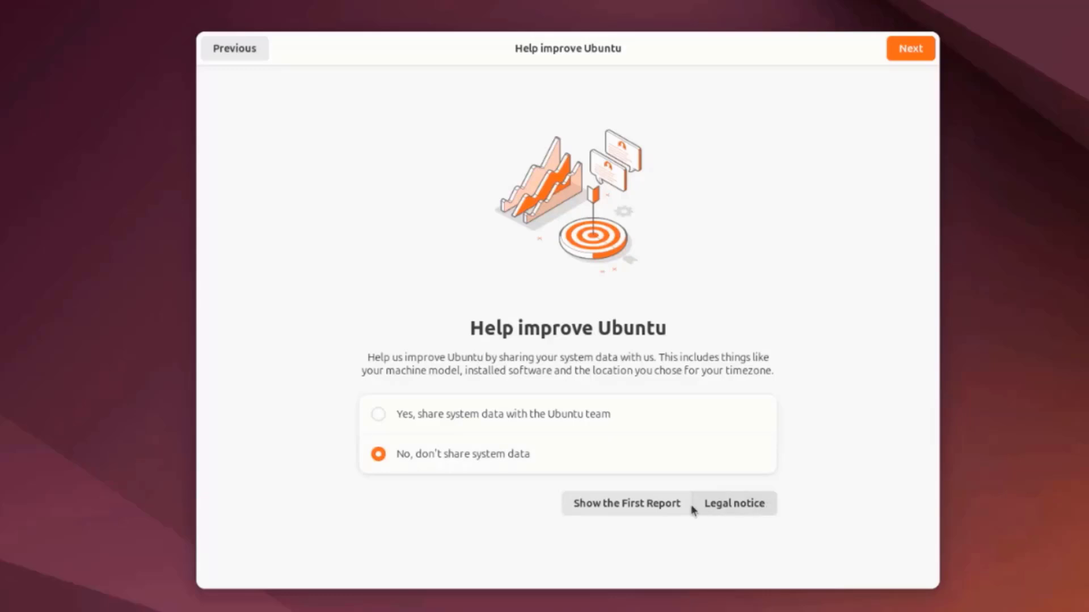
left_click(910, 49)
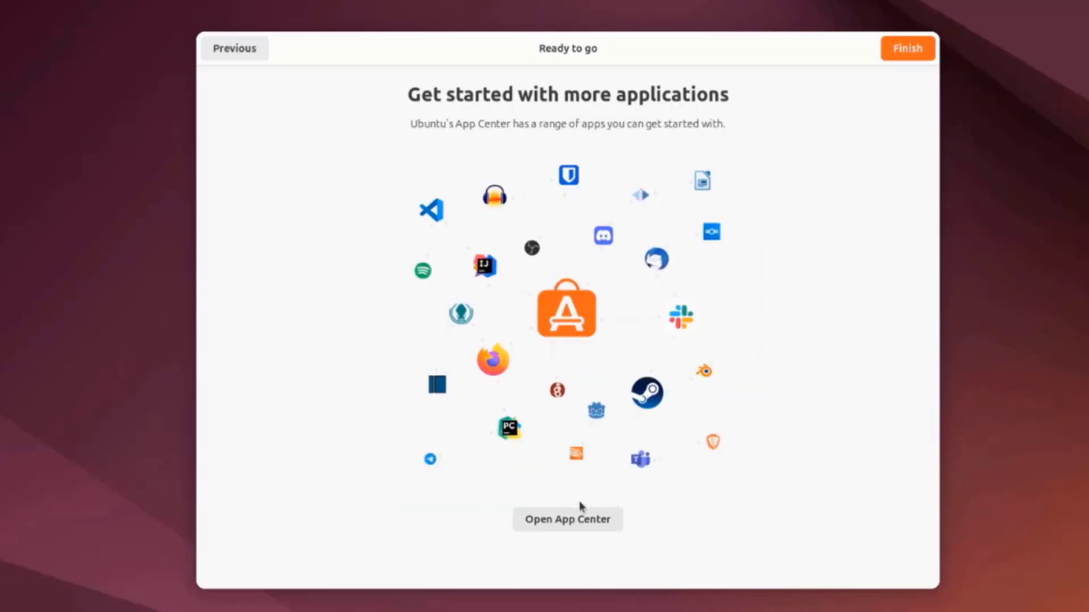
- Open App Center from the welcome setup and browse the apps on its Explore page
left_click(582, 522)
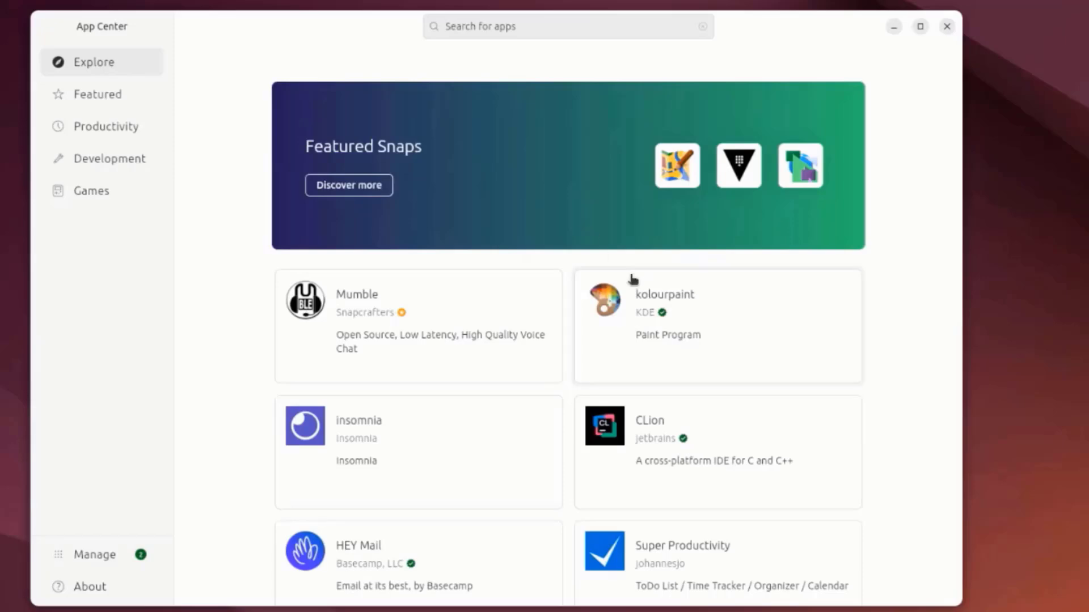
scroll(628, 292, "down", 4)
scroll(645, 306, "down", 14)
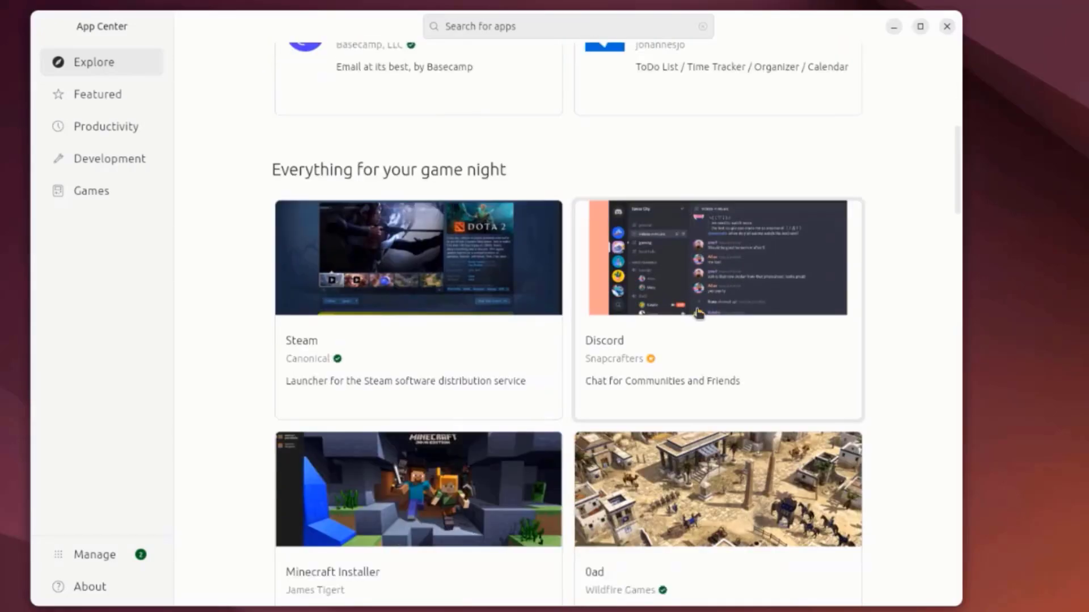
scroll(711, 318, "down", 2)
scroll(715, 316, "up", 5)
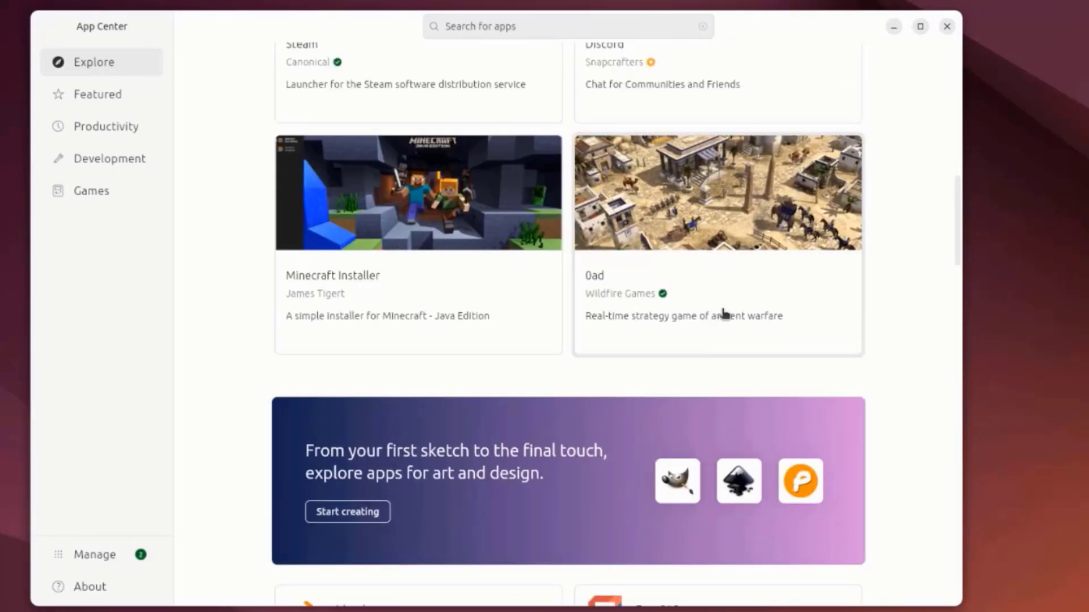
- Browse the Featured, Productivity, Development and Games categories in App Center, then close it
left_click(82, 96)
scroll(637, 289, "down", 9)
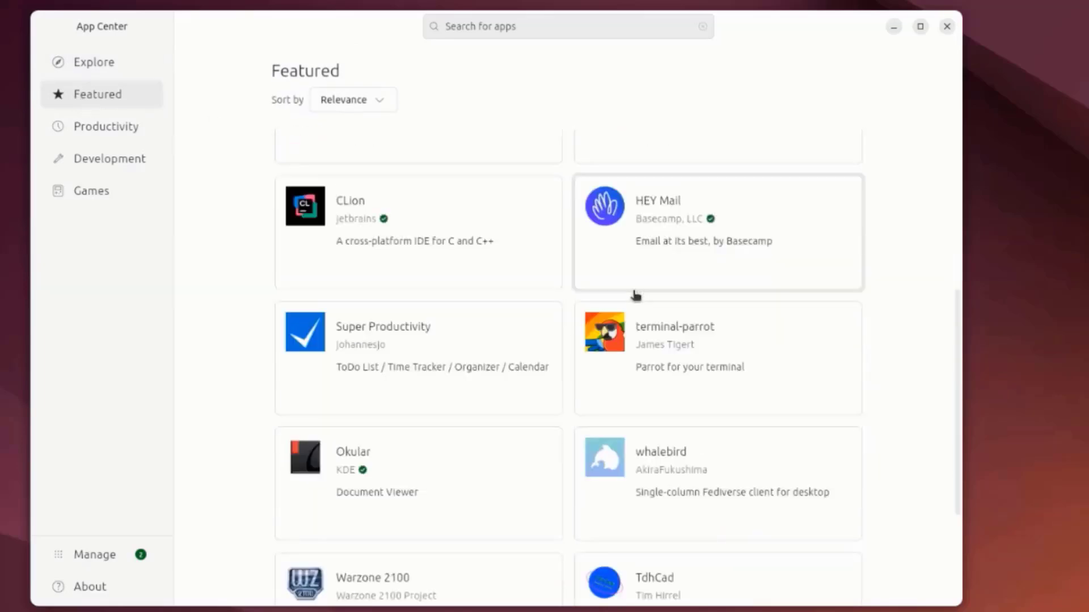
left_click(143, 131)
scroll(722, 252, "down", 9)
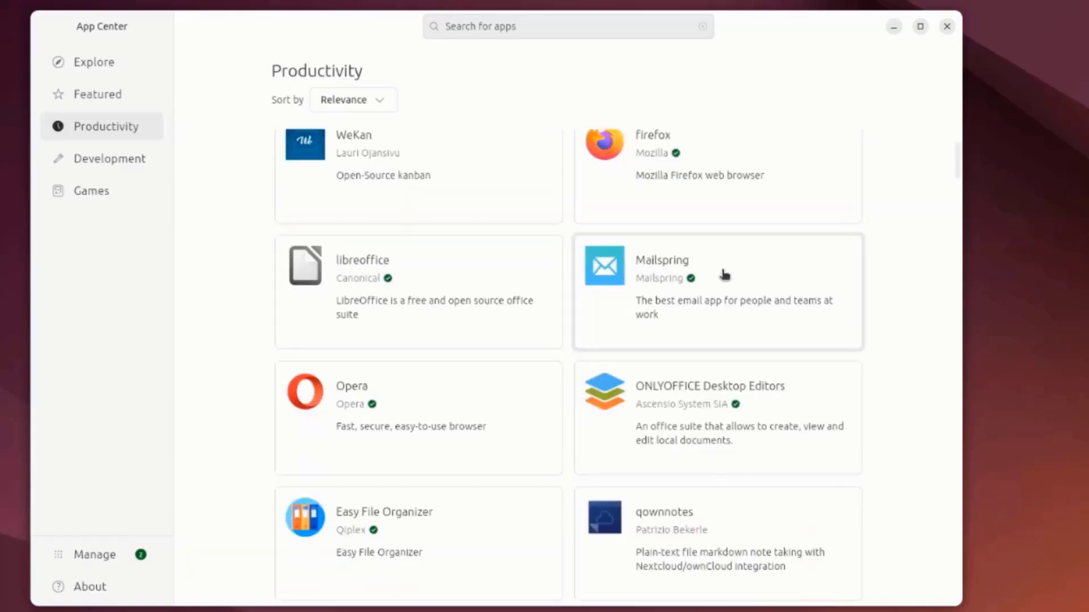
scroll(724, 273, "down", 6)
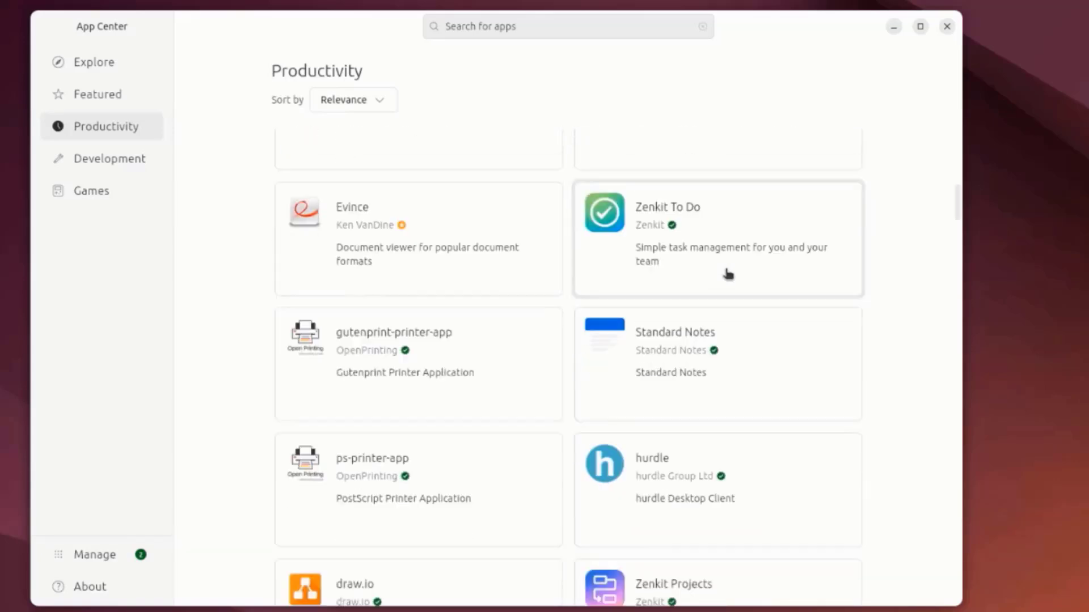
left_click(109, 166)
scroll(741, 227, "down", 16)
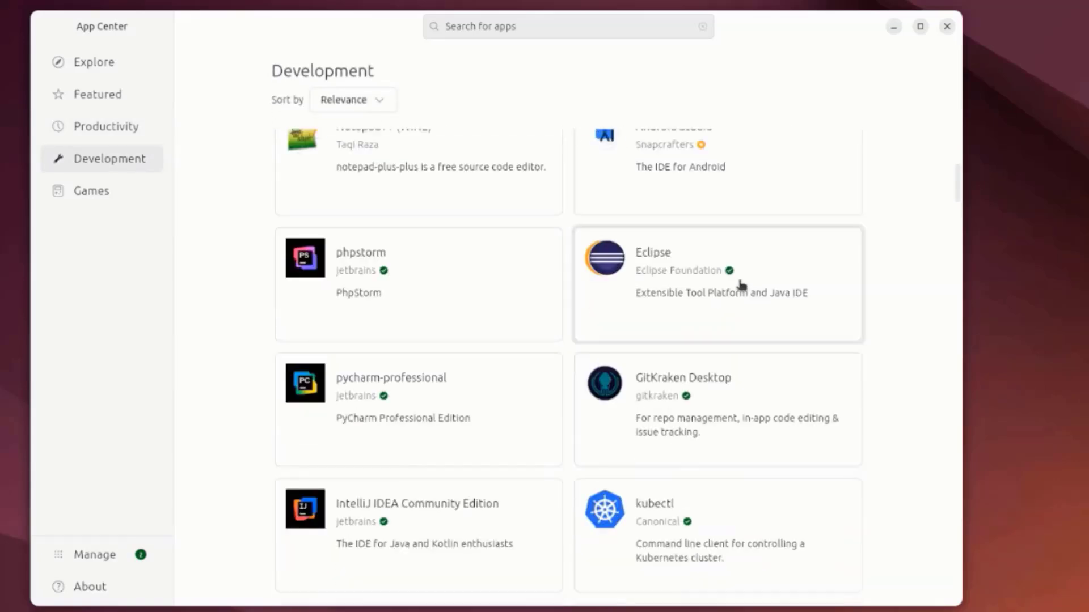
scroll(738, 289, "up", 4)
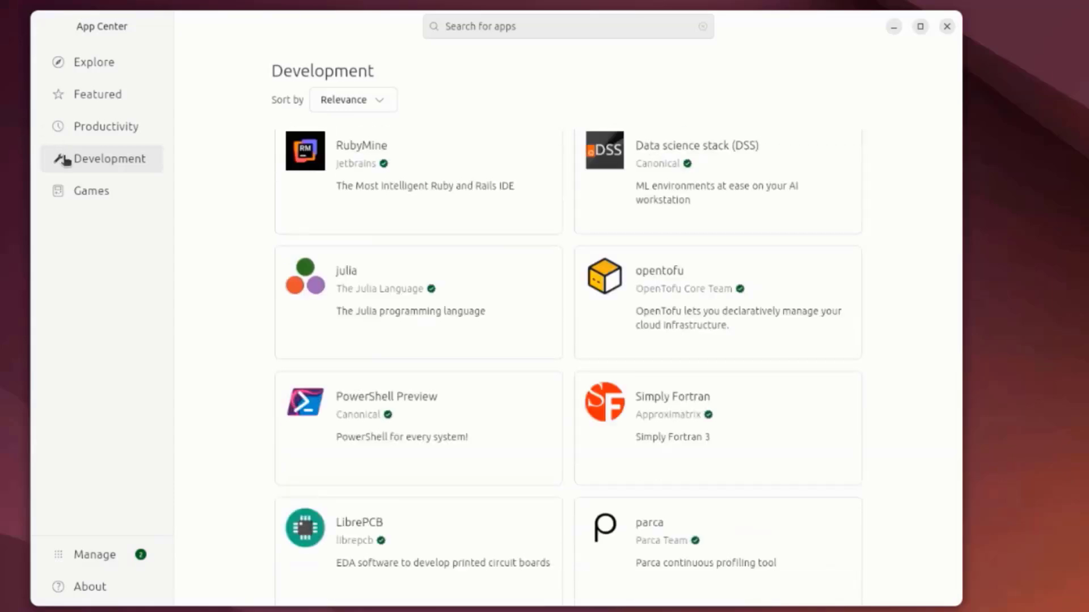
left_click(88, 193)
scroll(644, 291, "down", 12)
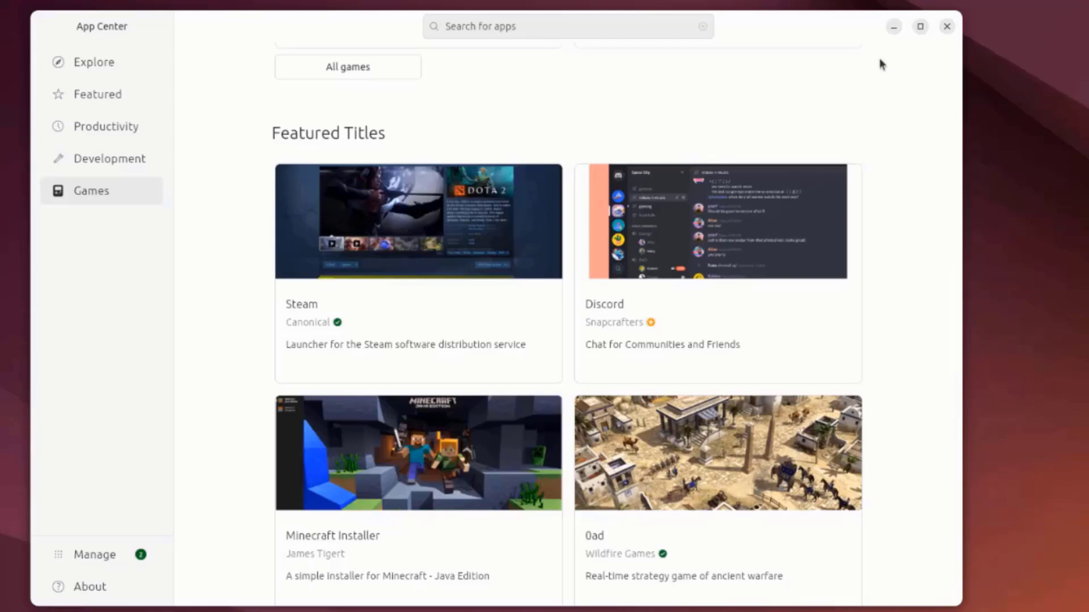
left_click(946, 26)
- Open a terminal and refresh the package lists with sudo apt update, authenticating with the account password
key("ctrl+alt+t")
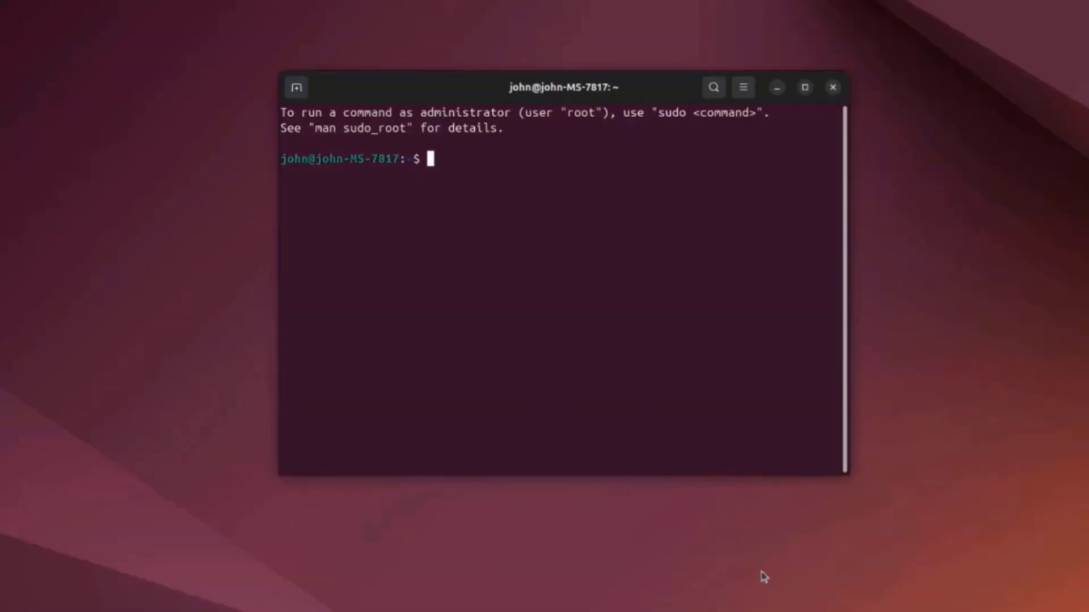
type("sudo apt update")
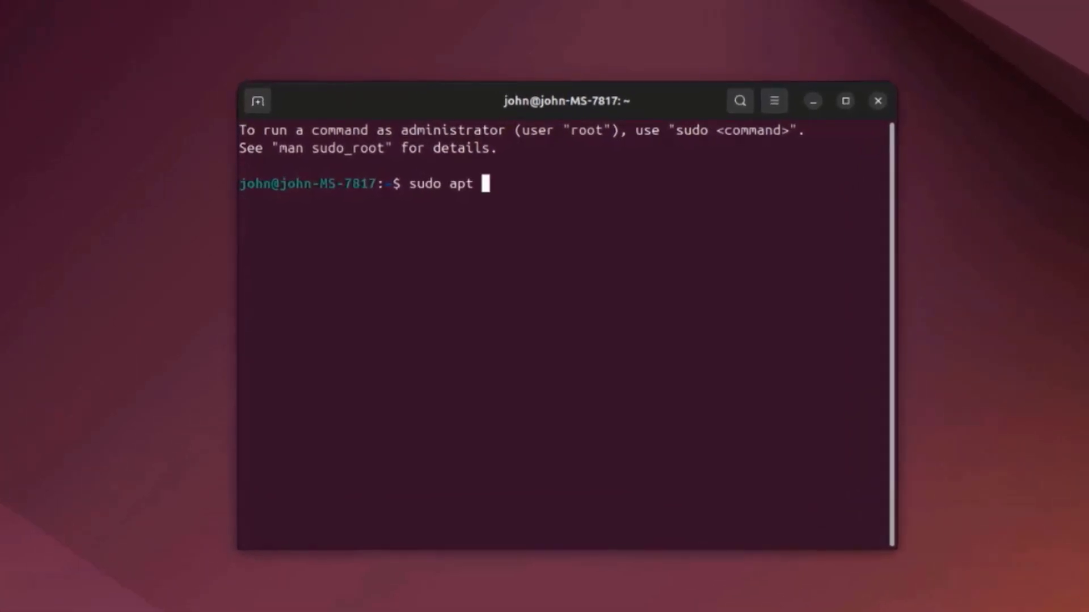
key("Return")
key("Return")
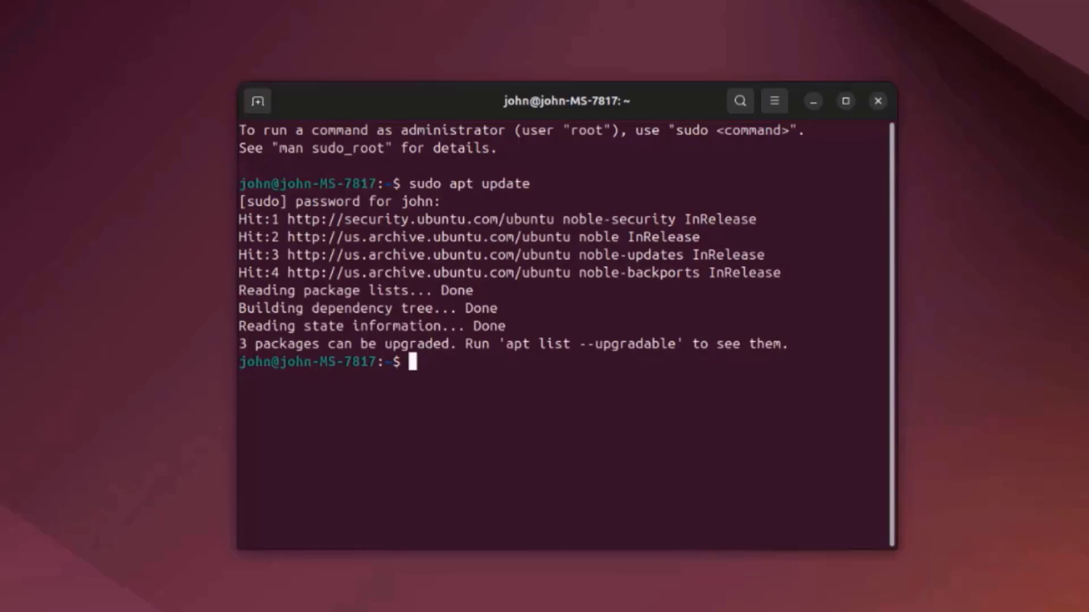
- Upgrade the installed packages with sudo apt-get upgrade, answering y to continue
type("sudo apt-get up")
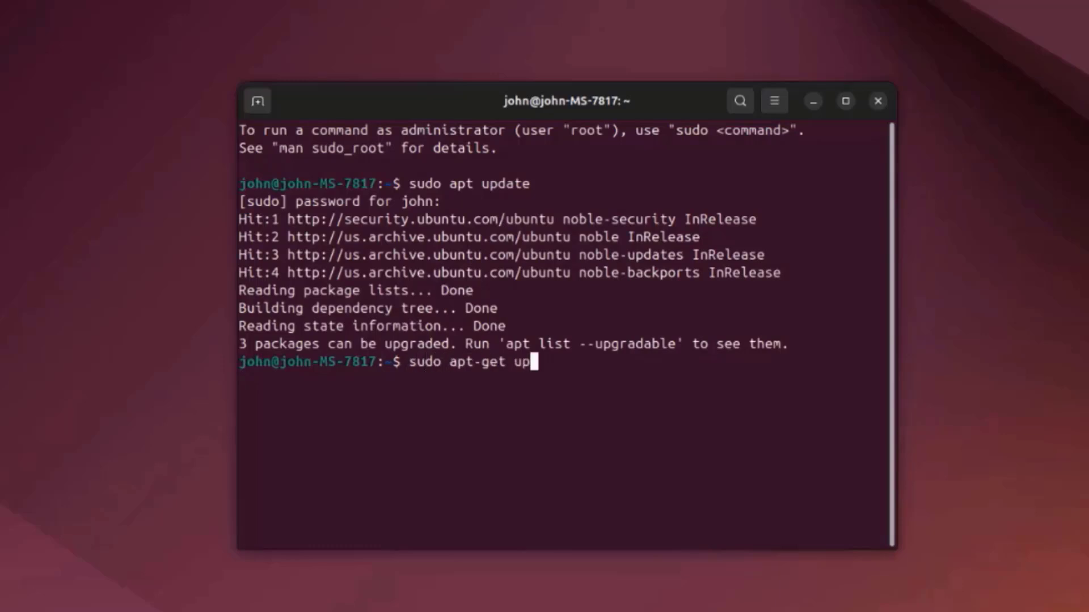
type("grade")
key("Return")
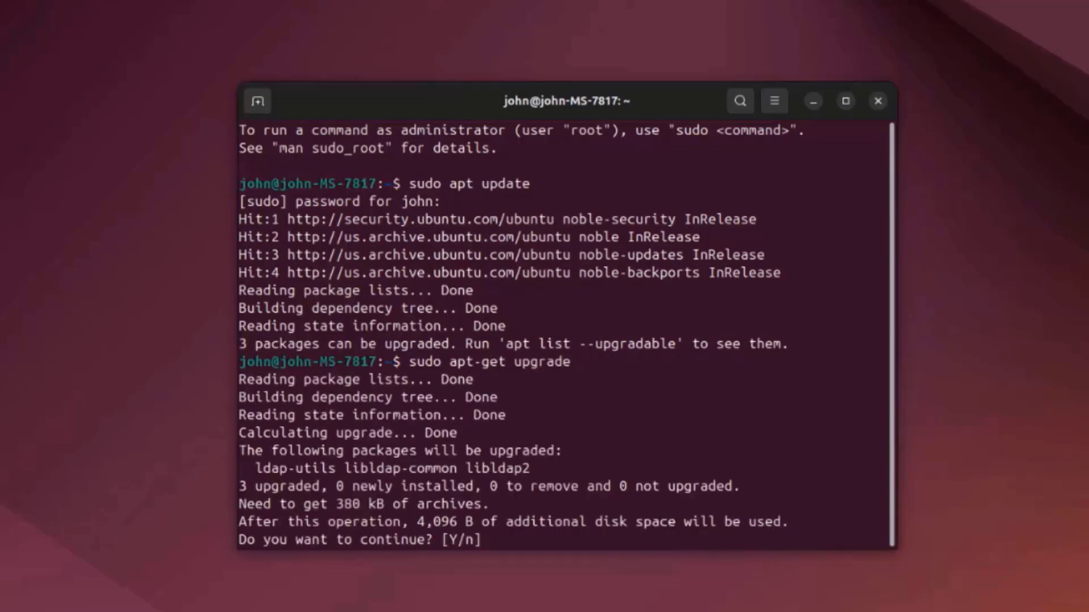
type("y")
key("Return")
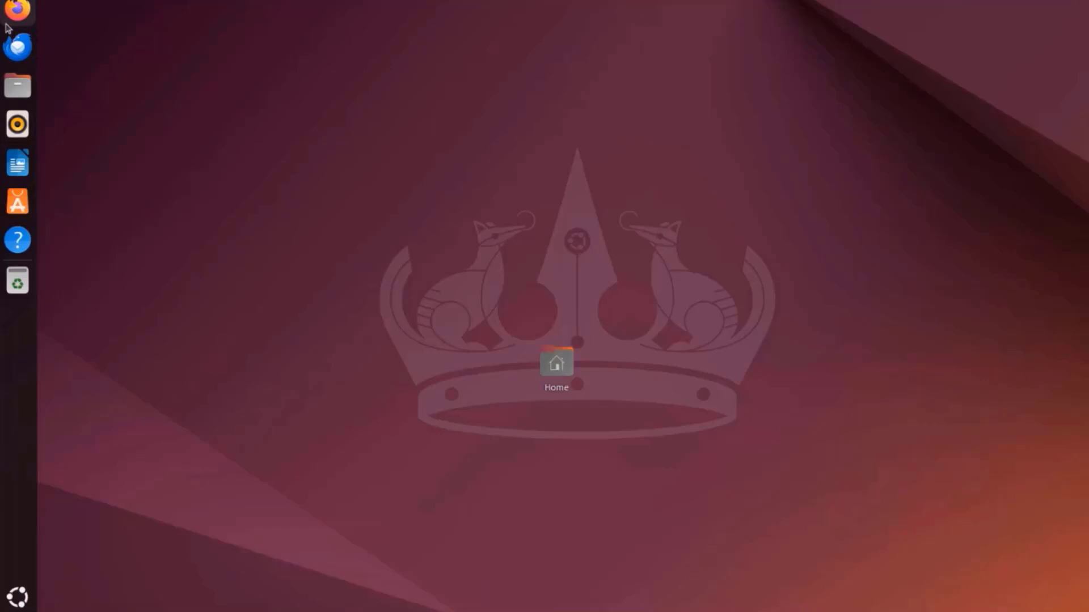
- Show all installed applications and look through both pages of the overview
left_click(17, 596)
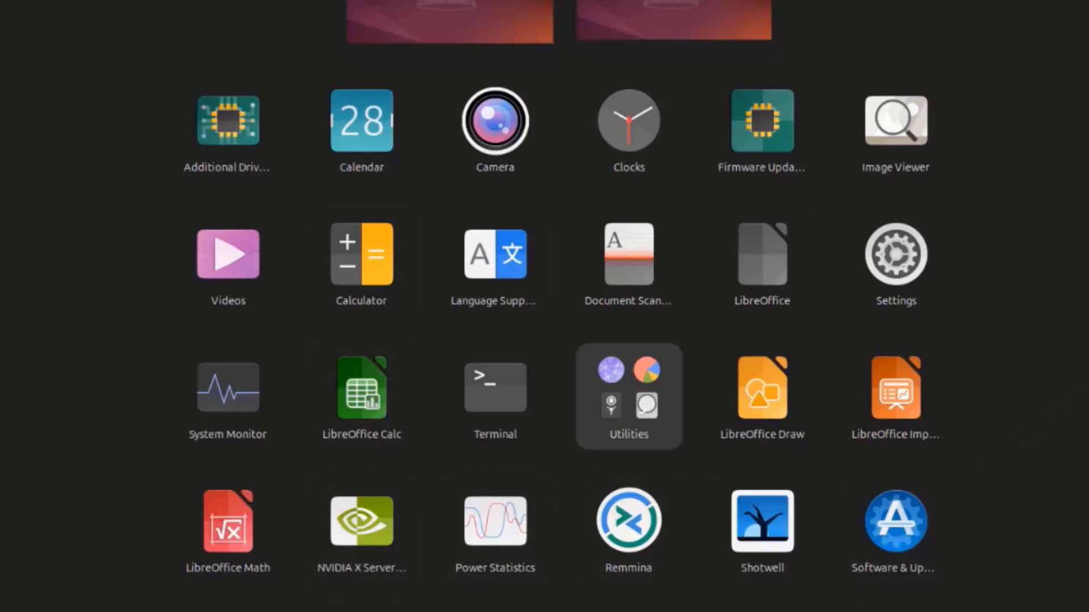
scroll(562, 344, "down", 1)
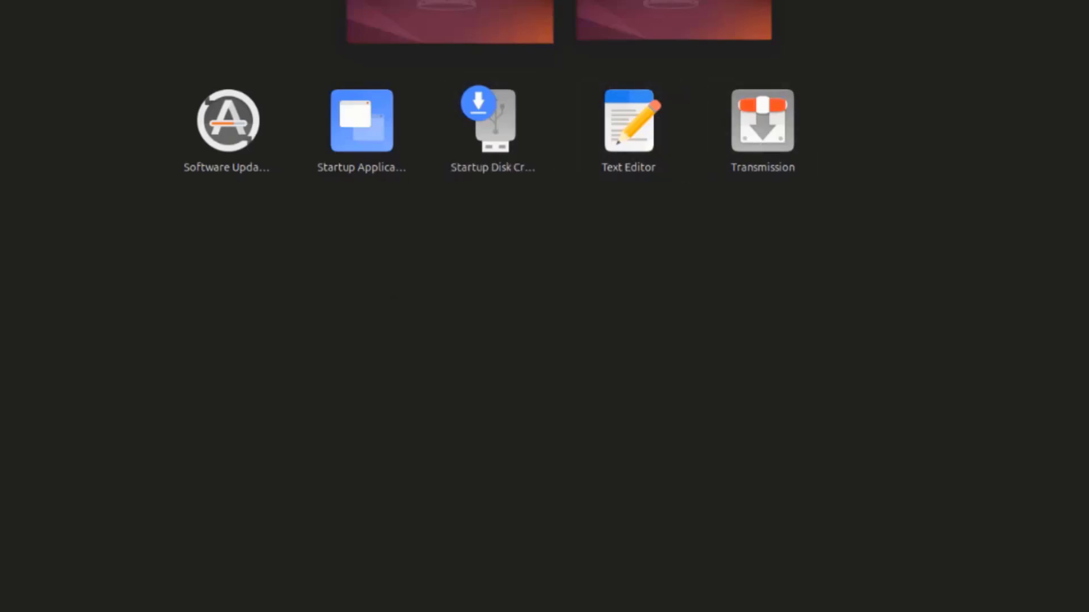
scroll(545, 306, "up", 1)
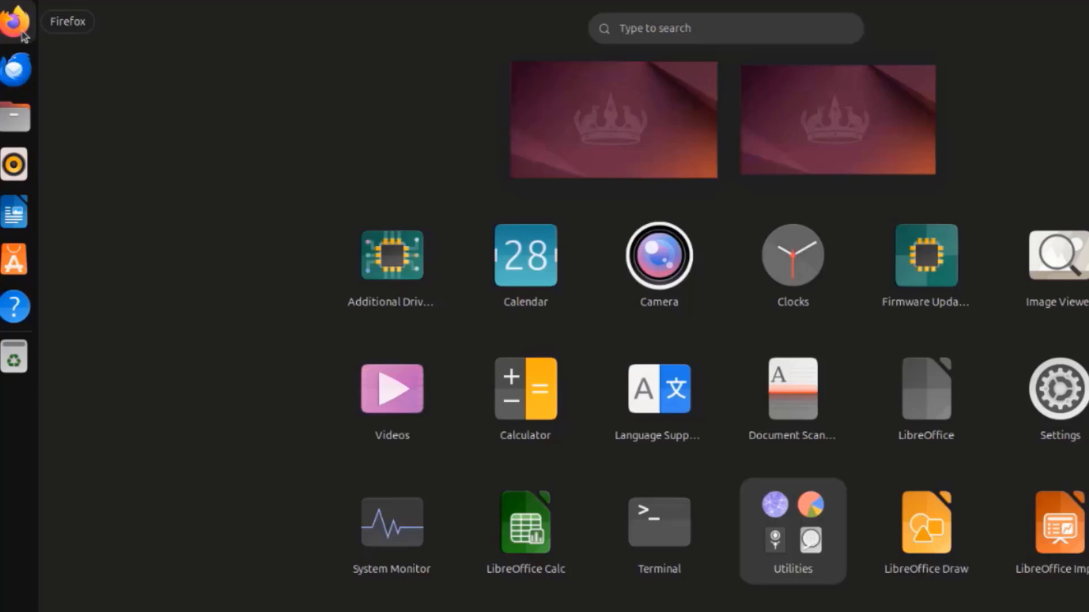
- Open Firefox, check its version in the About Firefox window, and close the browser
left_click(14, 21)
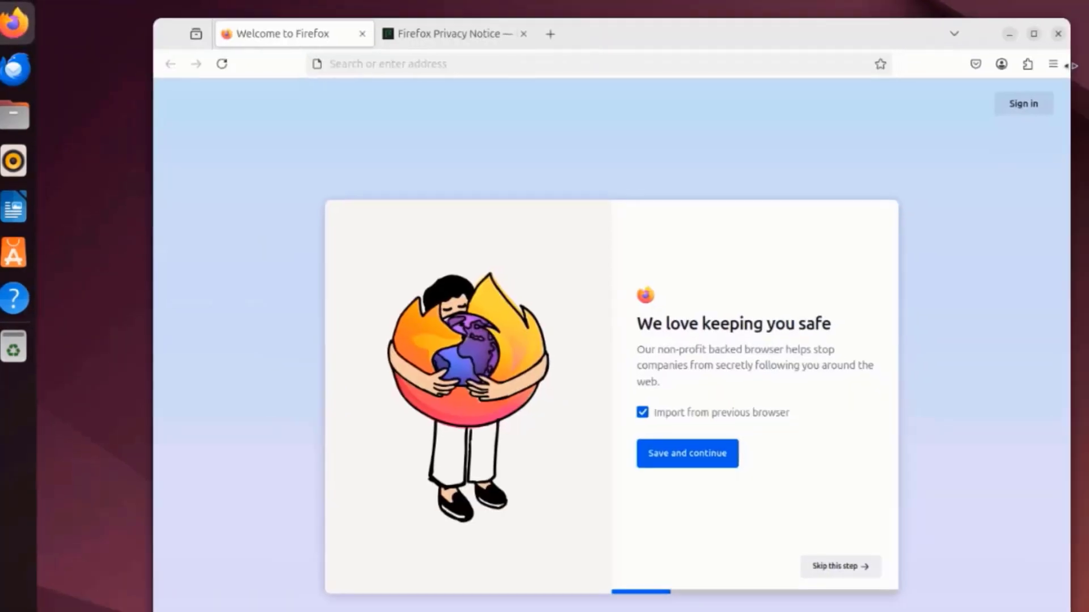
left_click(931, 65)
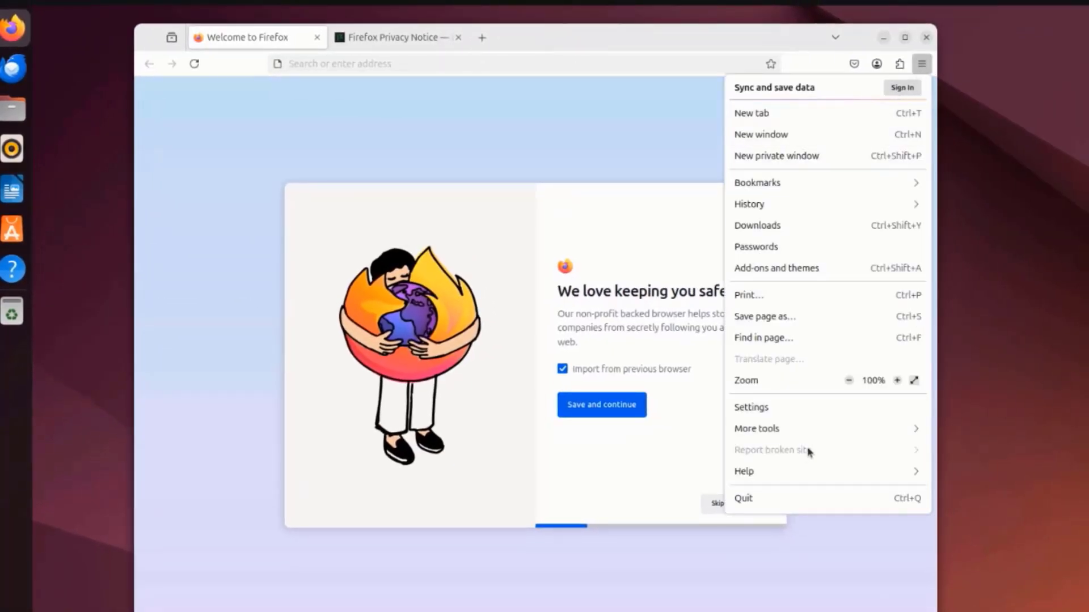
left_click(802, 473)
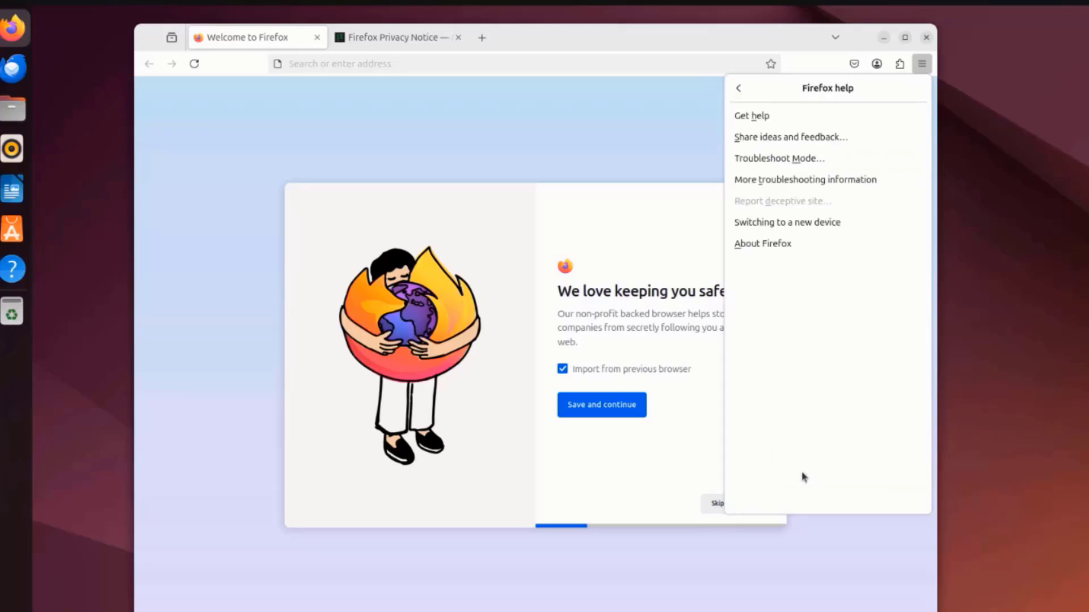
left_click(780, 247)
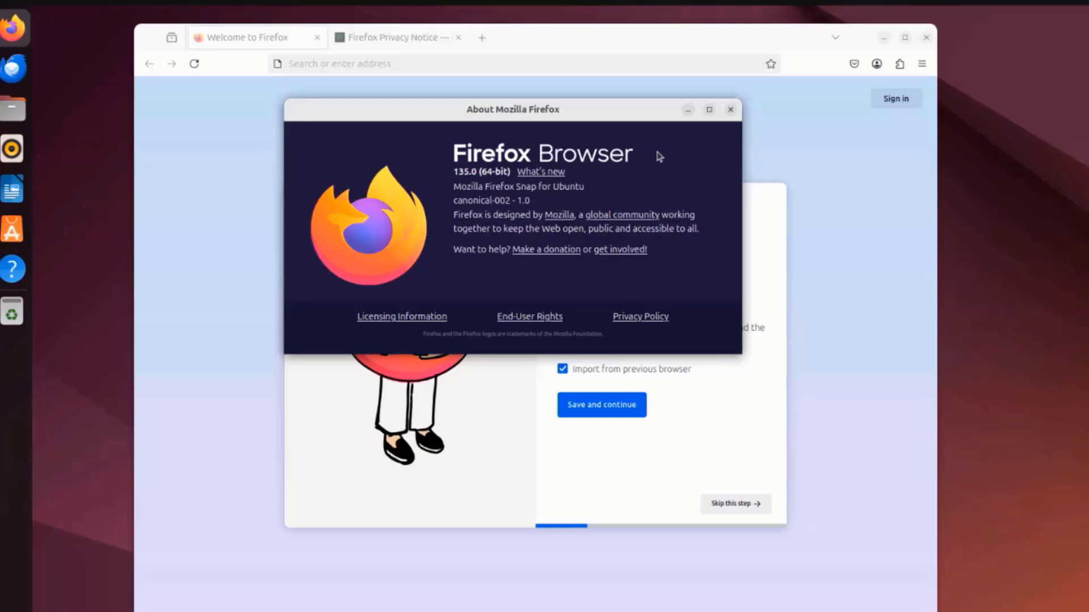
left_click(732, 110)
left_click(926, 38)
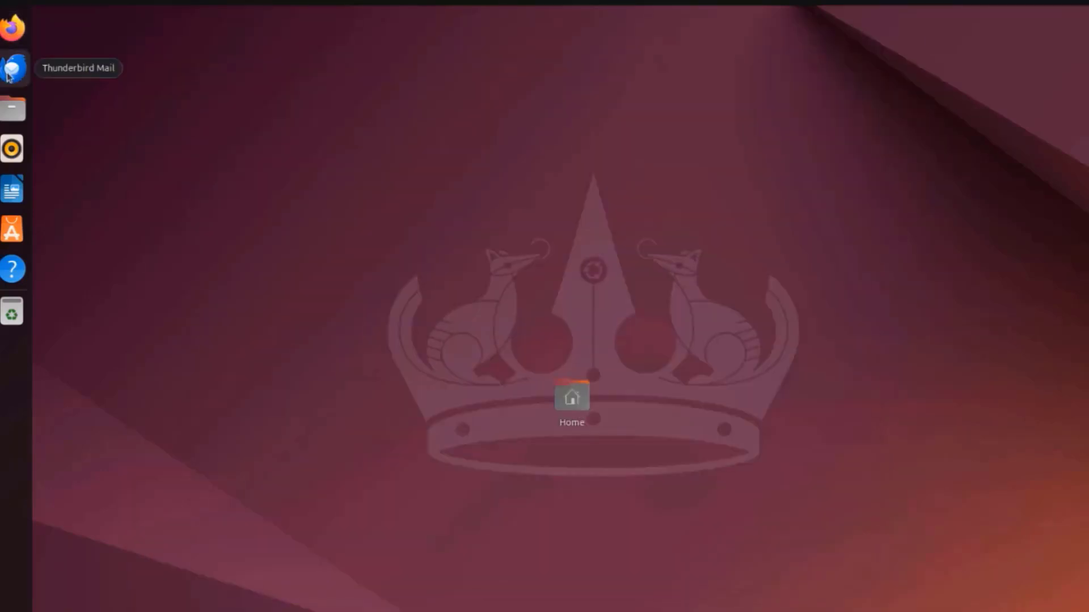
- Open Thunderbird Mail, view its welcome page and return to the email account setup form
left_click(8, 71)
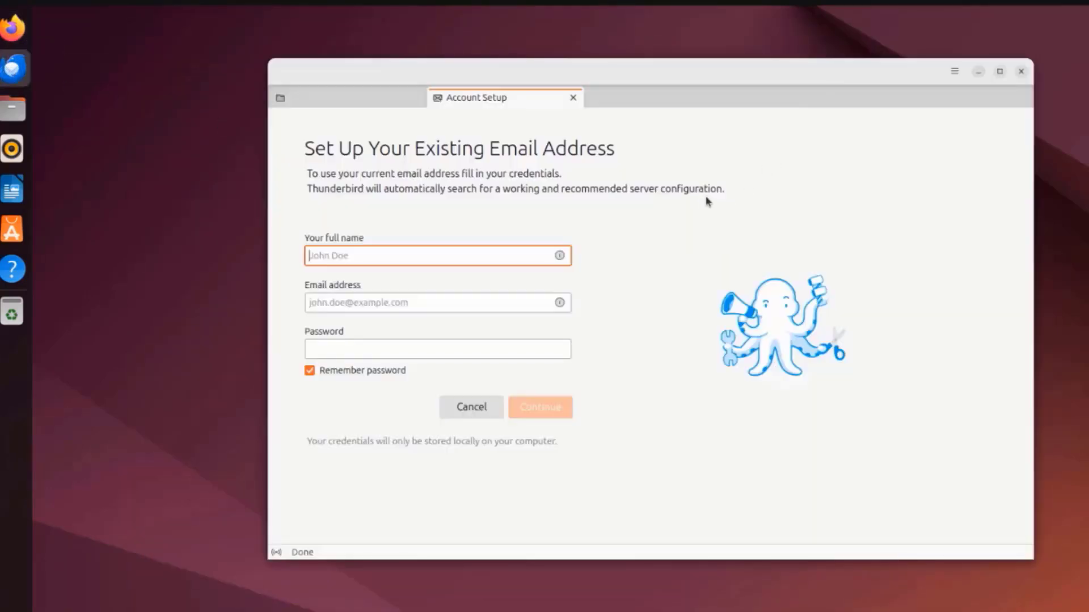
left_click(401, 106)
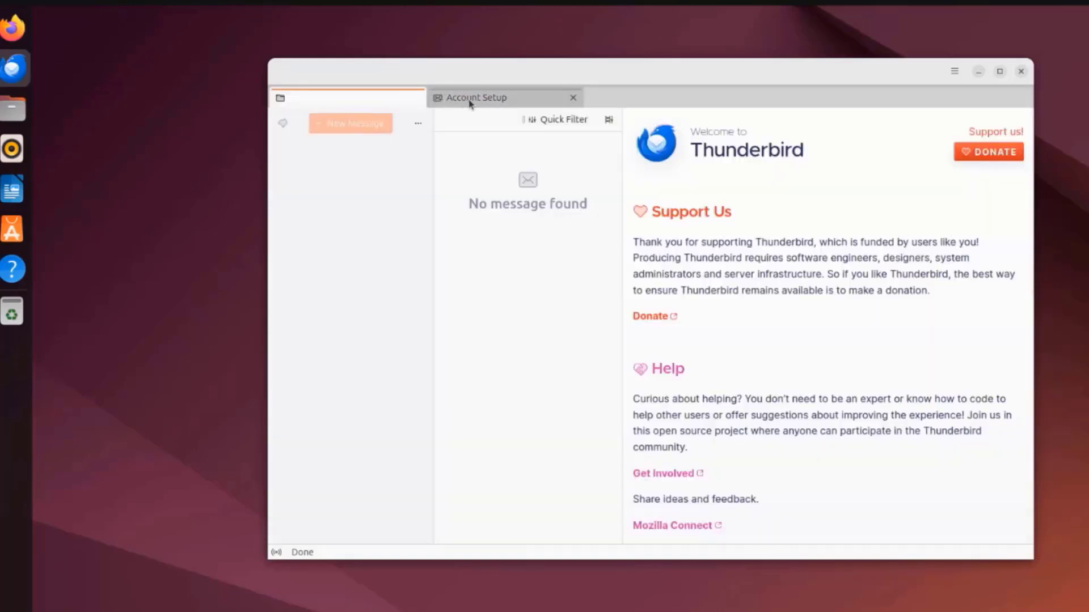
left_click(483, 101)
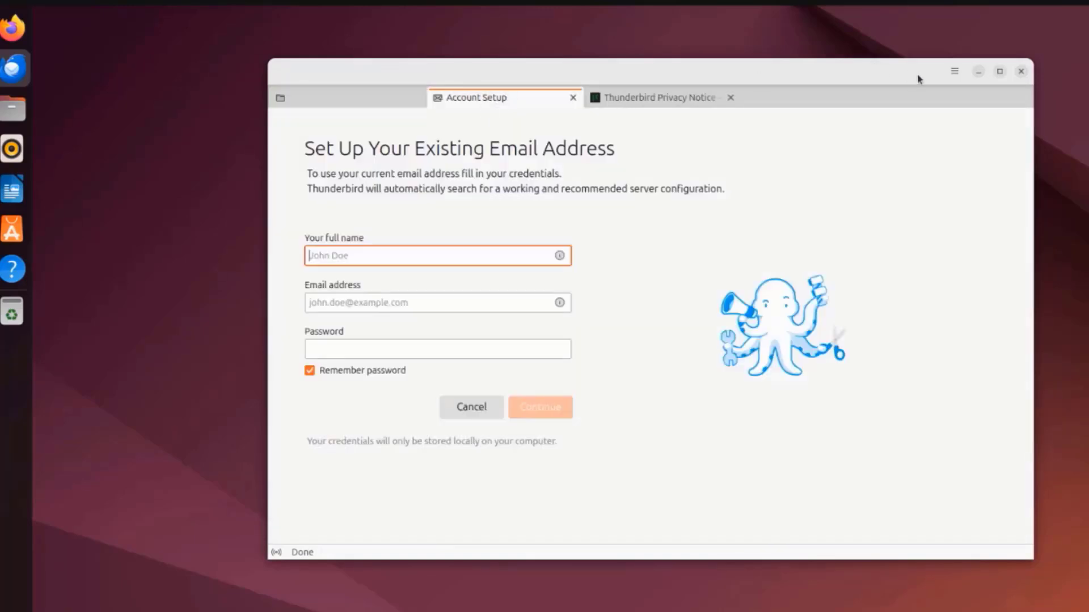
- Check the mail client's version in the About Thunderbird window and close Thunderbird
left_click(954, 71)
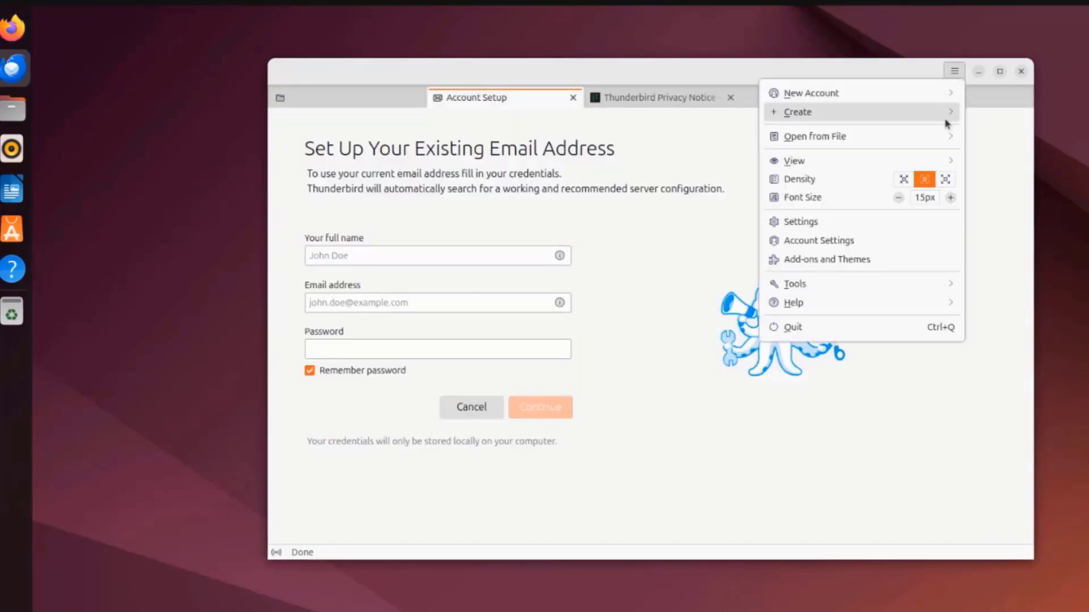
left_click(832, 313)
left_click(626, 178)
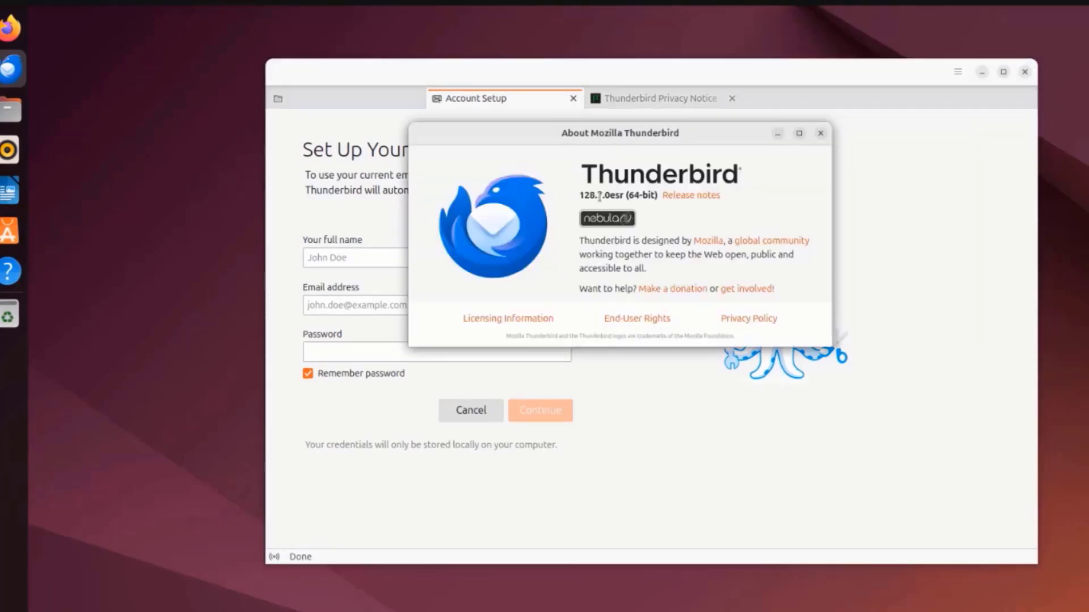
left_click(820, 133)
left_click(1025, 71)
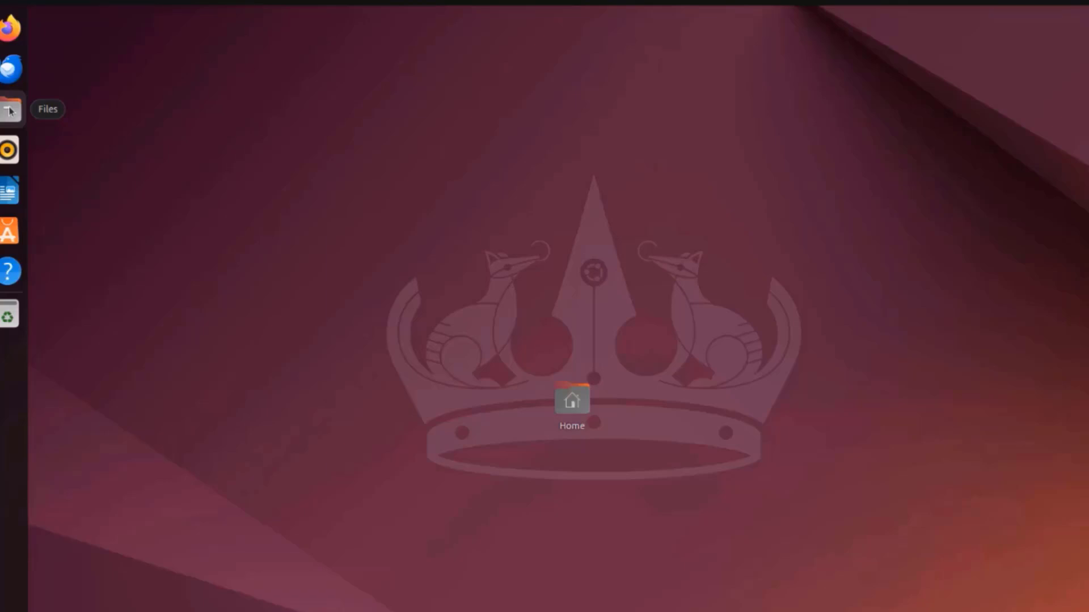
- Open the Files app and compare the list and icon views of the Home folder
left_click(11, 110)
left_click(803, 145)
left_click(803, 145)
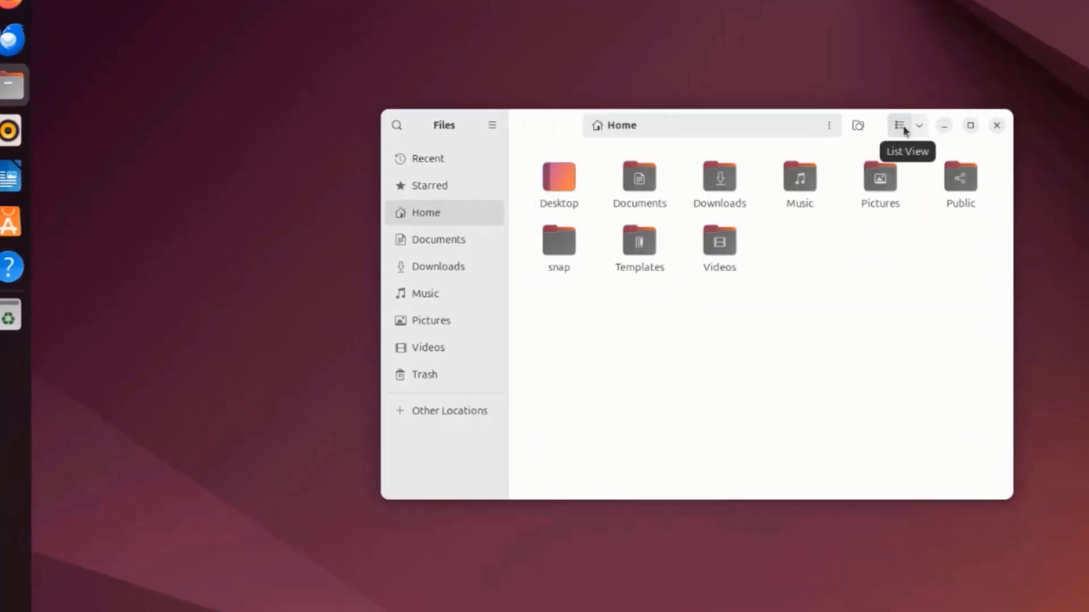
left_click(902, 130)
left_click(898, 128)
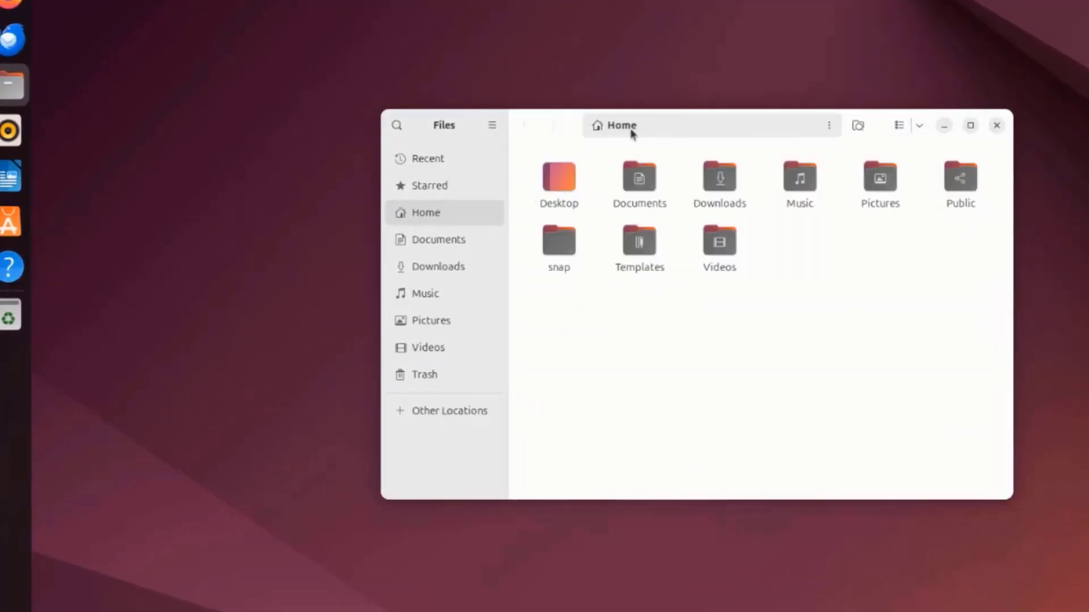
- Check the file manager's version in the About Files window and dismiss it
left_click(497, 125)
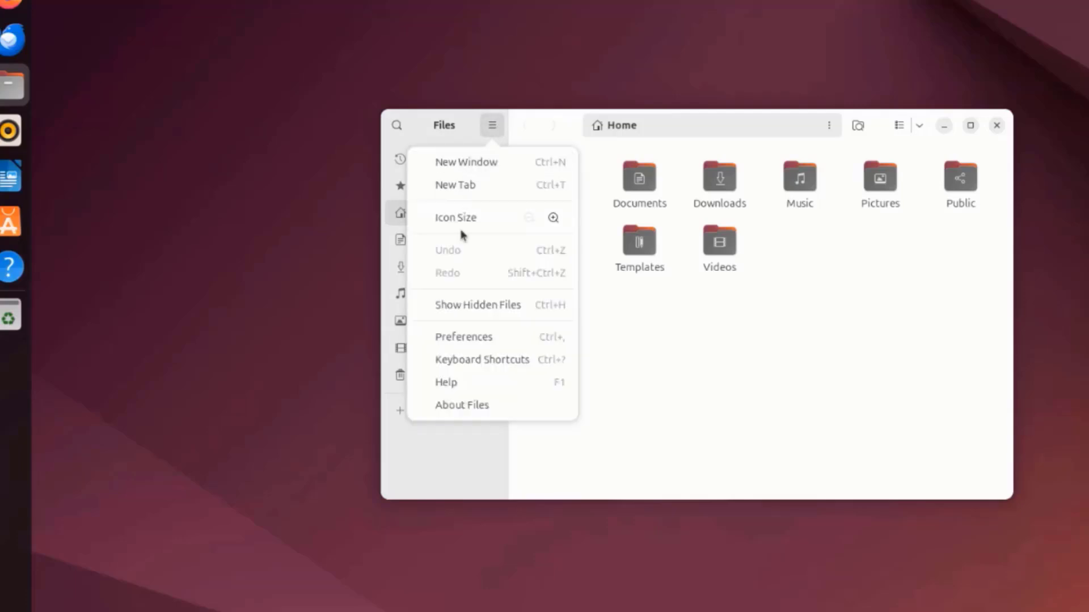
left_click(458, 412)
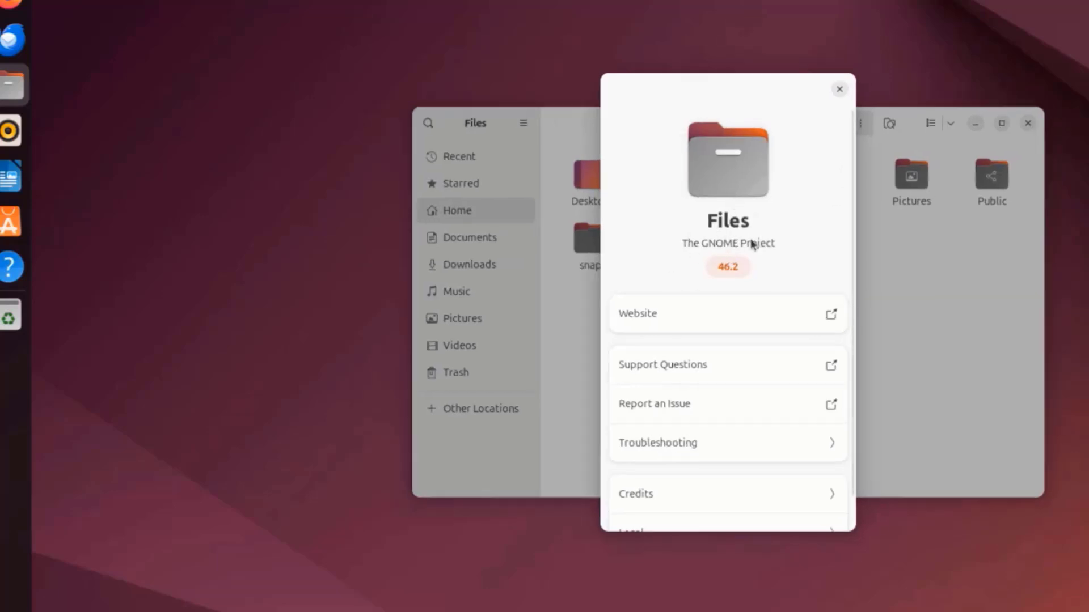
key("Escape")
- Create a new folder named folder1 in the Home folder
right_click(849, 254)
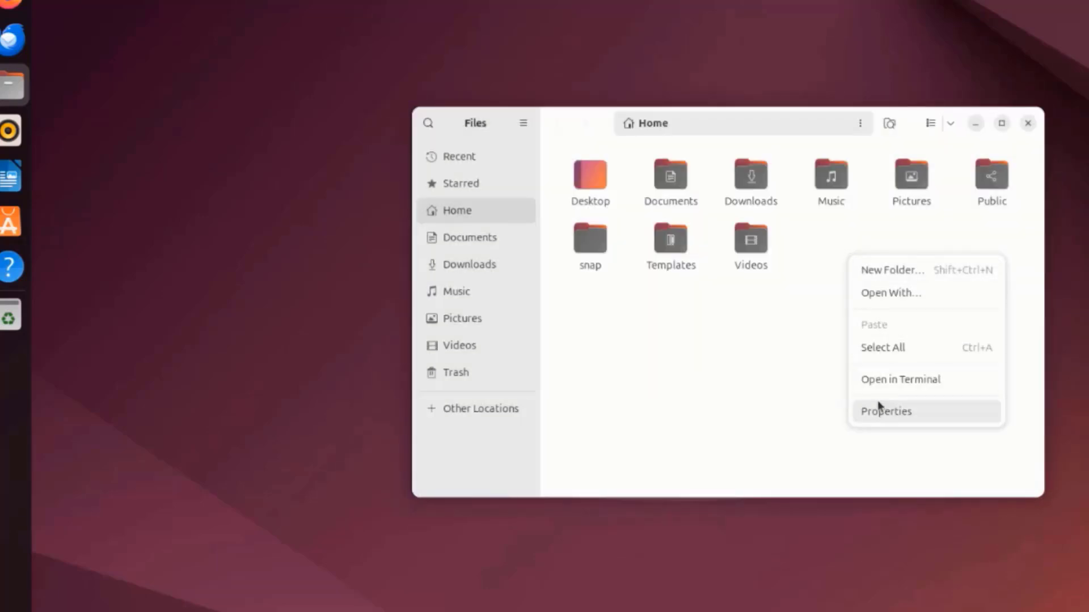
left_click(910, 276)
type("folder1")
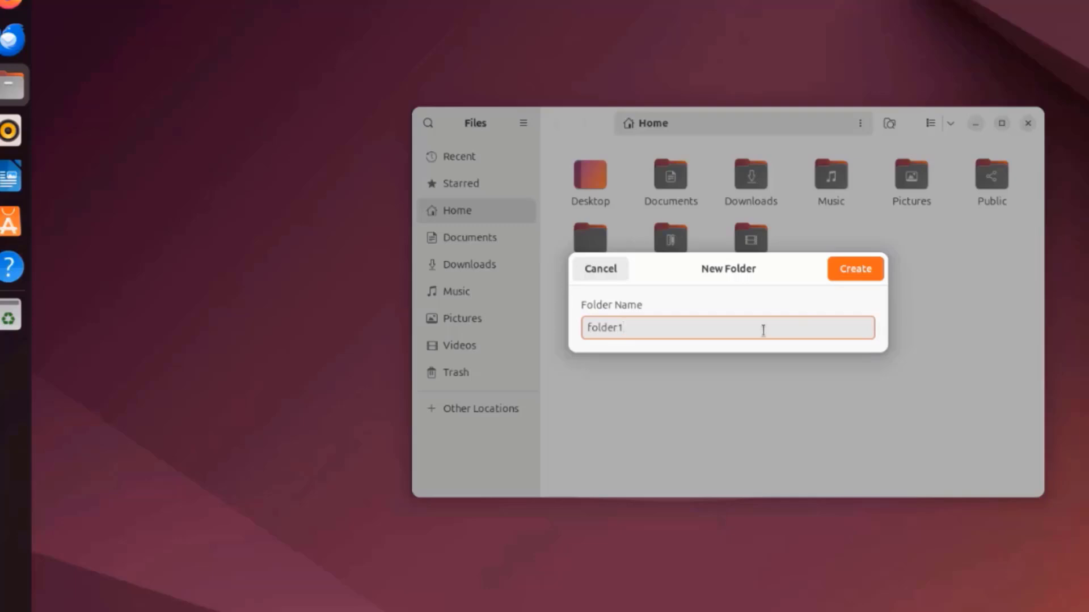
left_click(833, 269)
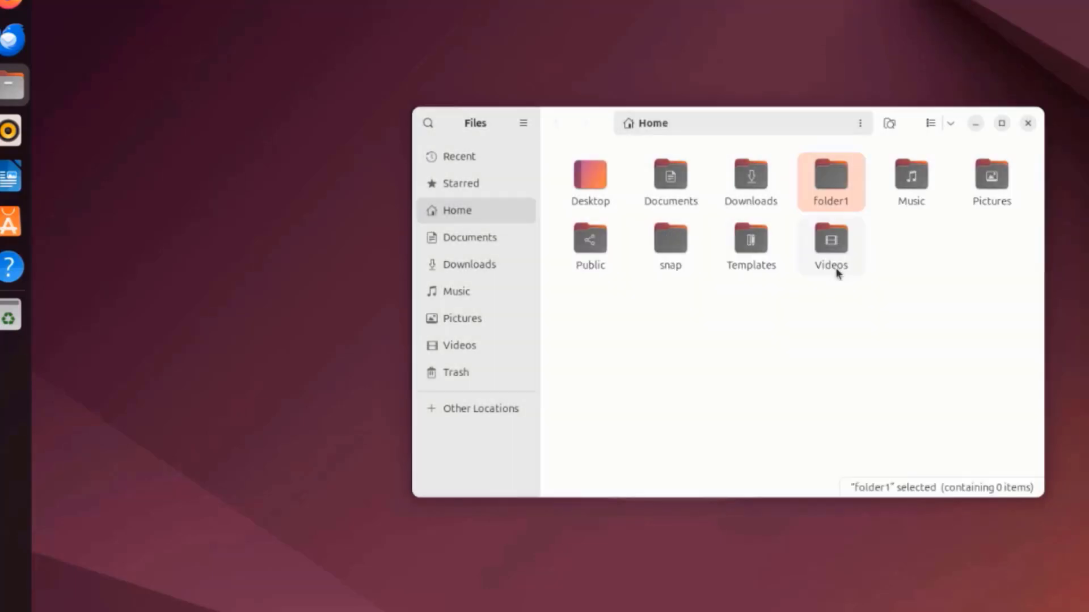
- Open the properties of folder1 to examine its details
right_click(836, 189)
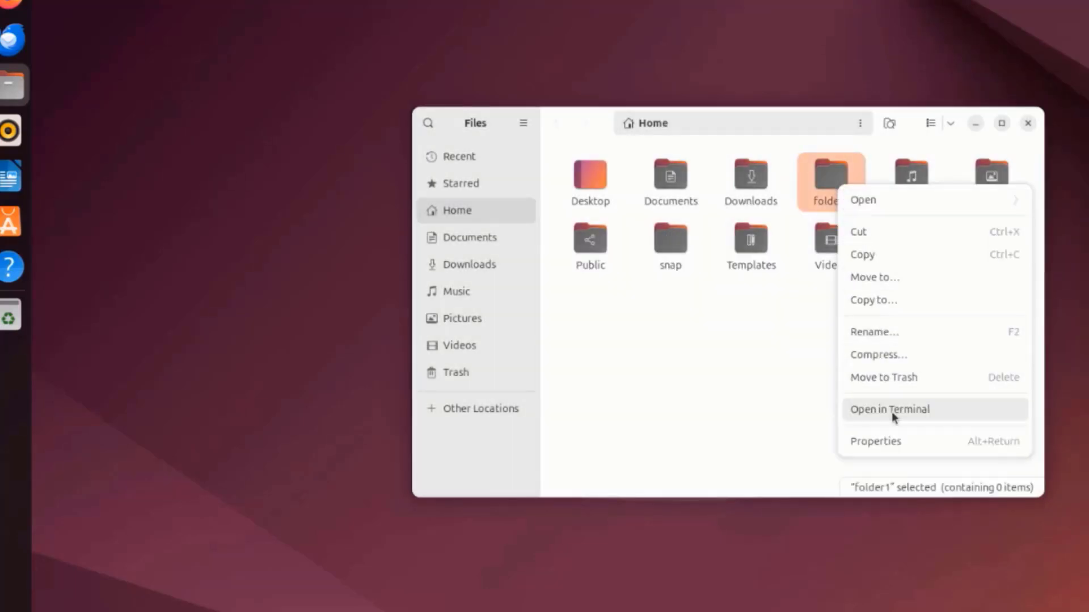
left_click(890, 440)
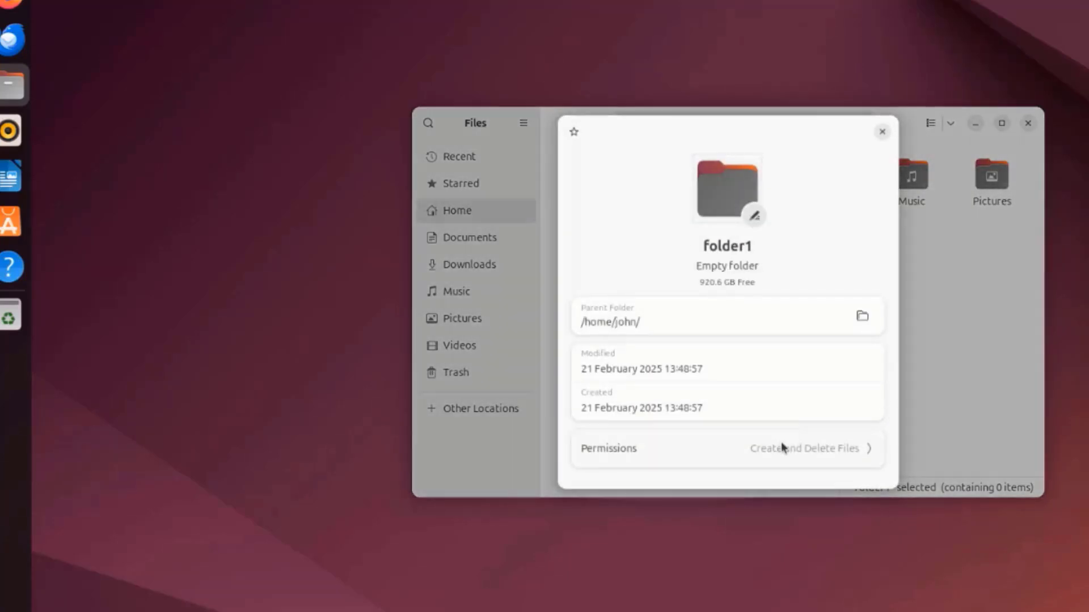
- Examine folder1's custom permissions, and close its properties and the Files window
left_click(782, 448)
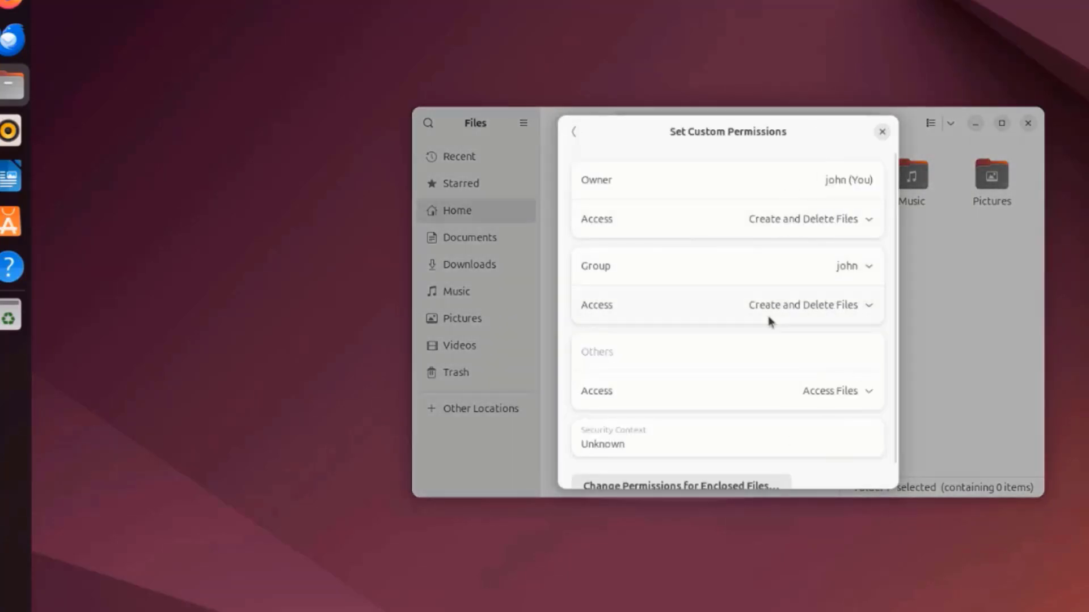
left_click(882, 132)
left_click(1028, 123)
- Open Rhythmbox and look through its Play Queue, Music, Podcasts, Last.fm, Libre.fm and Radio sources
left_click(10, 130)
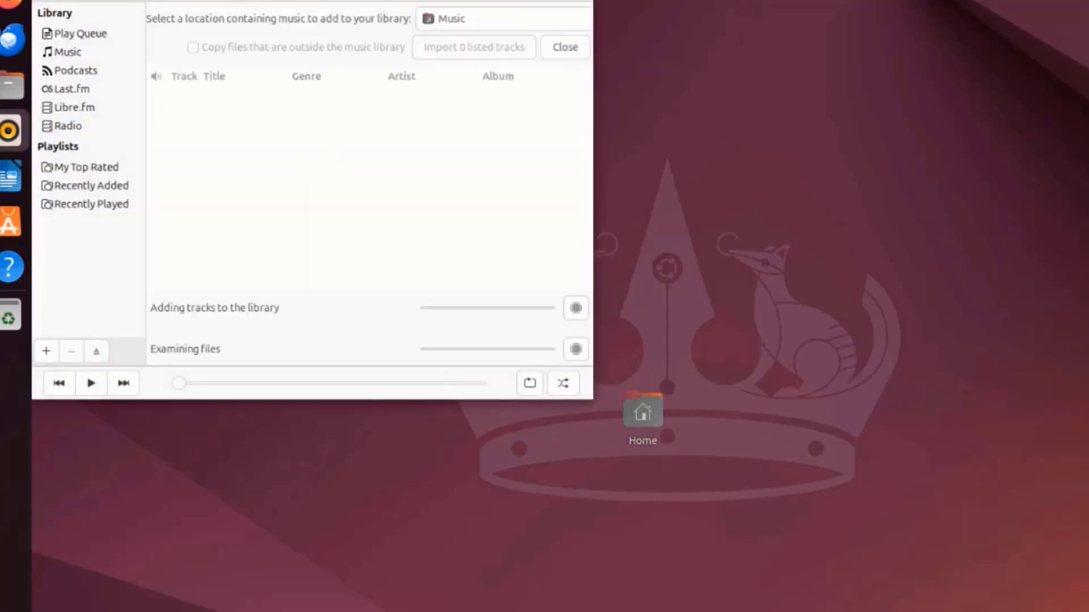
left_click_drag(205, 0, 574, 69)
left_click(442, 119)
left_click(436, 140)
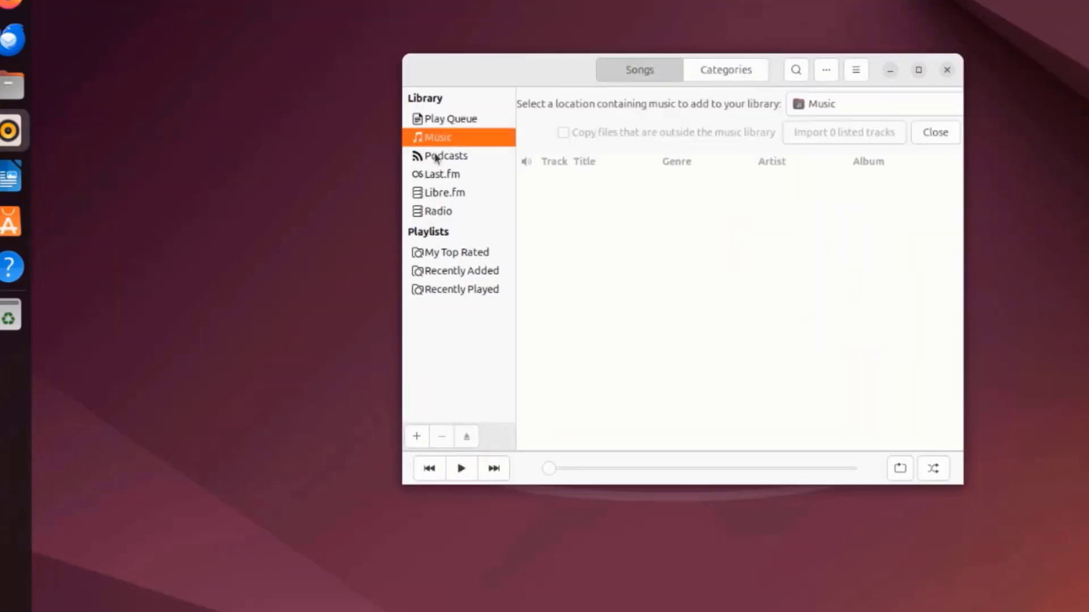
left_click(436, 156)
left_click(436, 175)
left_click(440, 195)
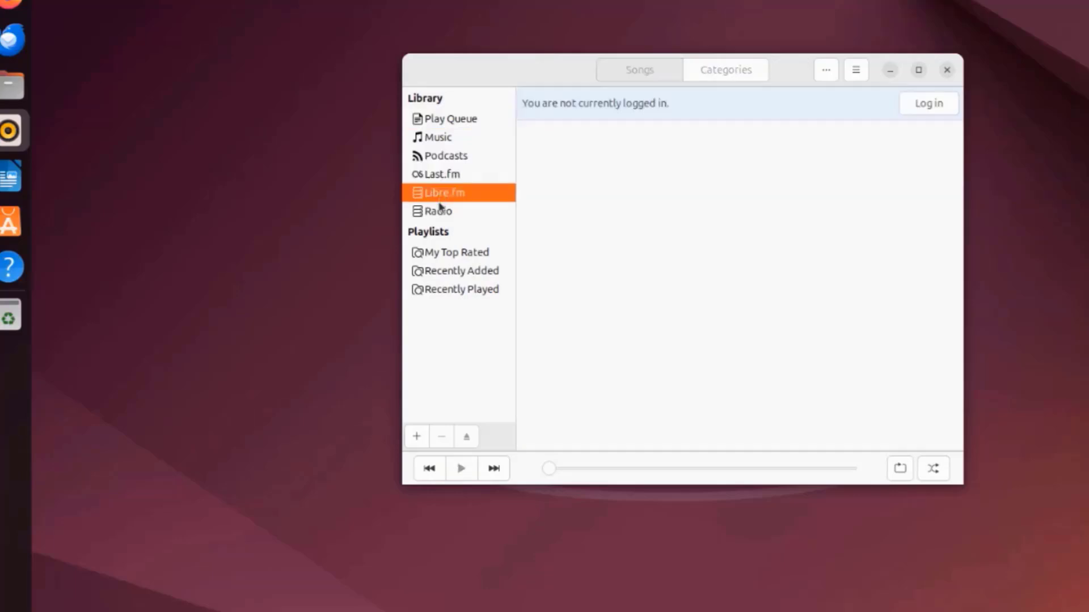
left_click(442, 213)
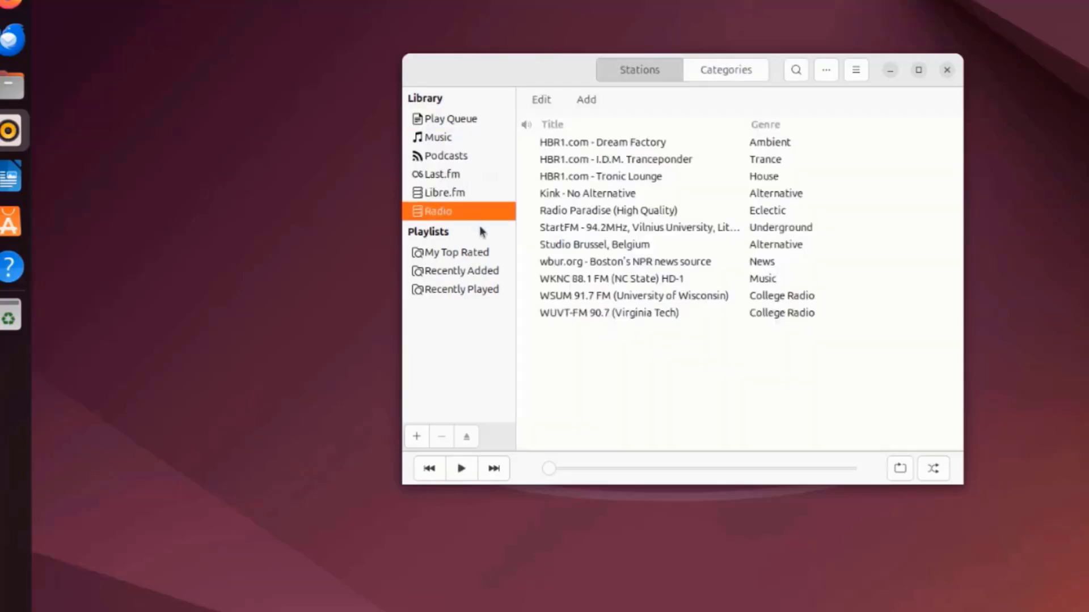
- Check the music player's version in the About Rhythmbox window
left_click(856, 70)
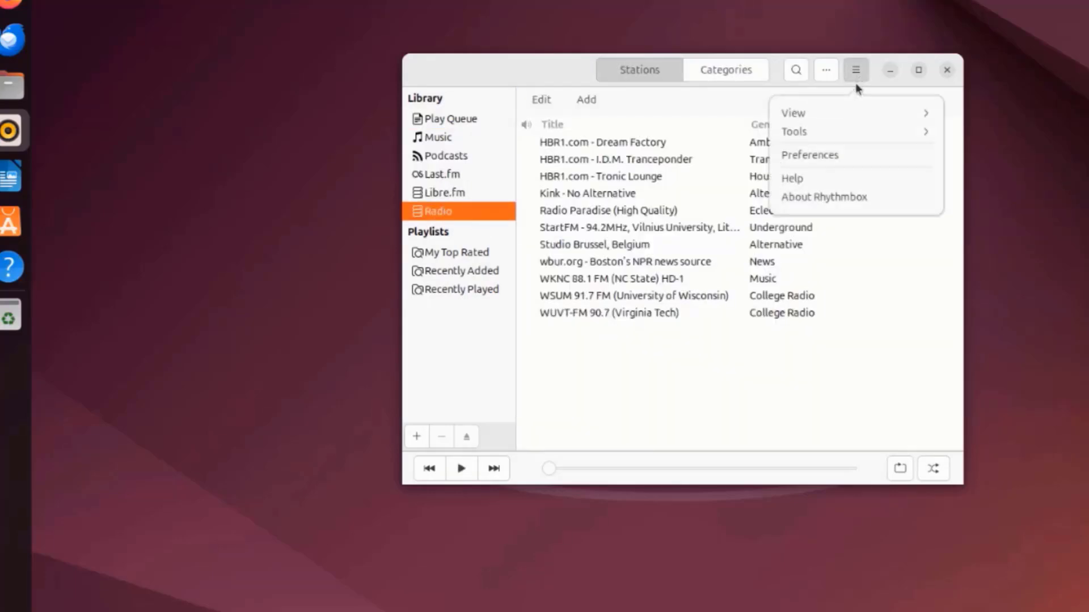
left_click(821, 197)
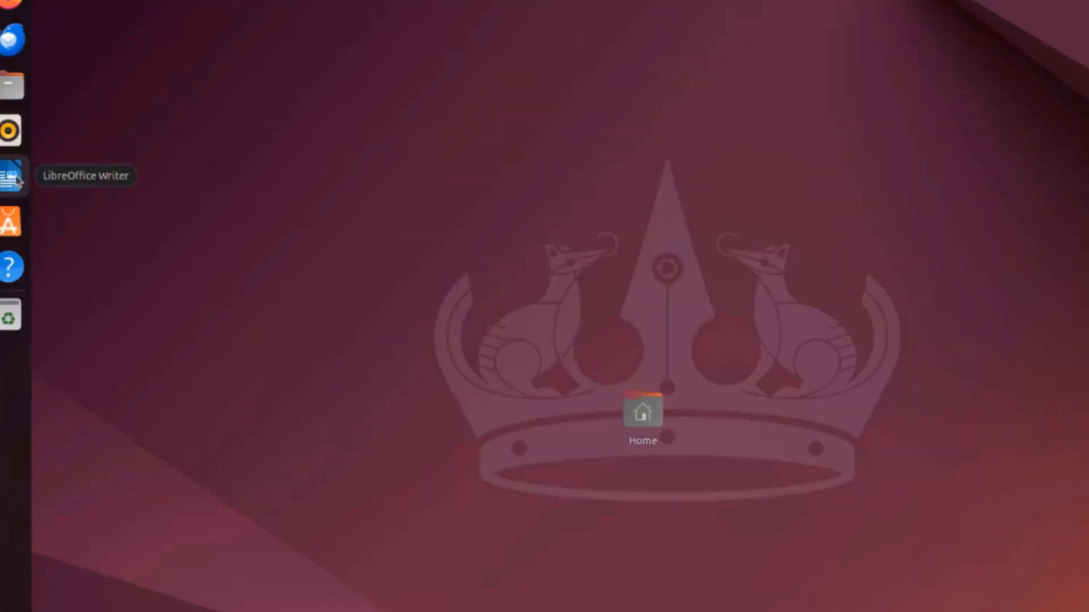
- Open LibreOffice Writer, check its version in About LibreOffice, and close it
left_click(17, 180)
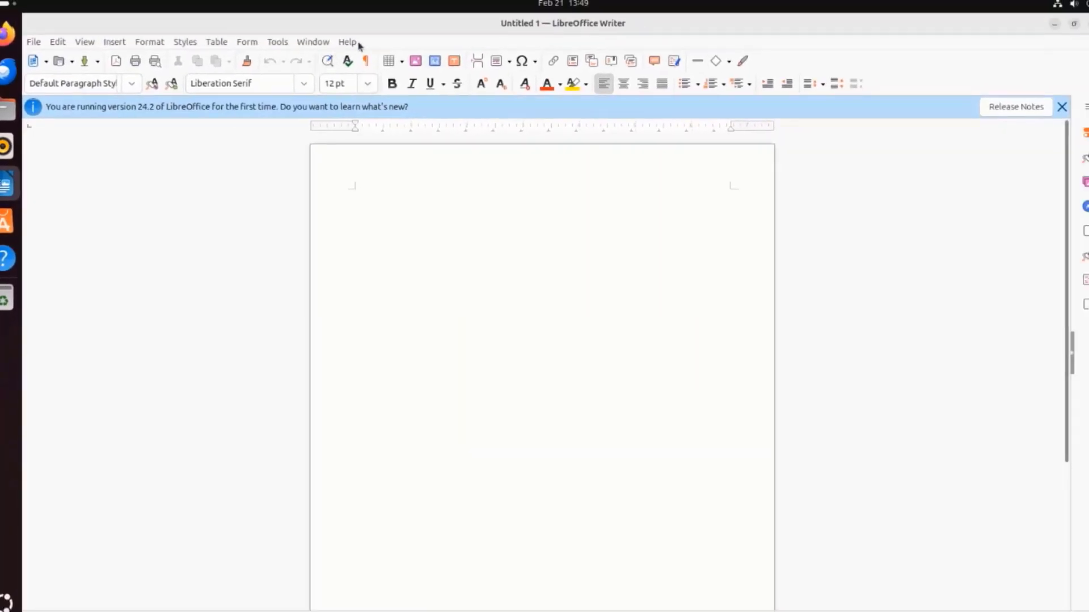
left_click(347, 42)
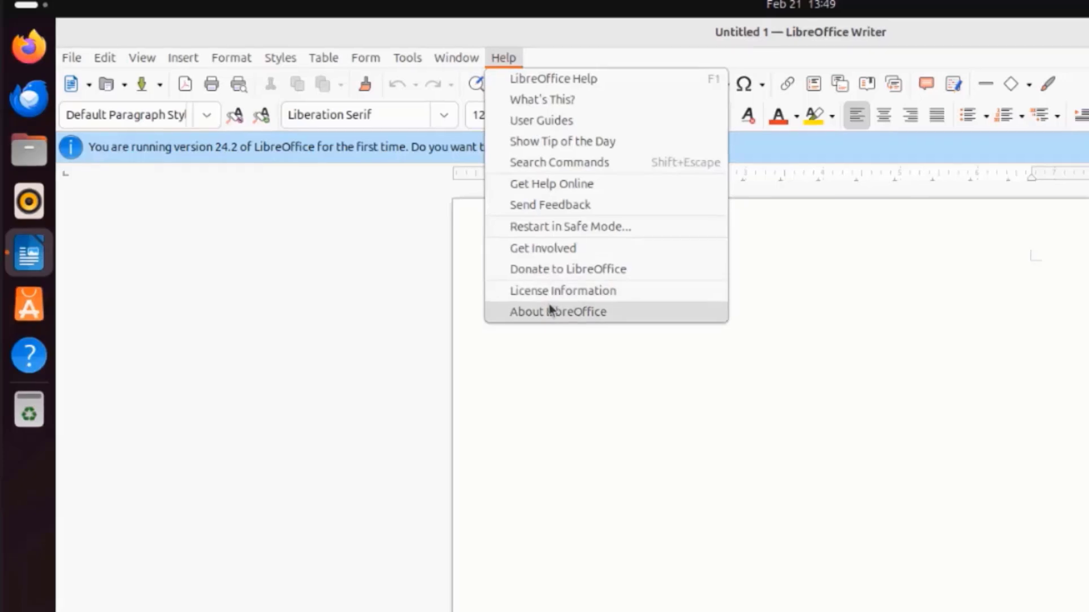
left_click(550, 311)
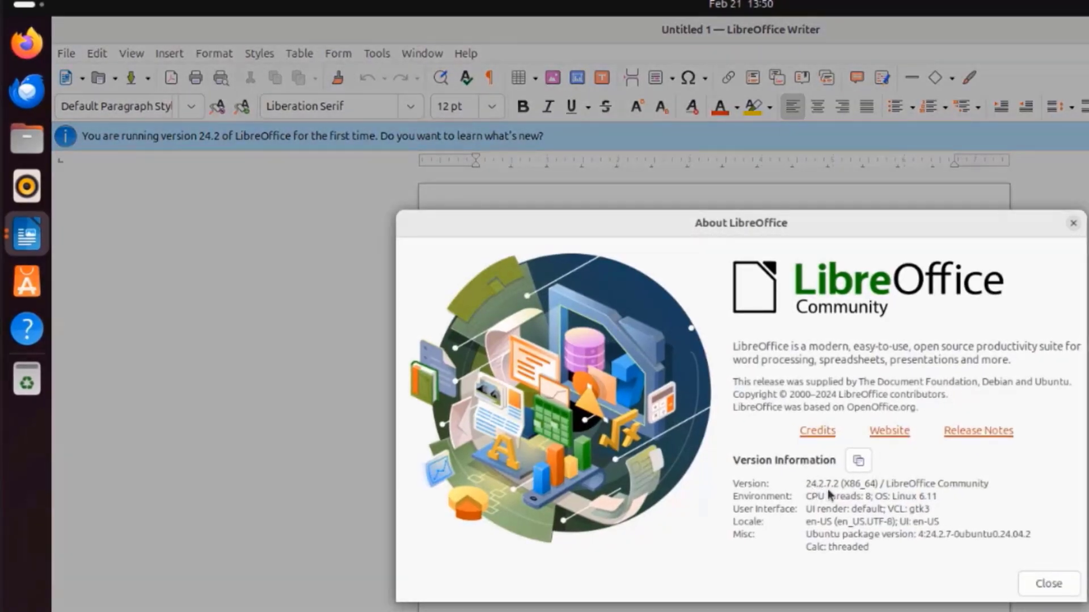
left_click(1048, 584)
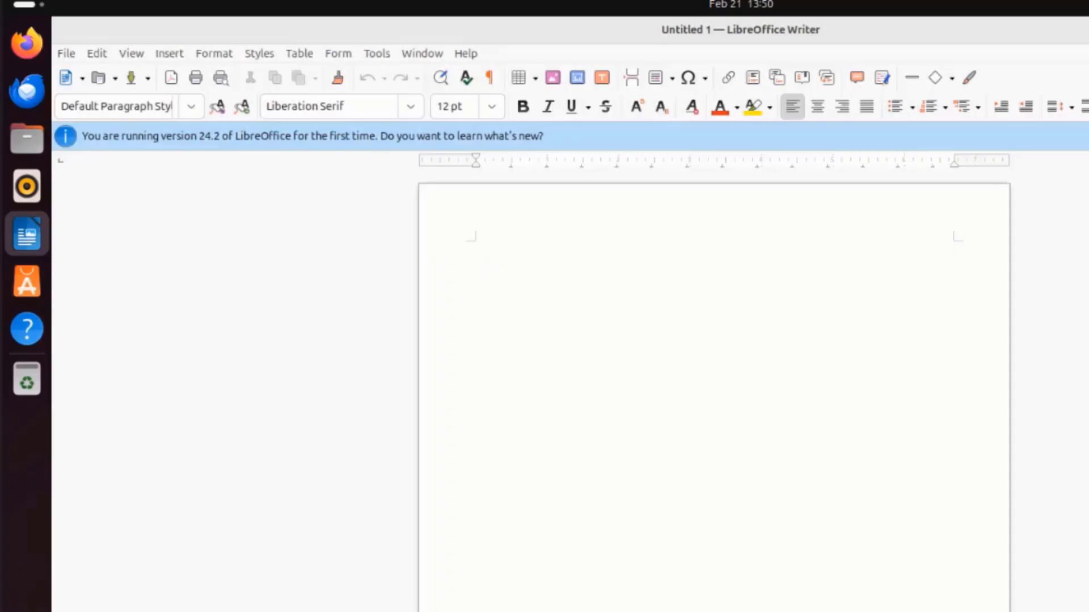
key("alt+F4")
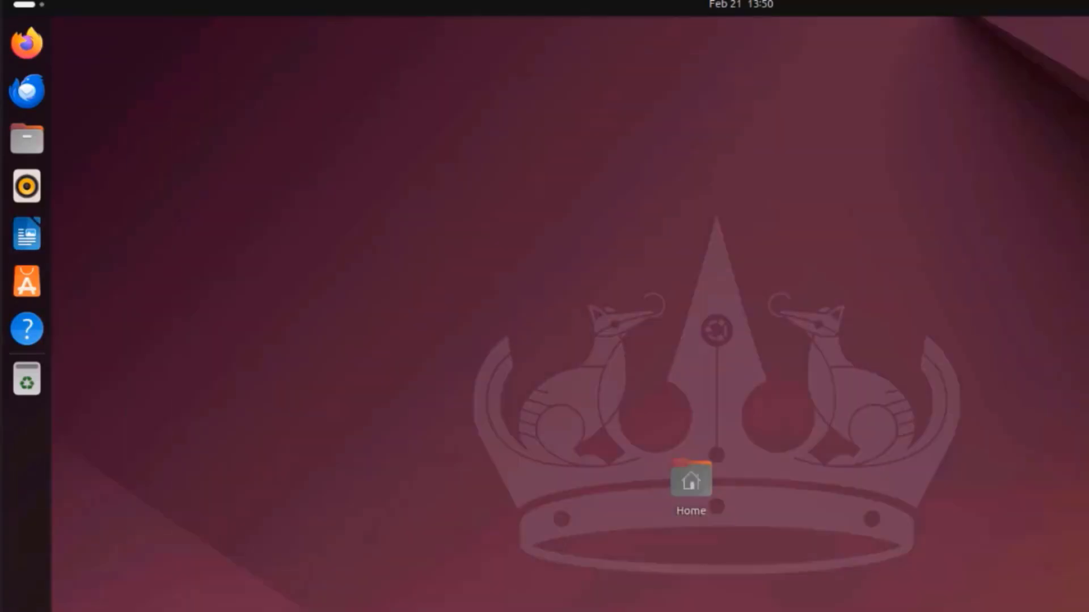
- Open the Appearance settings from the desktop and set the style to Dark
right_click(603, 173)
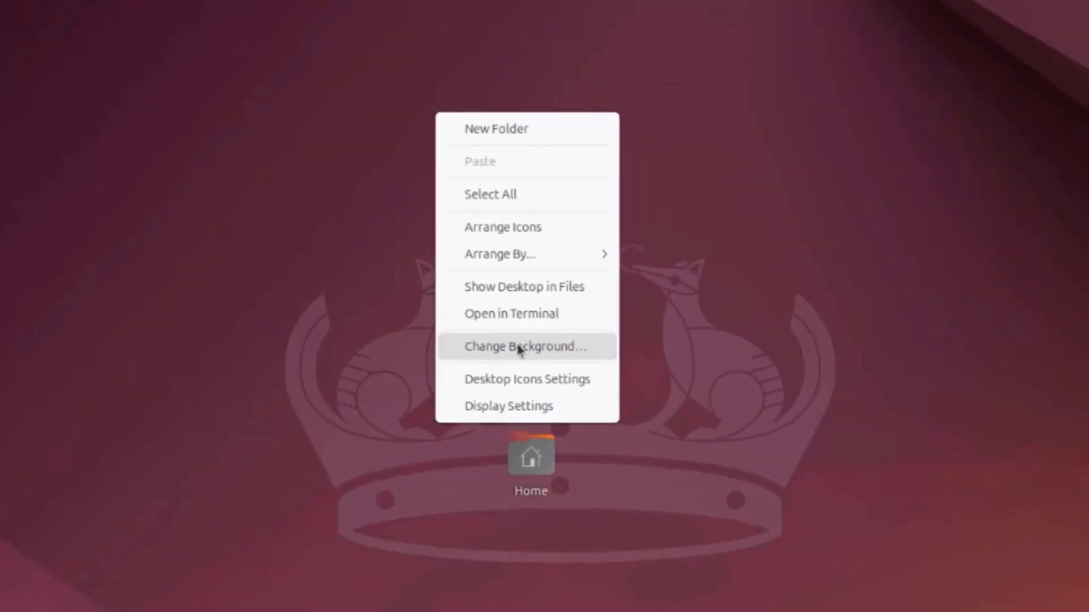
left_click(520, 347)
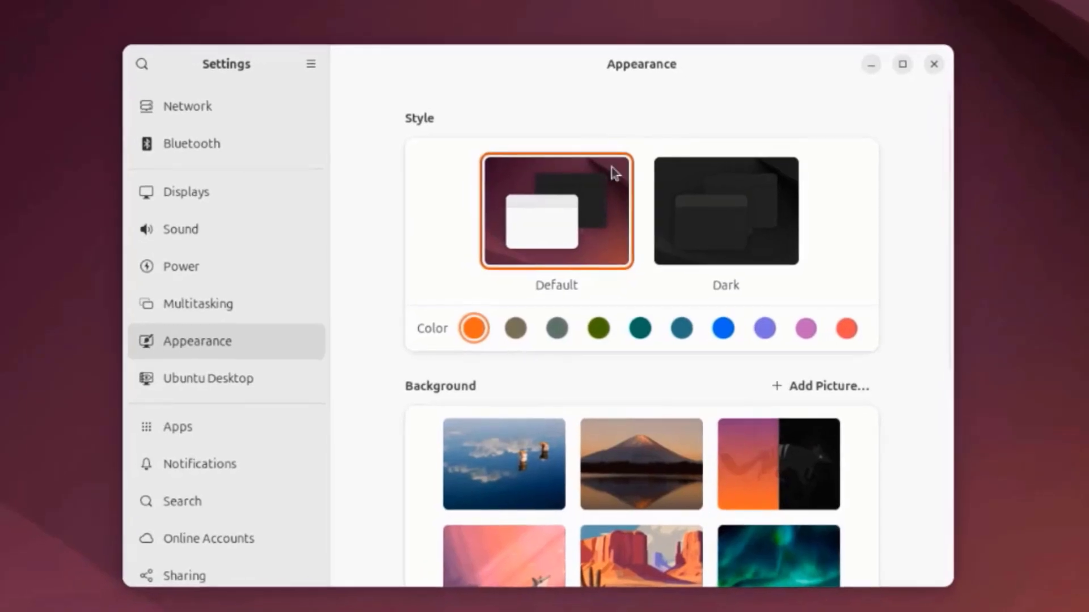
left_click(701, 198)
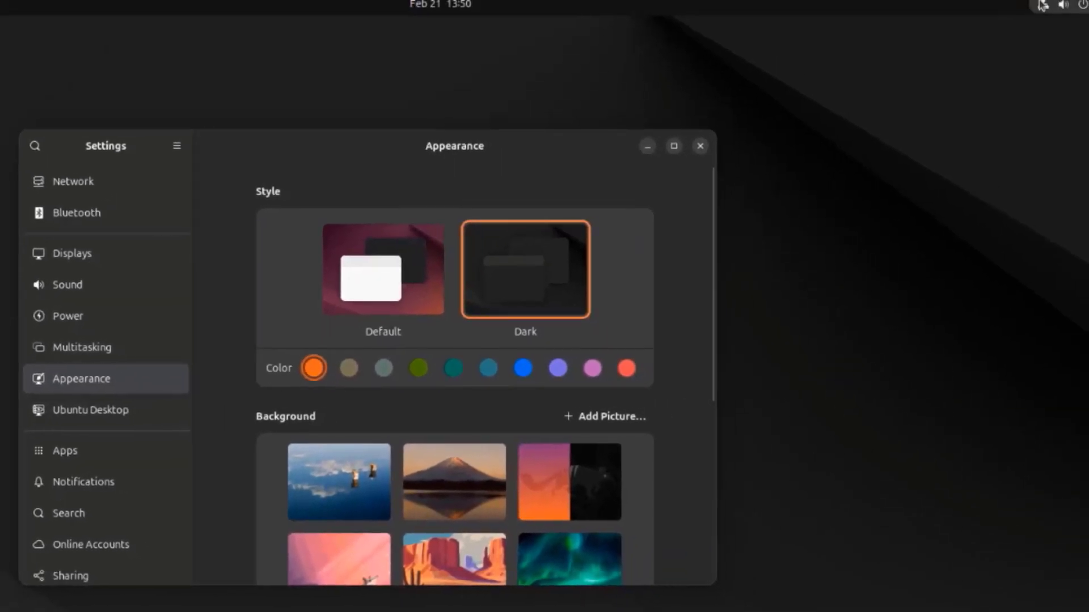
- Compare the orange, brown and grey-green accent colors by viewing each in the system quick settings
left_click(1042, 5)
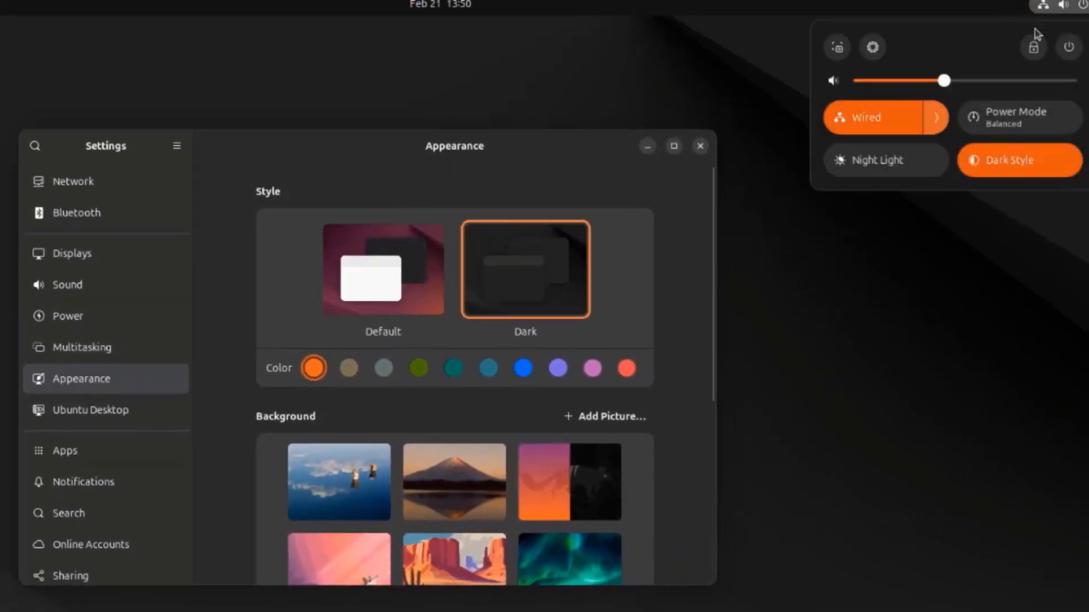
left_click(349, 370)
left_click(348, 370)
left_click(1042, 7)
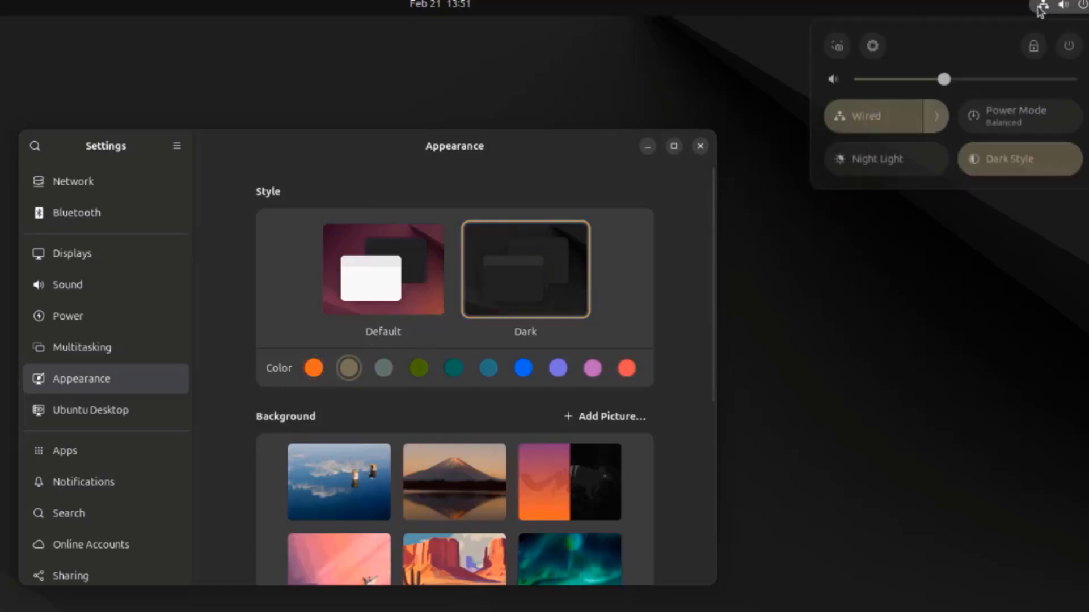
left_click(383, 368)
left_click(383, 368)
left_click(1042, 6)
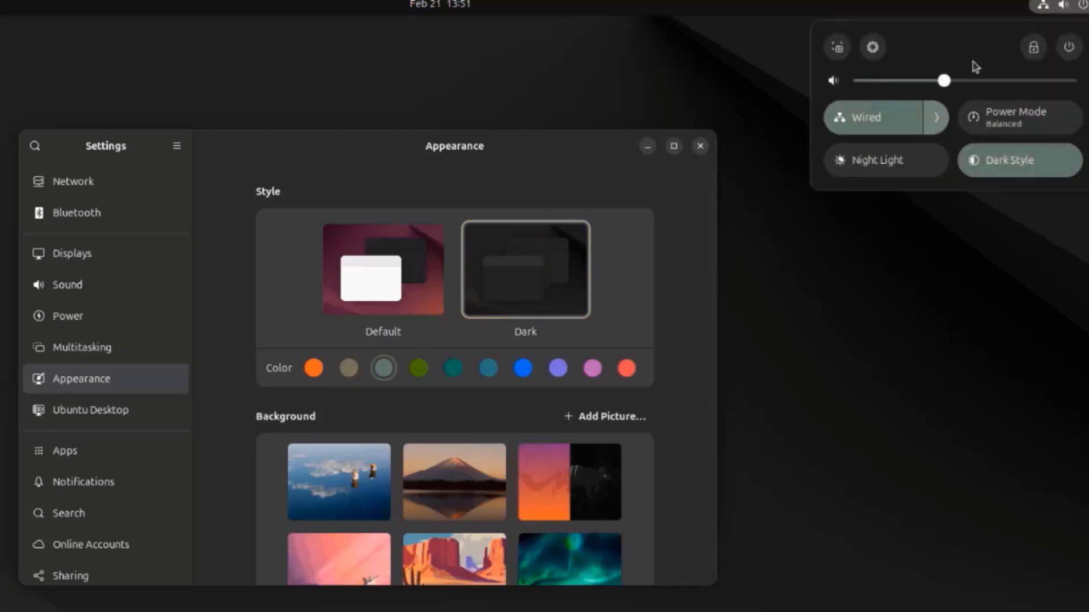
- Try the olive green and teal accent colors, viewing each in the system quick settings
left_click(419, 378)
left_click(420, 372)
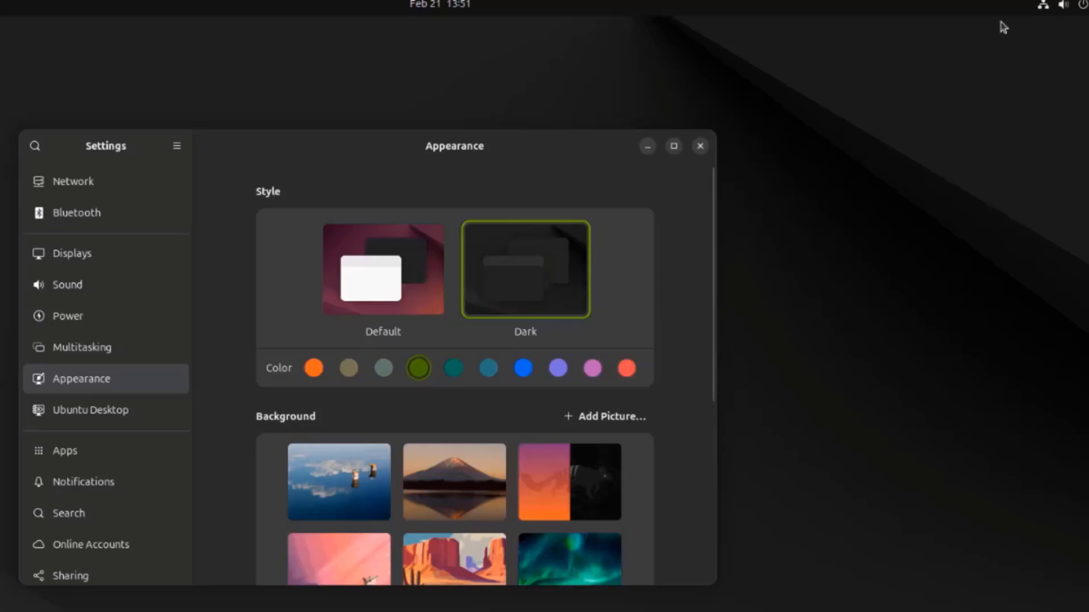
left_click(1043, 7)
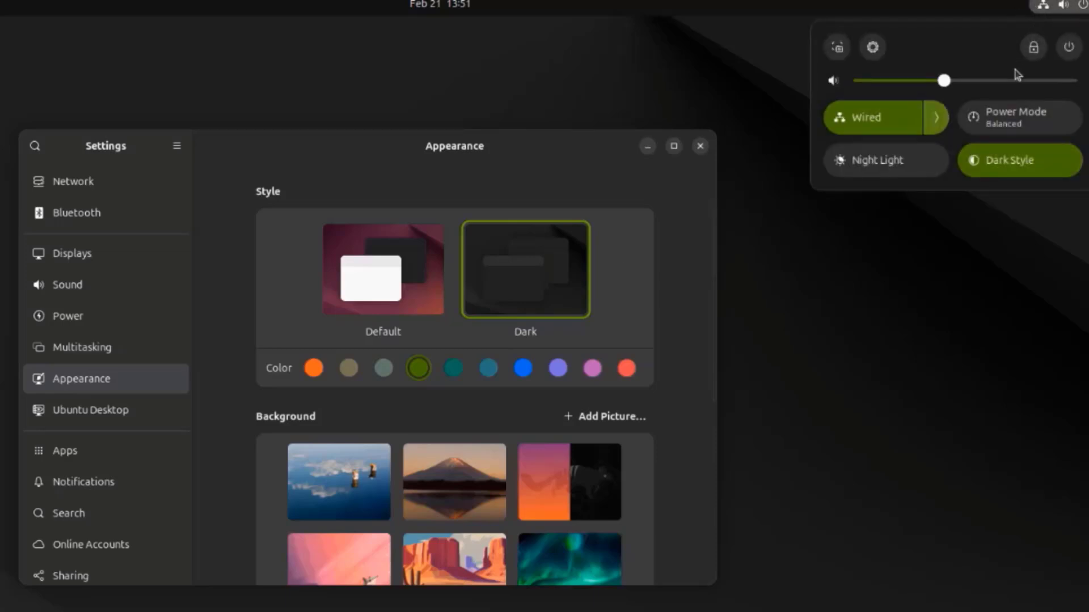
left_click(458, 369)
left_click(458, 370)
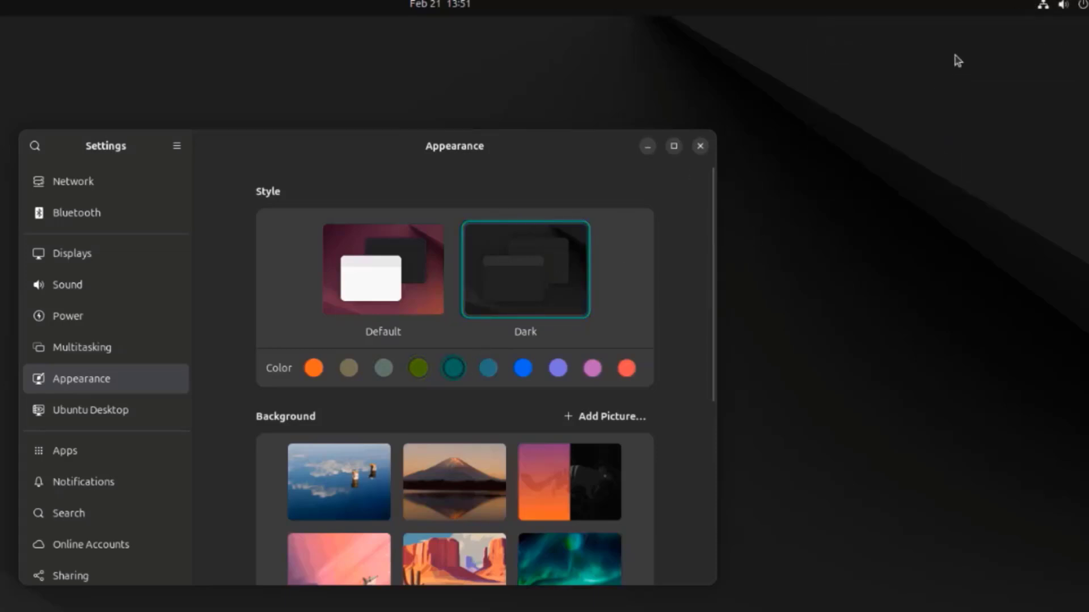
left_click(1042, 8)
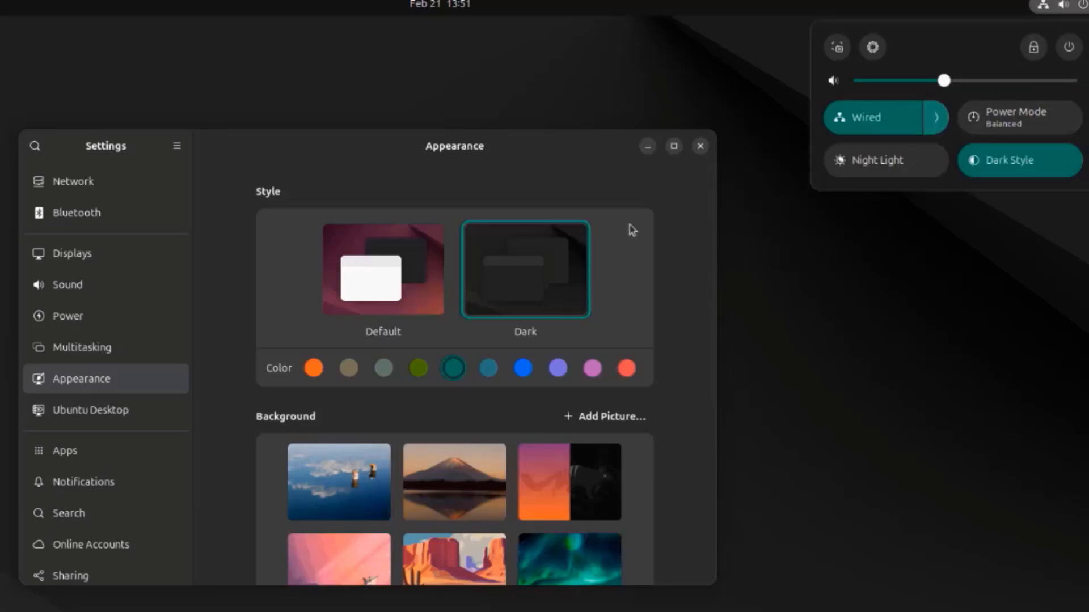
left_click(601, 189)
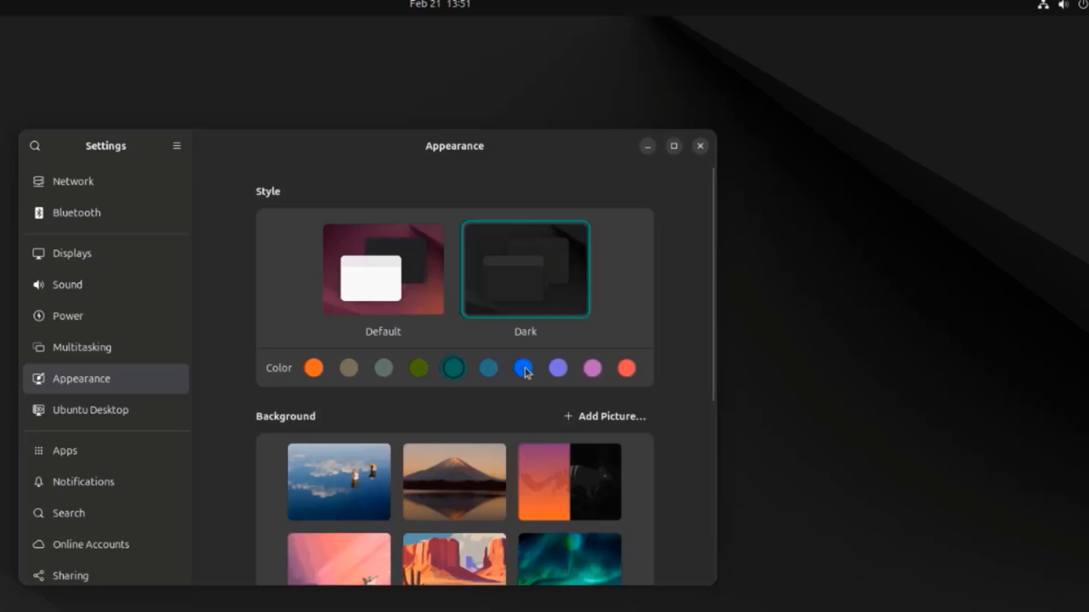
- Try the blue and red accent colors in the quick settings and restore the orange accent
left_click(524, 370)
left_click(1051, 9)
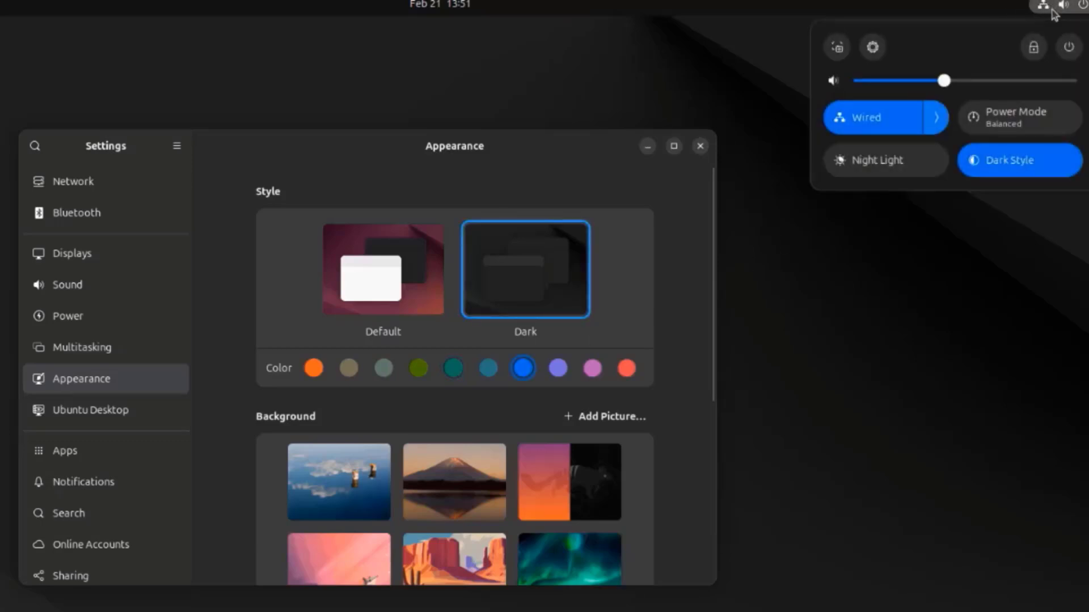
left_click(564, 369)
left_click(626, 368)
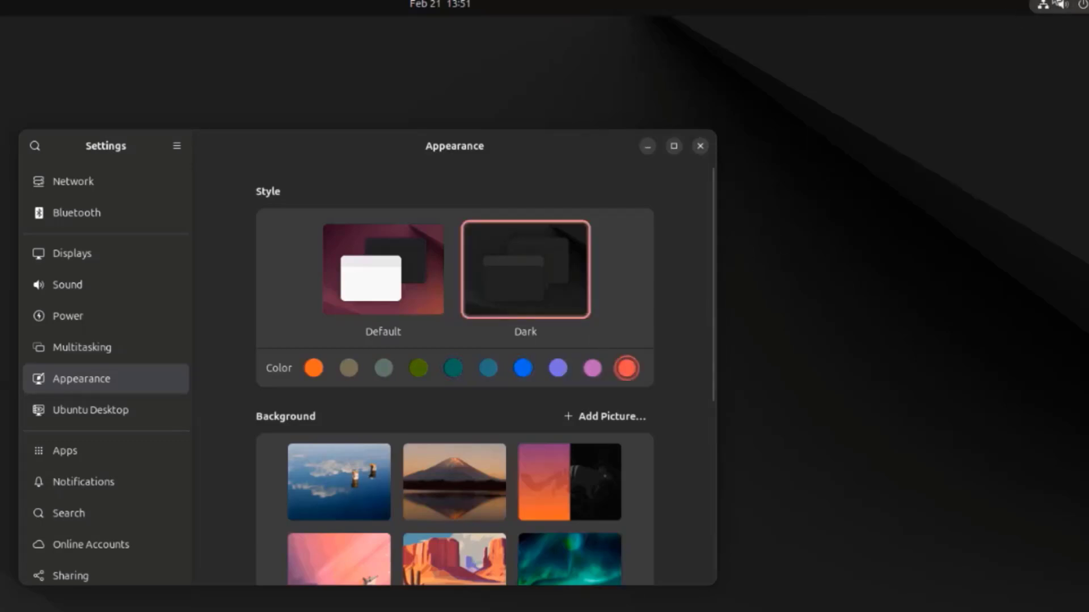
left_click(1051, 9)
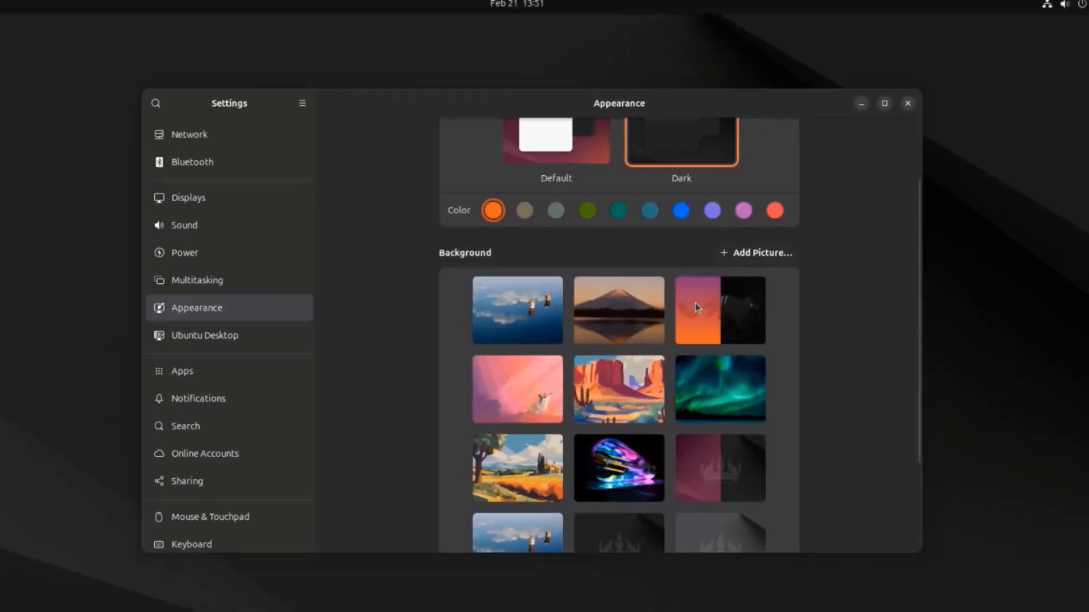
- Try the blue lake, mountain sunset and split orange-and-black wallpapers as the desktop background
left_click(512, 326)
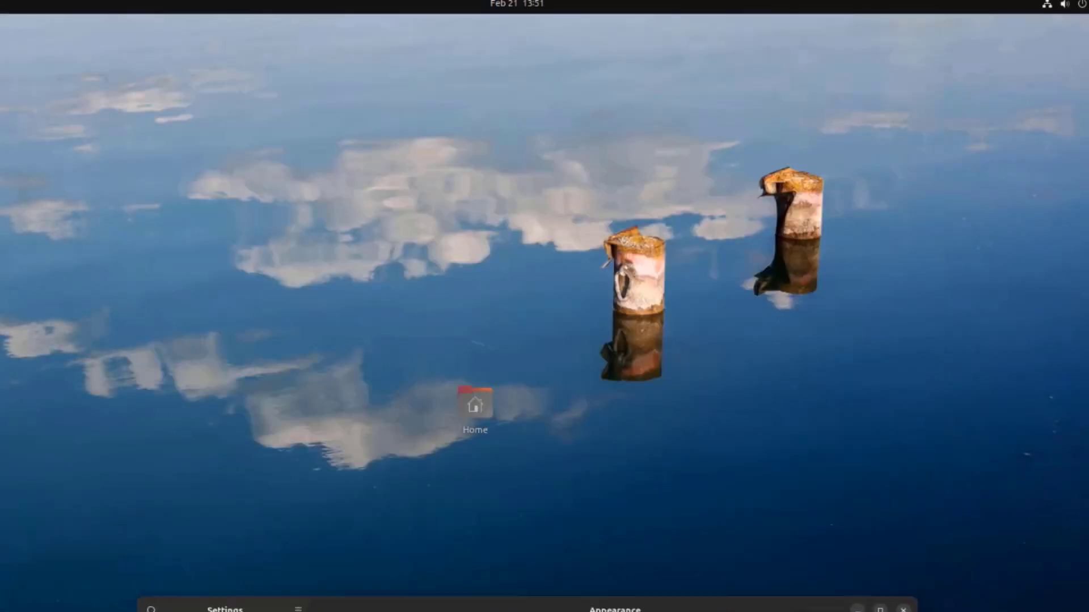
left_click_drag(541, 611, 547, 88)
left_click(593, 327)
left_click(687, 294)
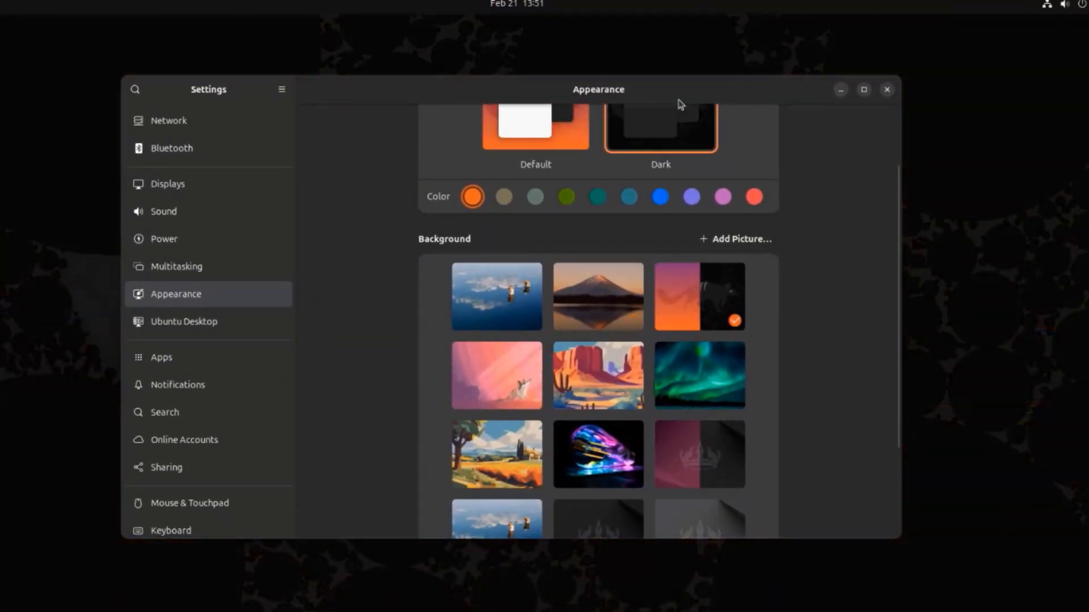
left_click_drag(677, 100, 660, 81)
- Try the wallpaper with colorful purple and blue lights on black as the desktop background
scroll(688, 252, "down", 4)
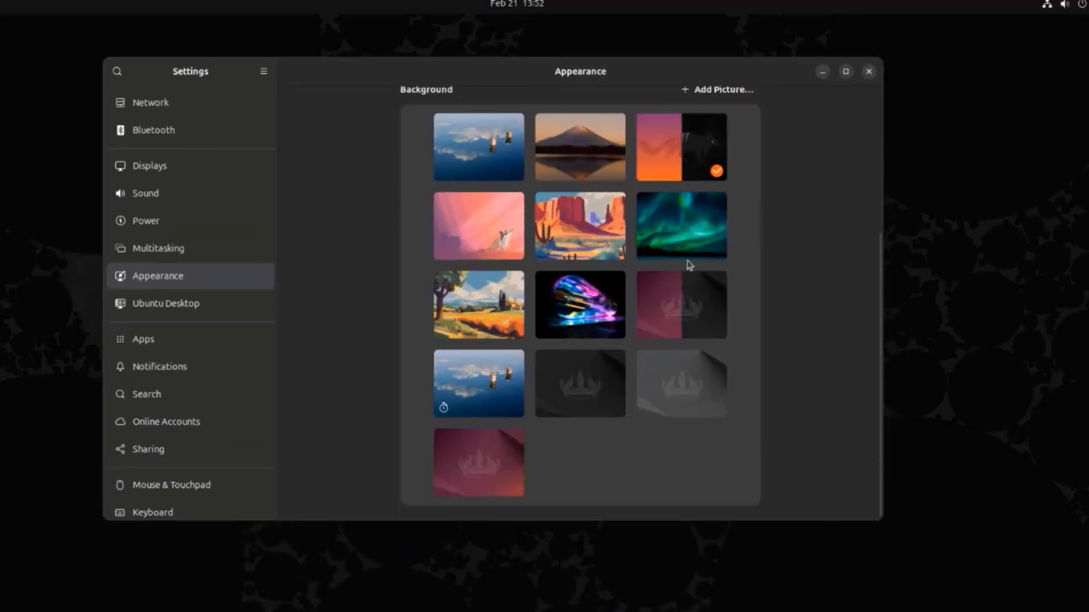
left_click(570, 303)
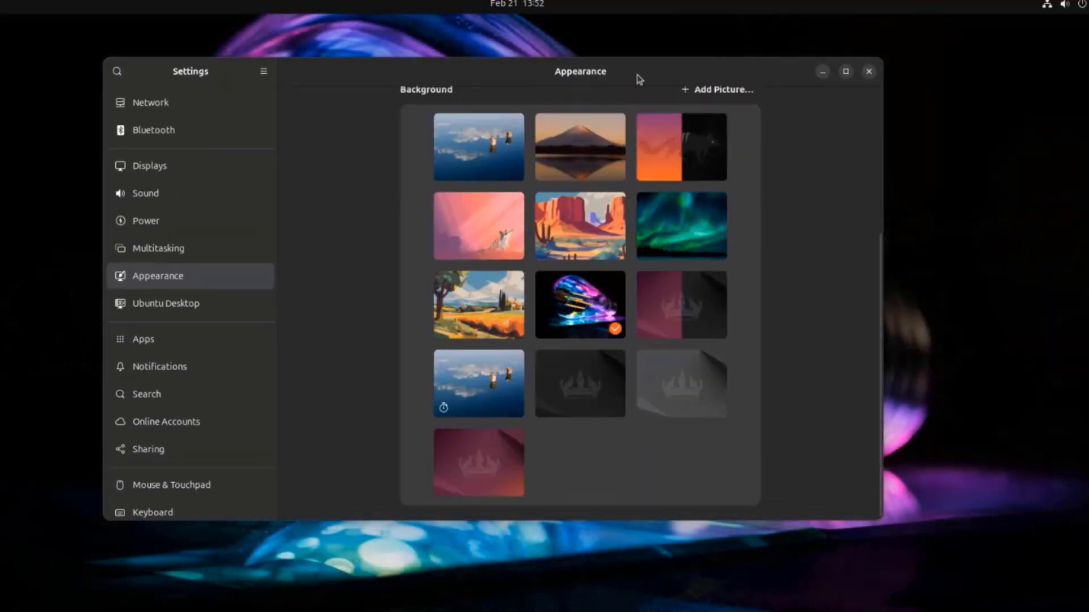
left_click_drag(637, 74, 671, 106)
- Set the green aurora picture as the desktop background
left_click(686, 274)
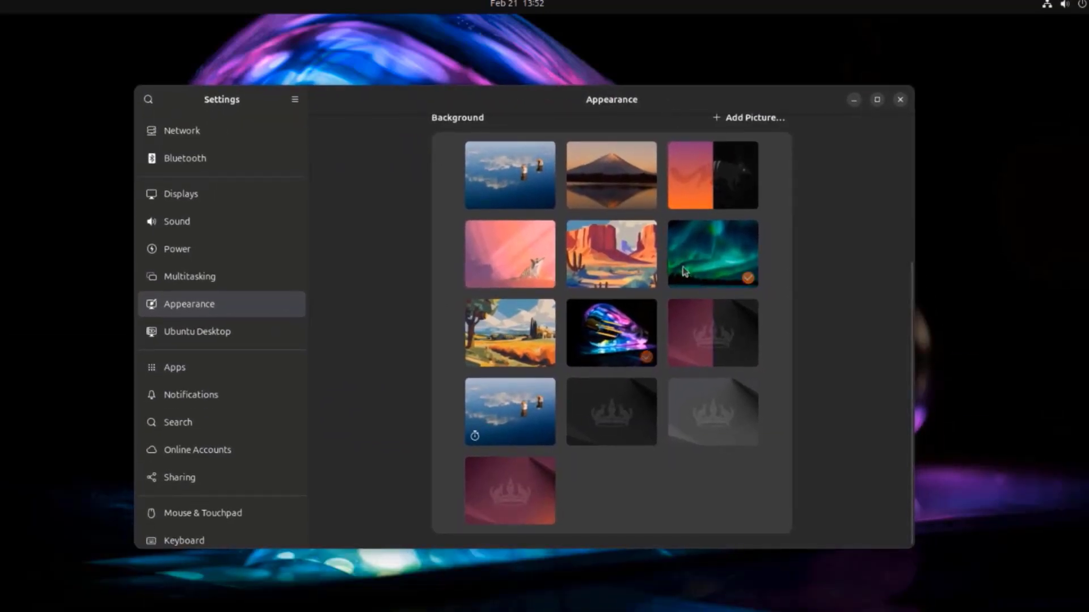
left_click_drag(685, 90, 647, 116)
scroll(638, 164, "up", 3)
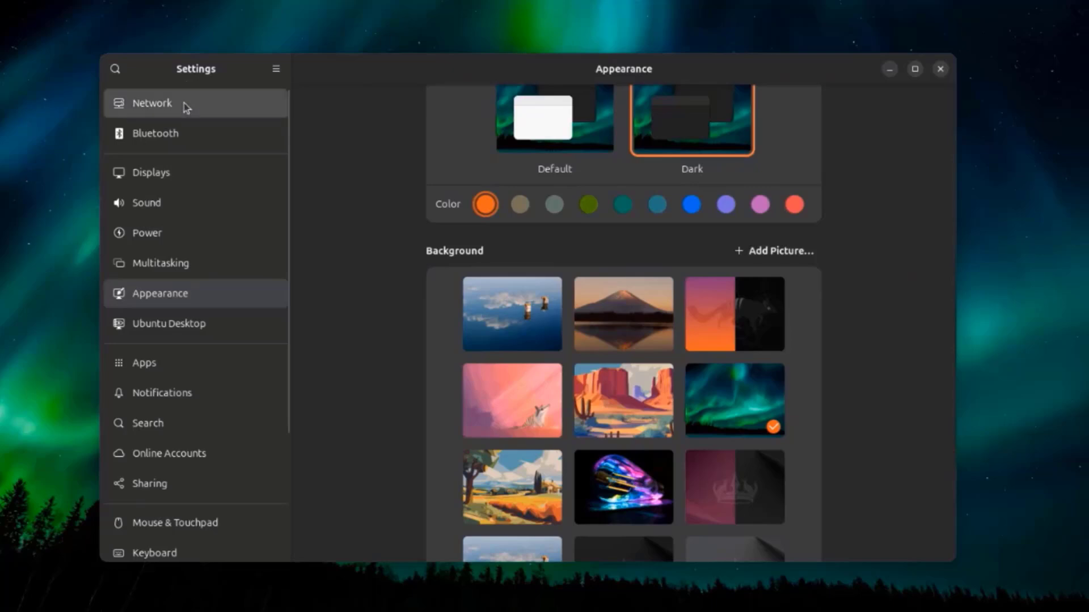
- Open the Network settings and examine the Identity, IPv4, IPv6 and Security options of a new wired profile
left_click(184, 104)
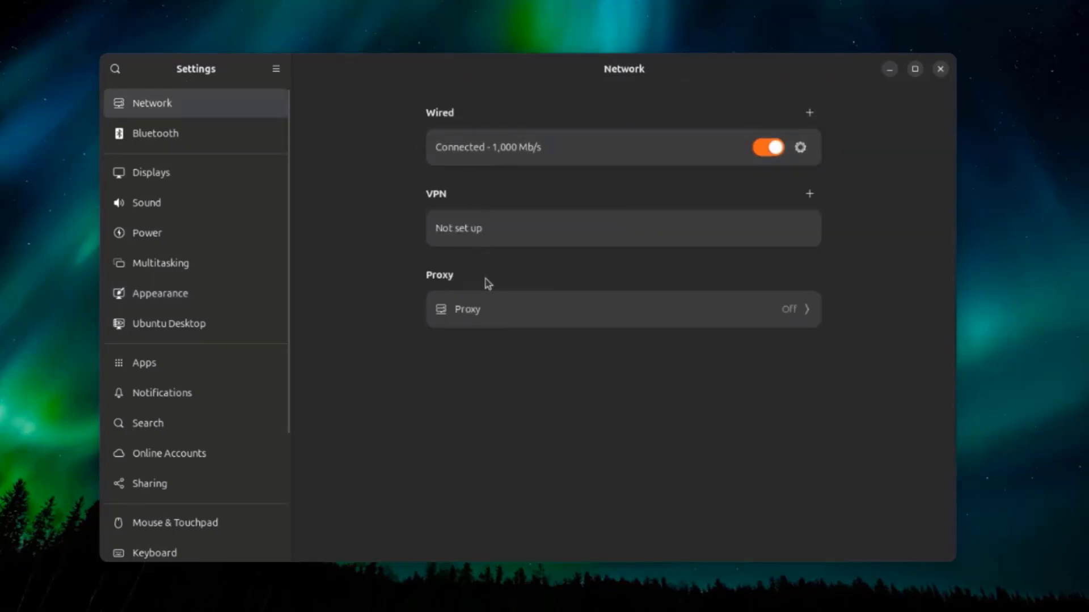
left_click(809, 112)
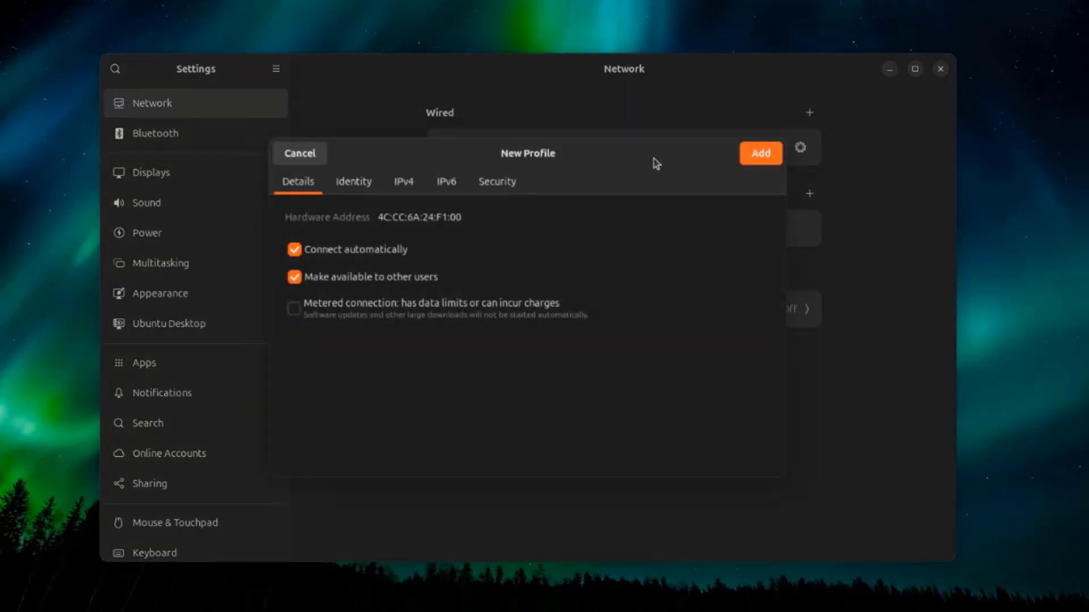
left_click_drag(656, 164, 715, 117)
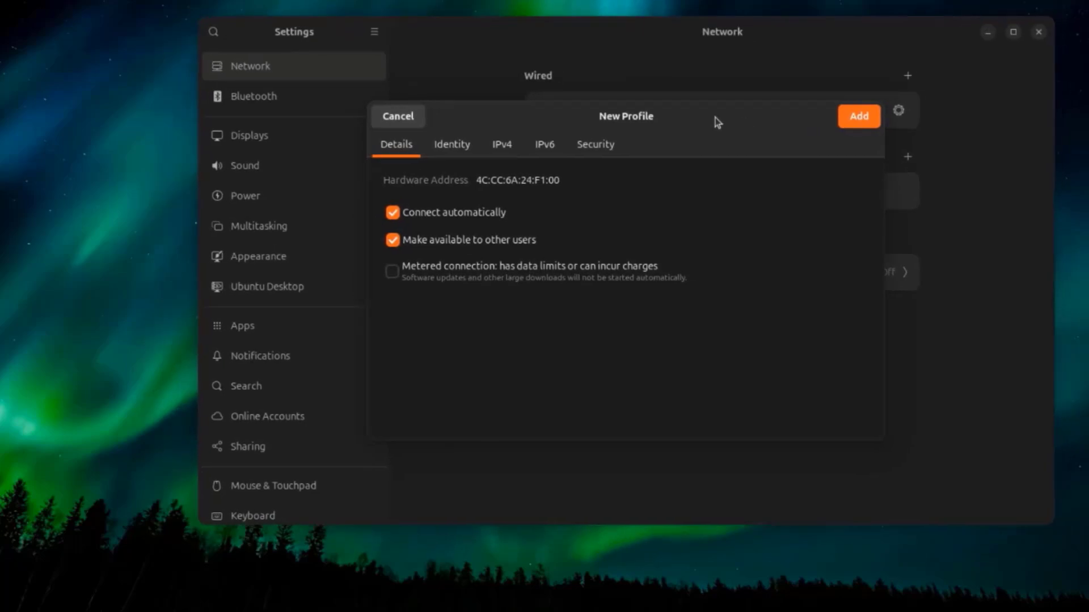
left_click(456, 145)
left_click(499, 145)
left_click(542, 145)
left_click(594, 144)
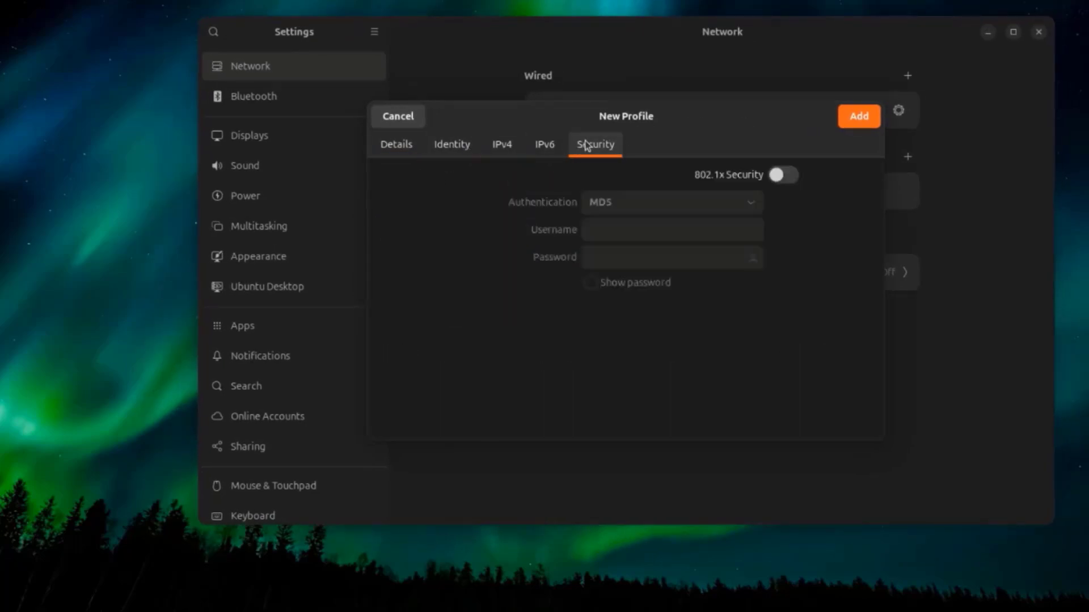
- Discard the new wired profile and examine the available VPN types and the Point-to-Point Tunneling Protocol (PPTP) options without adding a VPN
key("Escape")
left_click(908, 158)
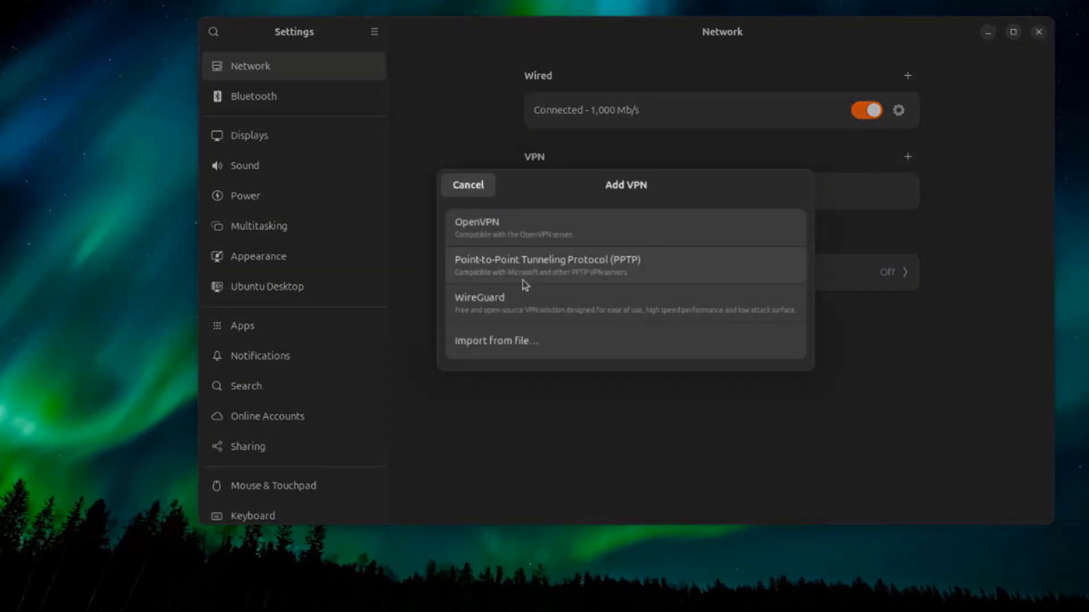
left_click(534, 266)
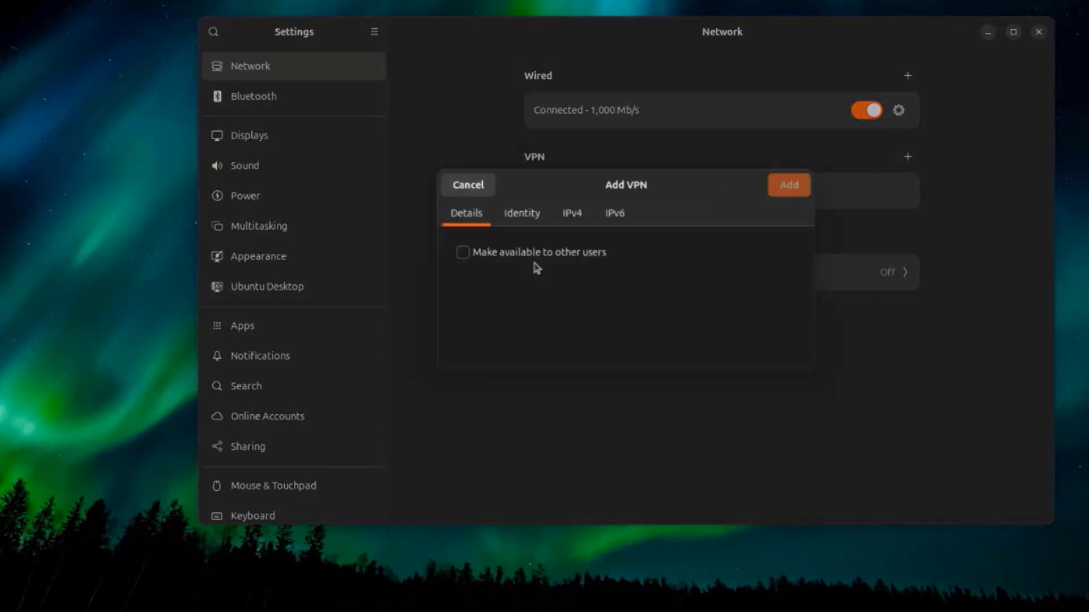
left_click(480, 189)
left_click(908, 157)
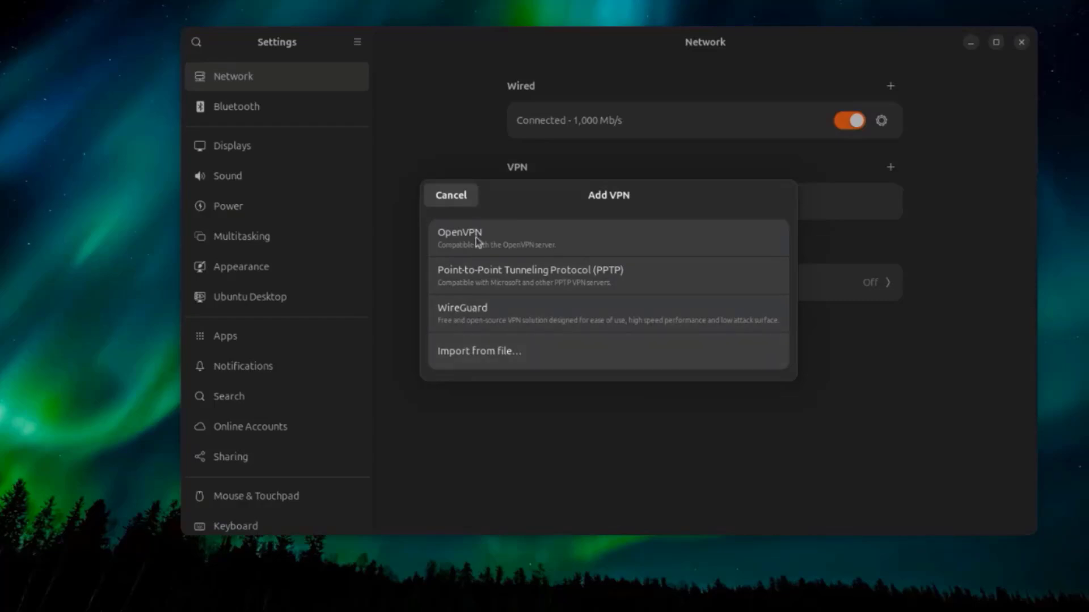
left_click(457, 194)
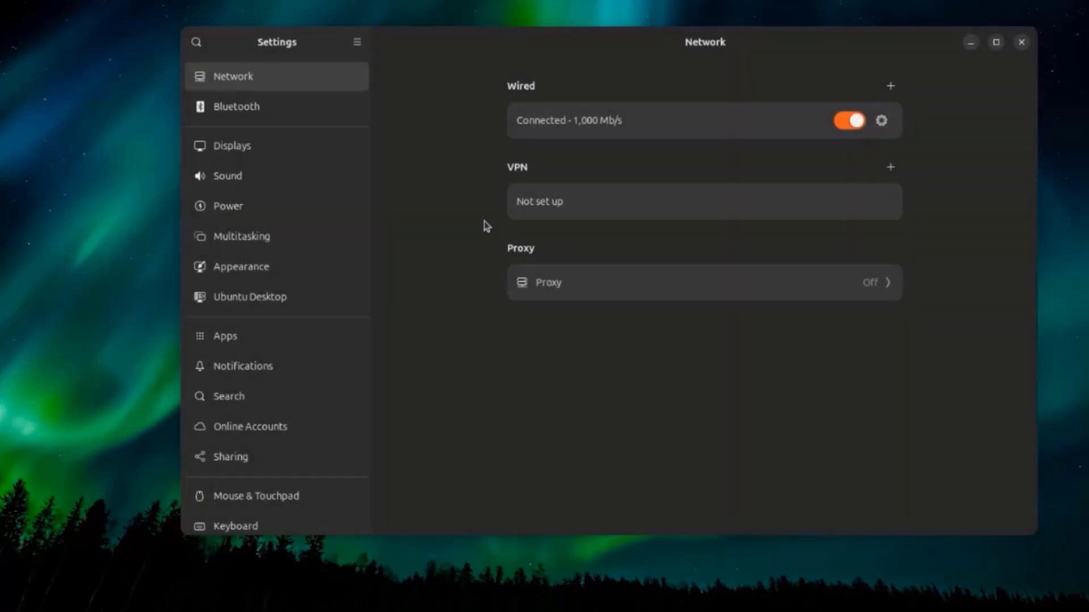
- Examine the network proxy options and return to the main Network settings
left_click(559, 282)
key("Escape")
left_click(559, 283)
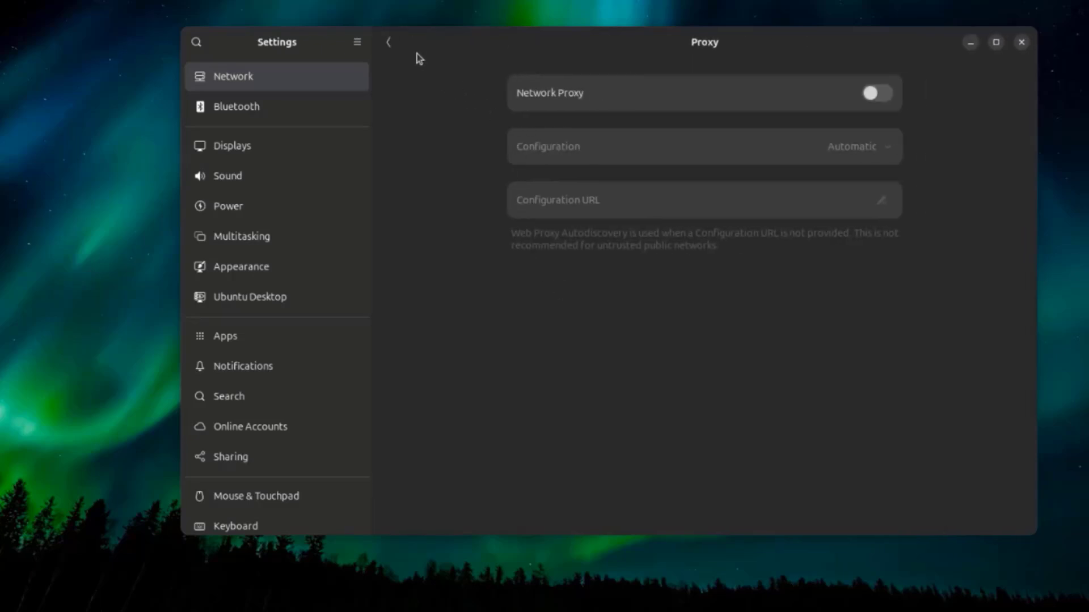
left_click(397, 43)
- Look through the Bluetooth, Displays, Sound, Power, Multitasking and Appearance settings
left_click(293, 116)
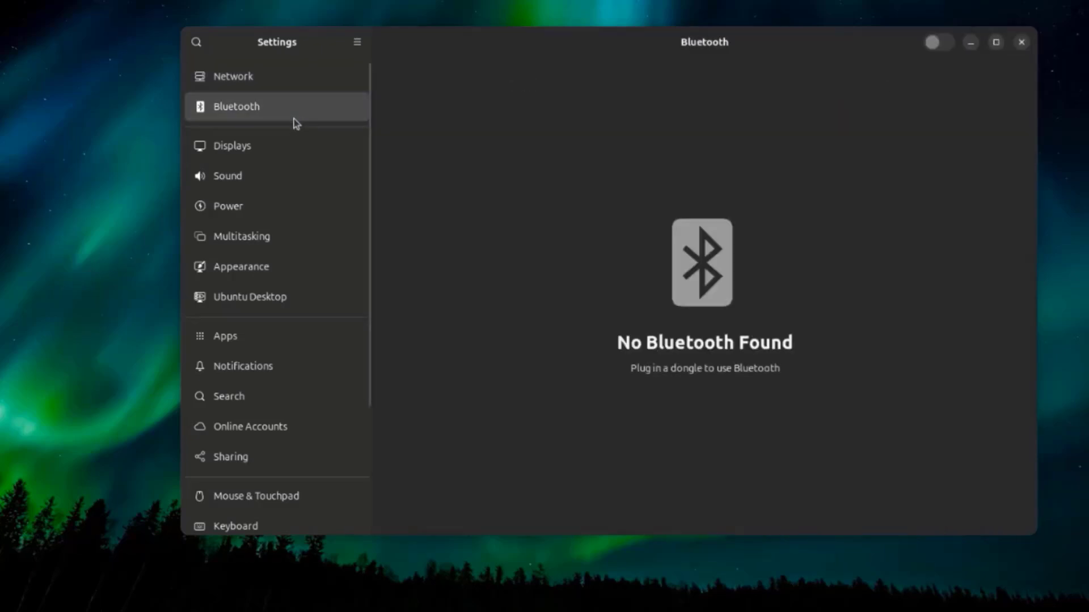
left_click(276, 155)
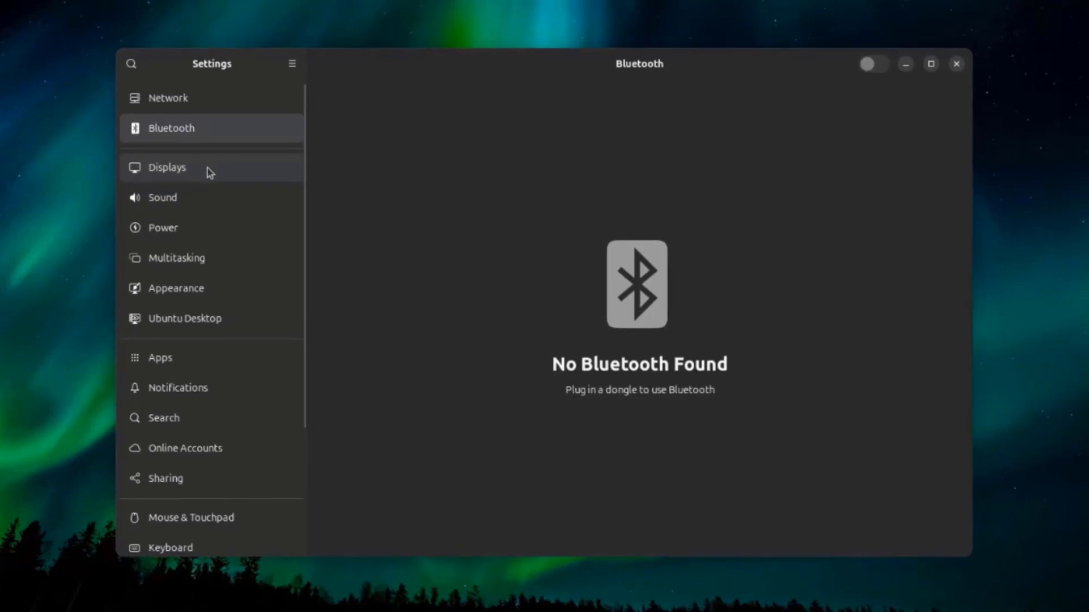
left_click(206, 168)
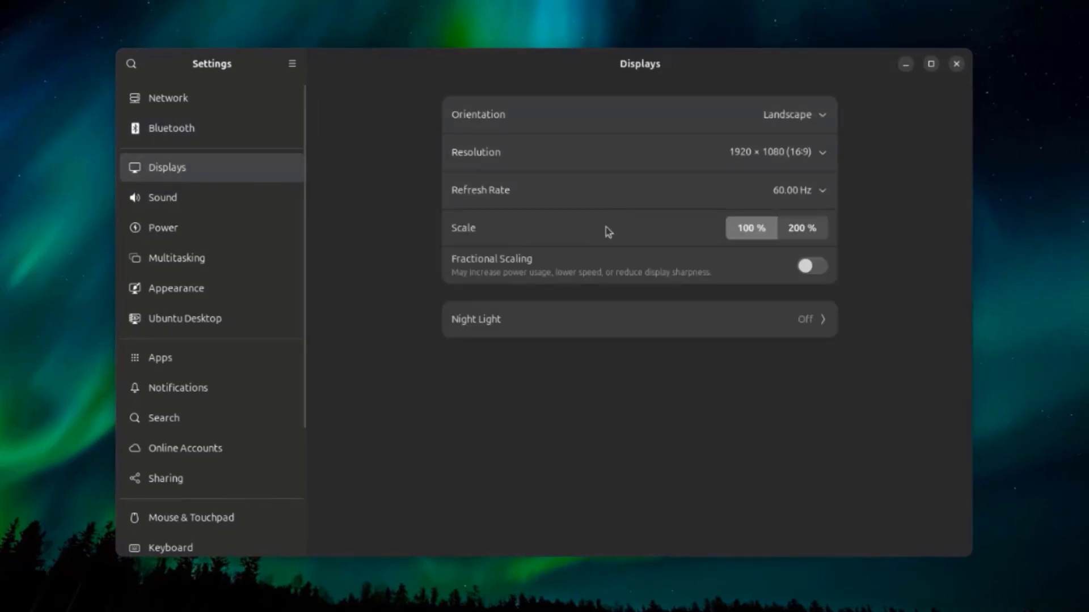
left_click(207, 199)
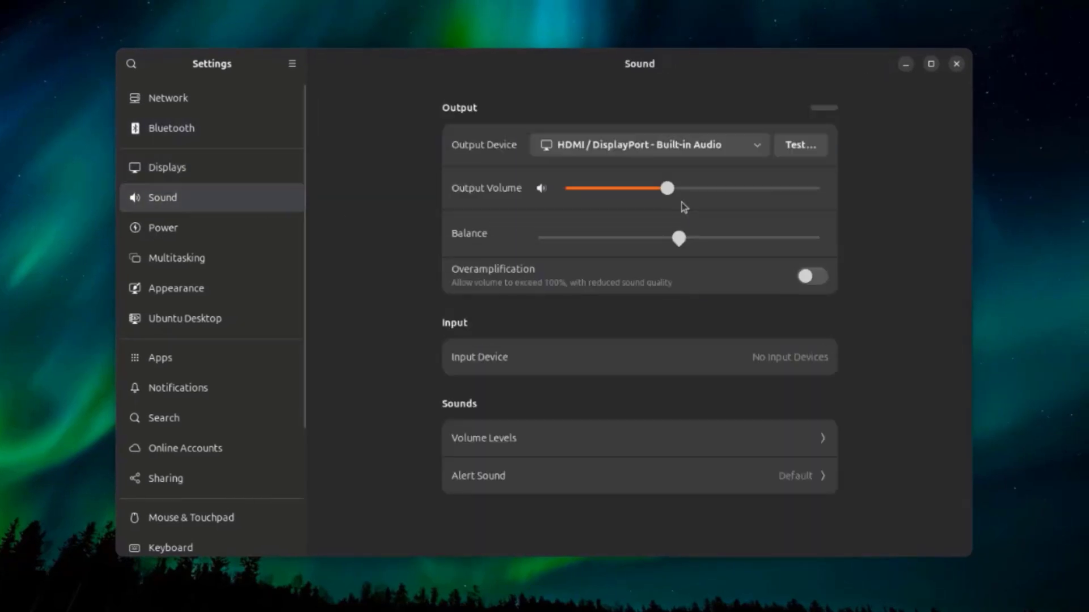
left_click(217, 233)
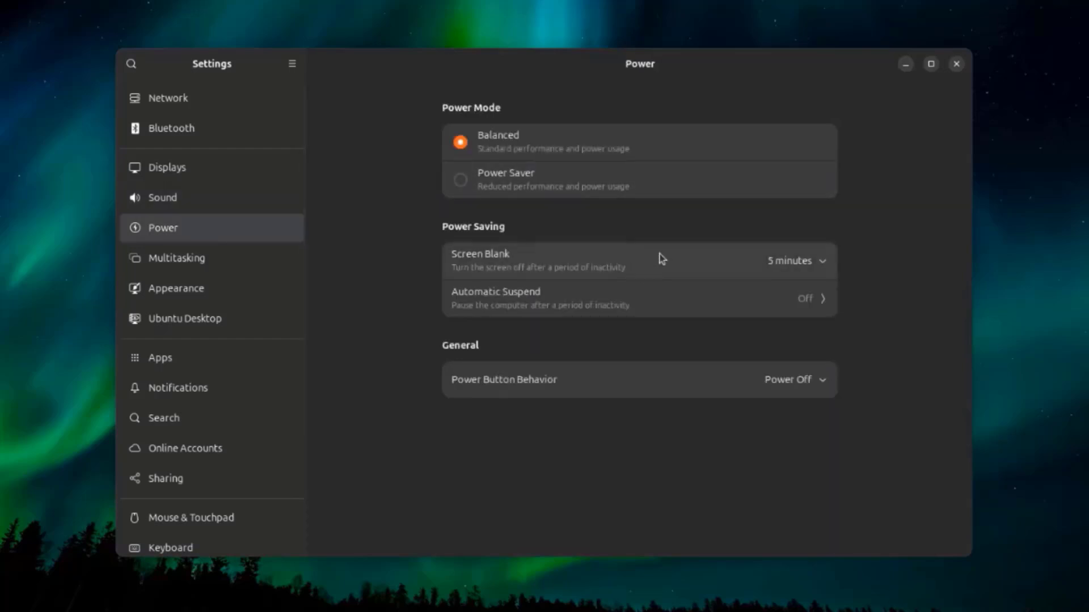
left_click(235, 268)
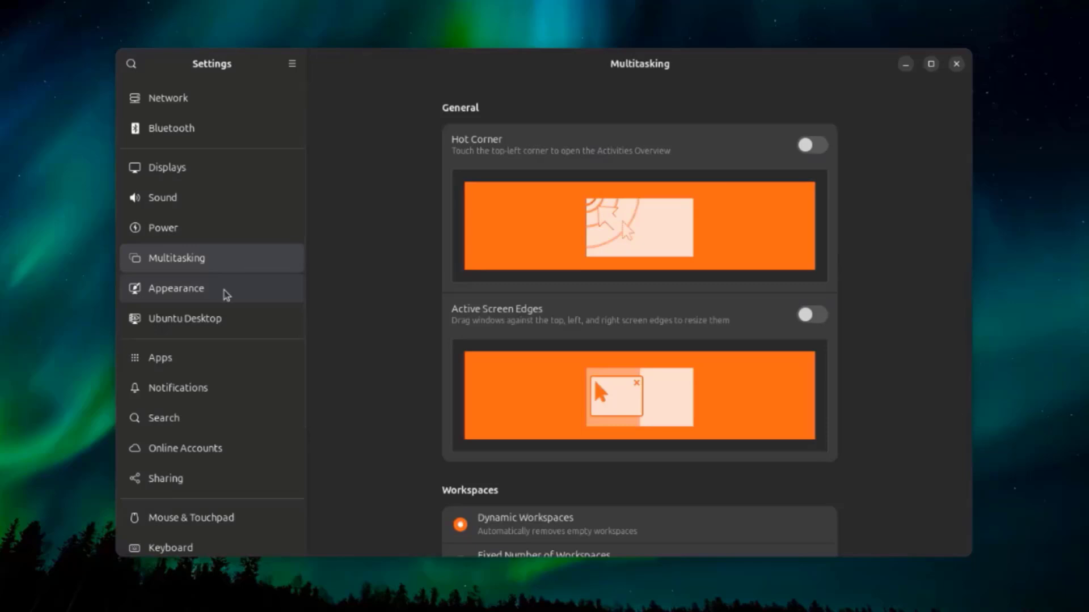
left_click(227, 295)
- Review the Ubuntu Desktop settings and set the position of new desktop icons to Top Left
key("Down")
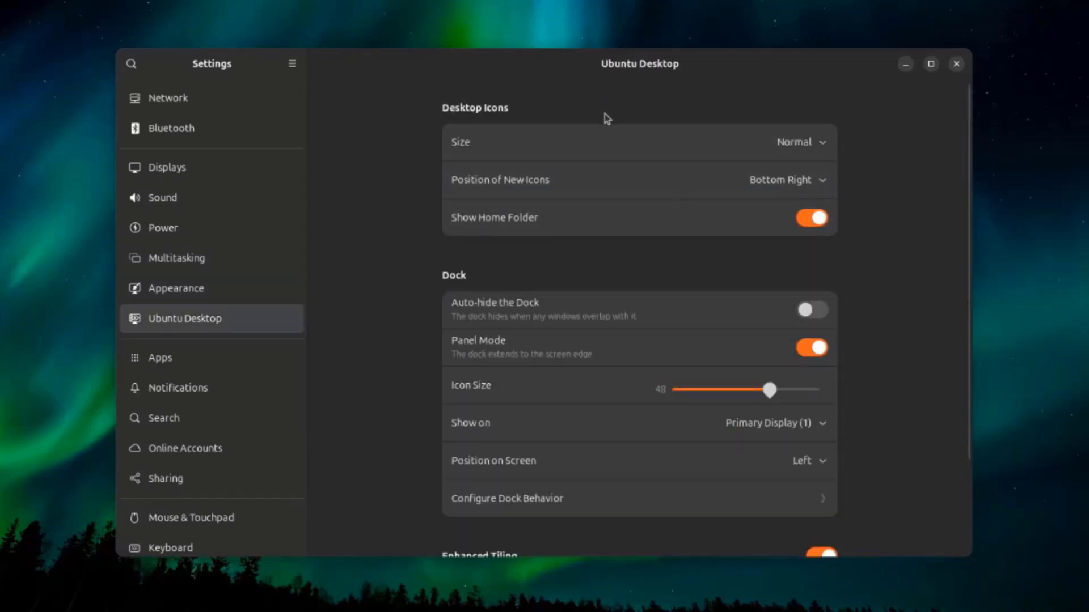
scroll(609, 206, "down", 2)
scroll(607, 214, "up", 2)
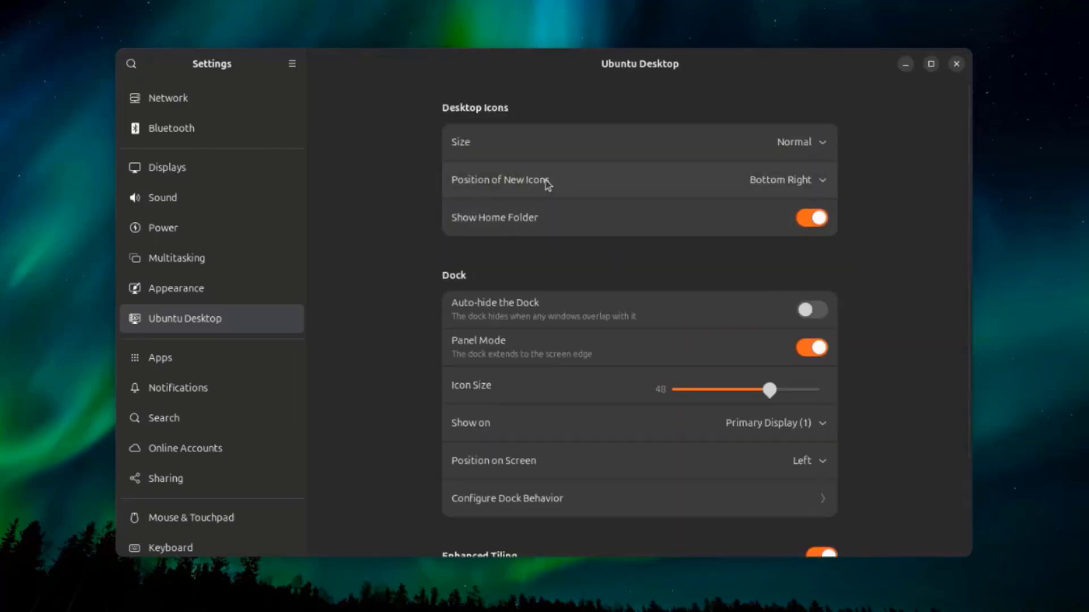
left_click(821, 182)
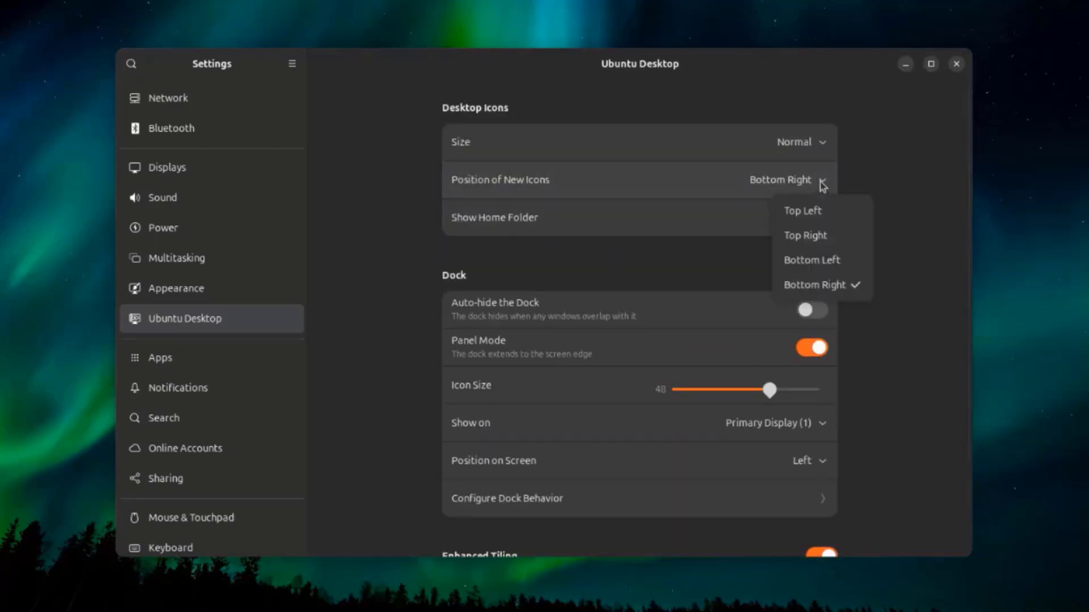
left_click(821, 212)
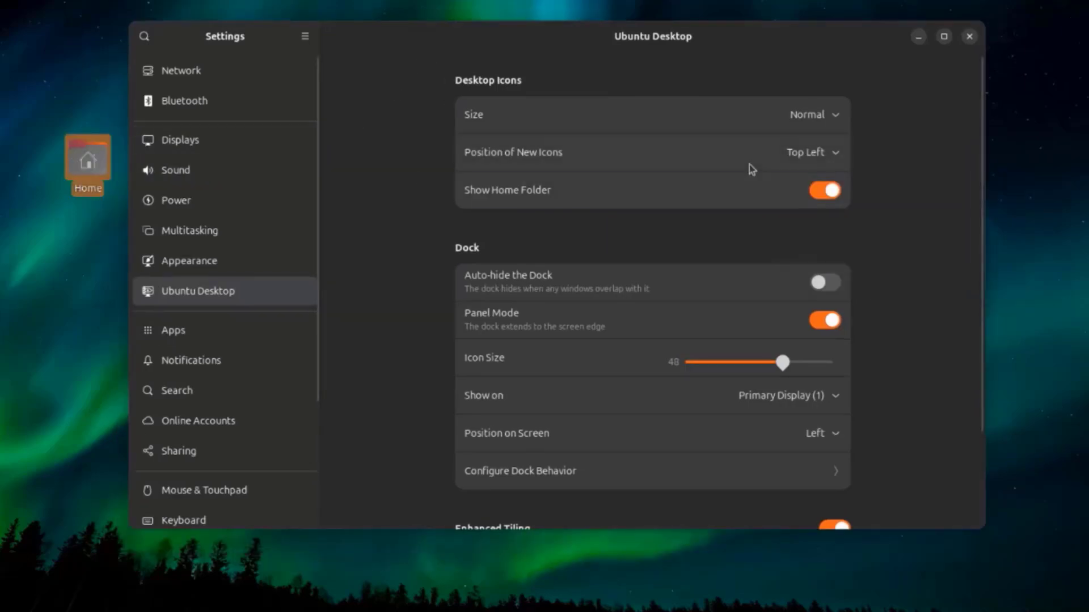
- Try out the Show Home Folder, Auto-hide the Dock and Panel Mode switches, returning each to its original state
left_click(819, 197)
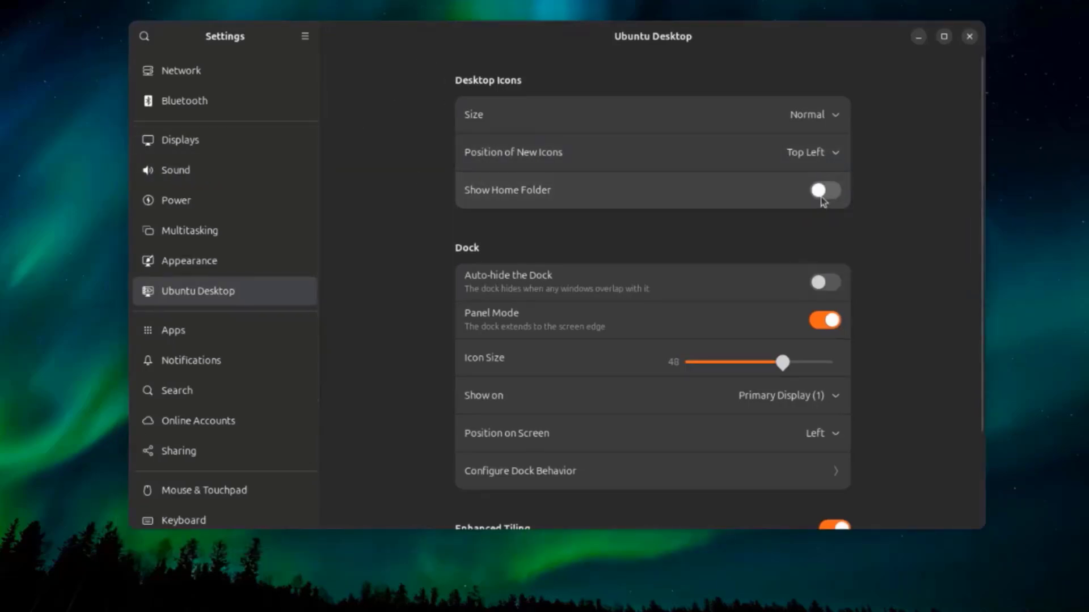
left_click(829, 192)
scroll(684, 280, "down", 2)
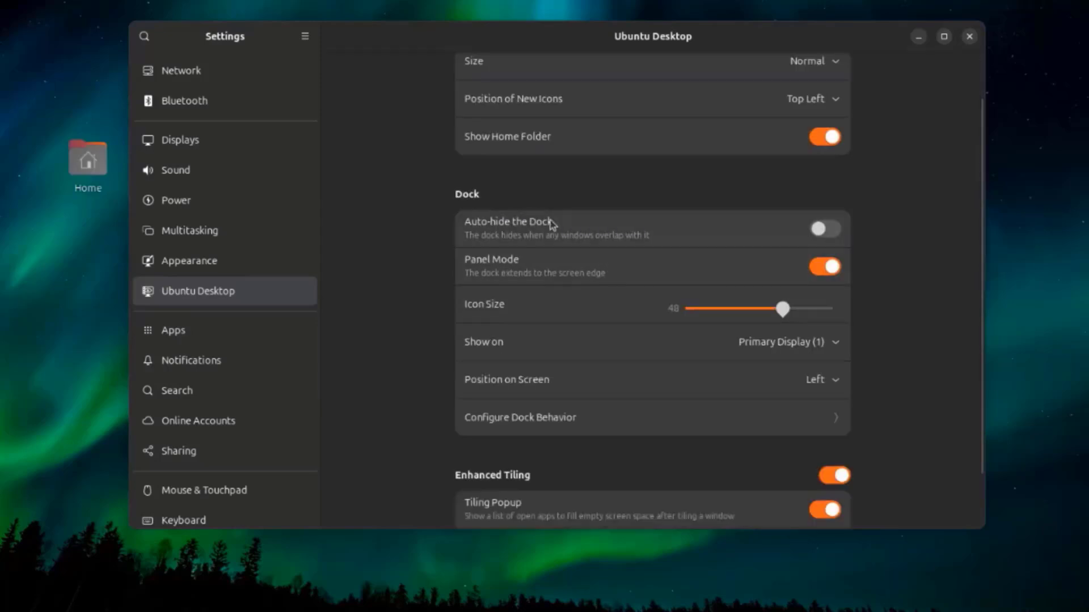
left_click(824, 231)
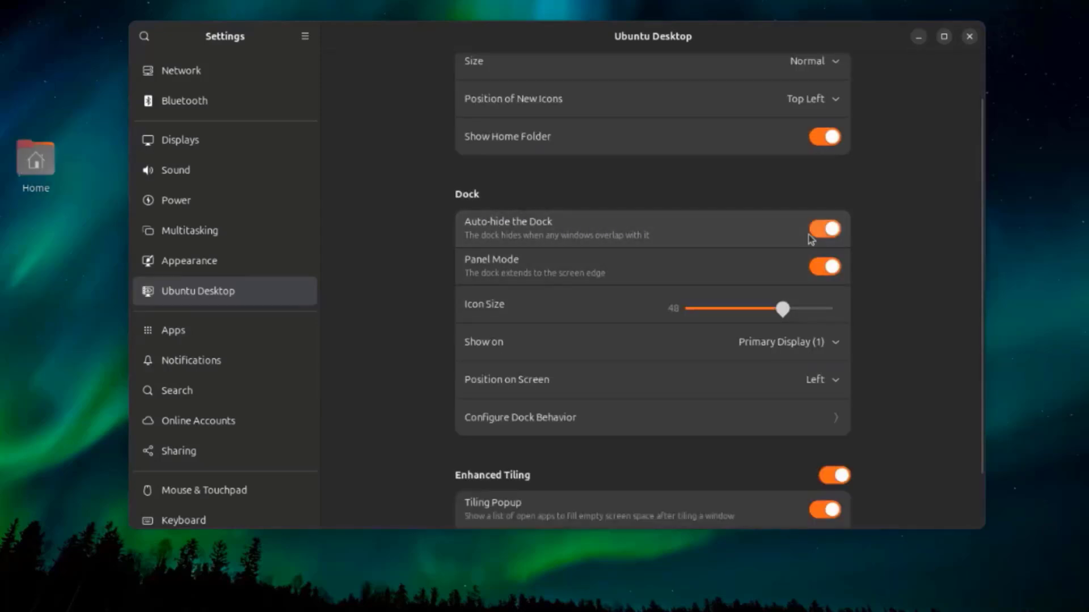
left_click(816, 232)
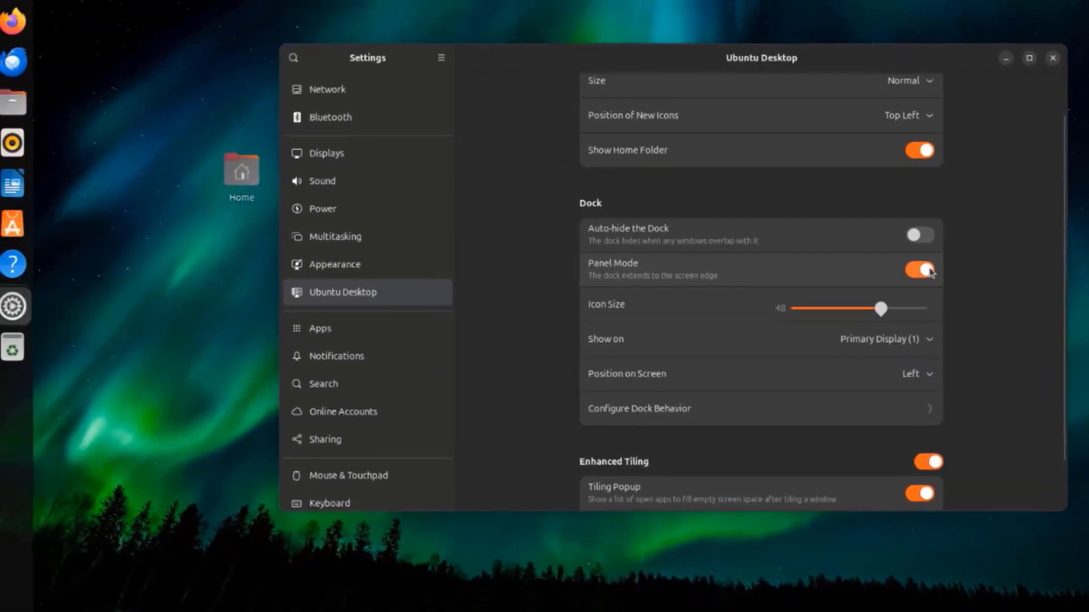
left_click(921, 271)
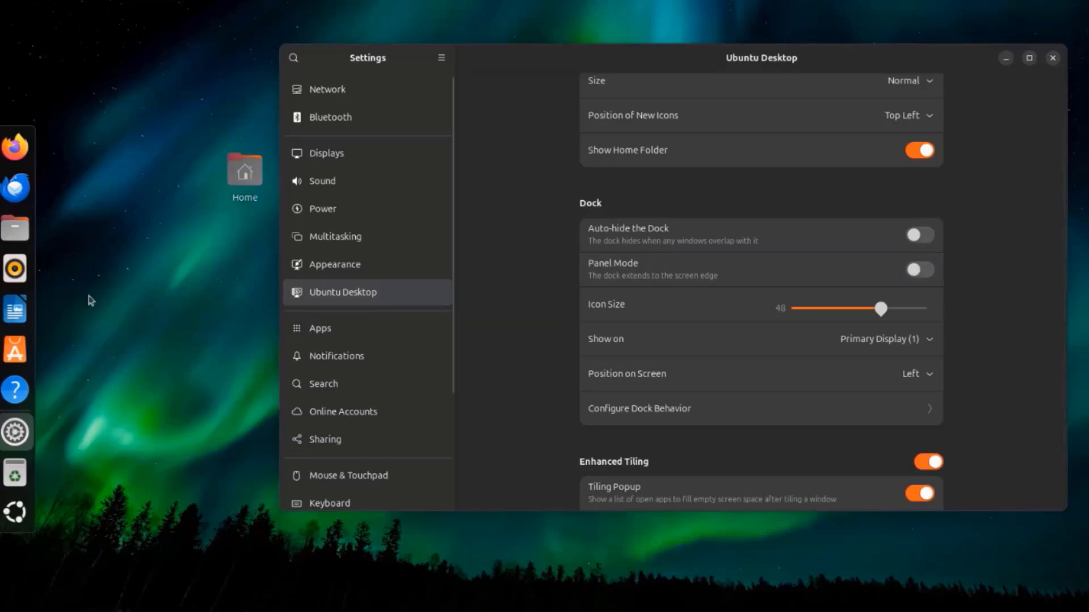
left_click(920, 270)
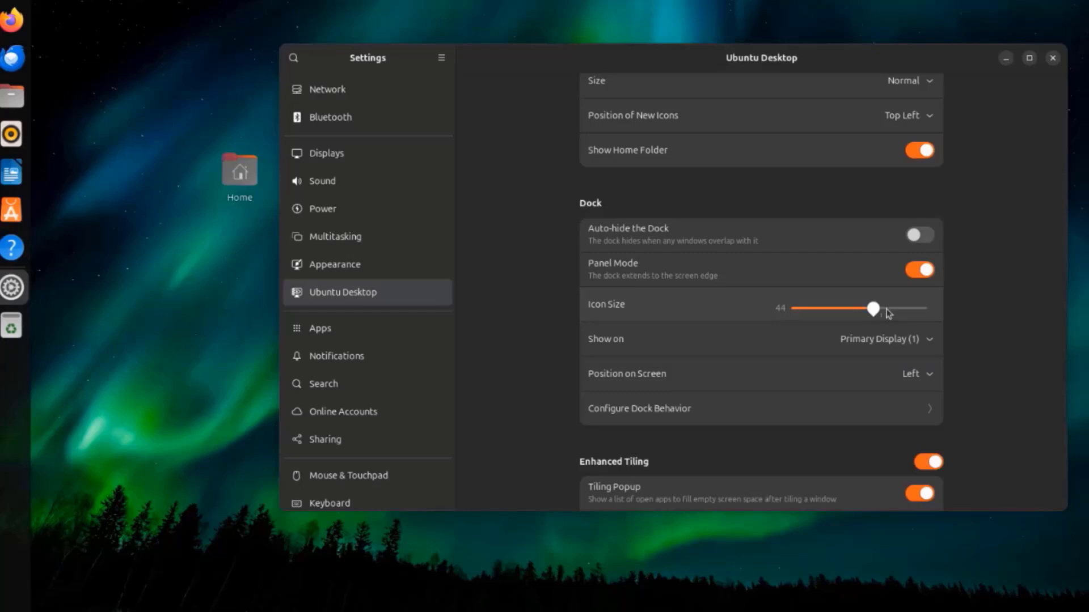
- Set the dock's icon size to 56 and its position on screen to Bottom
left_click_drag(886, 309, 905, 309)
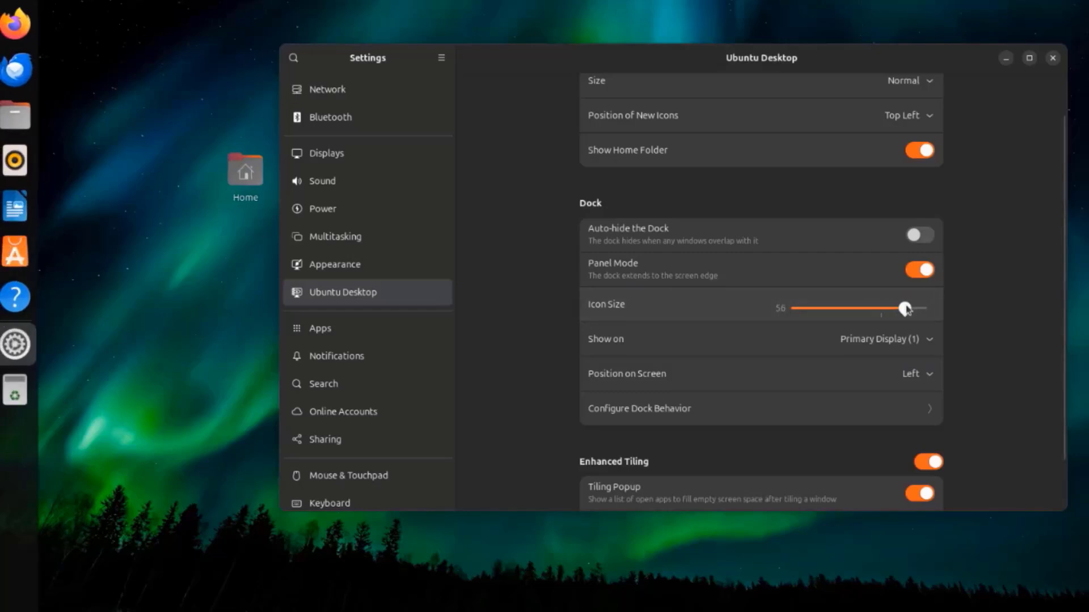
scroll(907, 323, "down", 1)
left_click(911, 326)
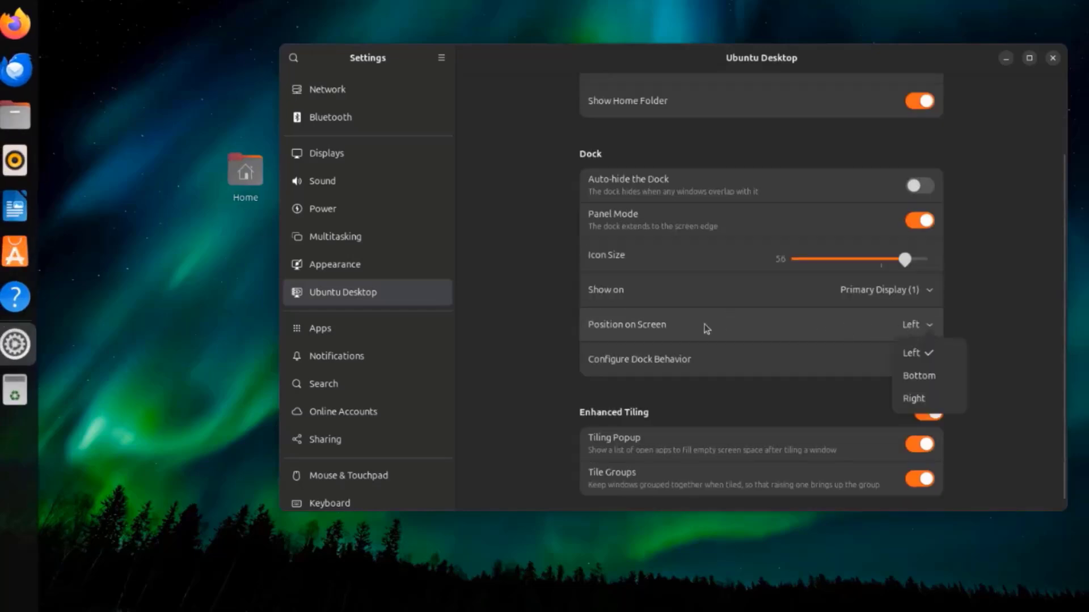
left_click(919, 376)
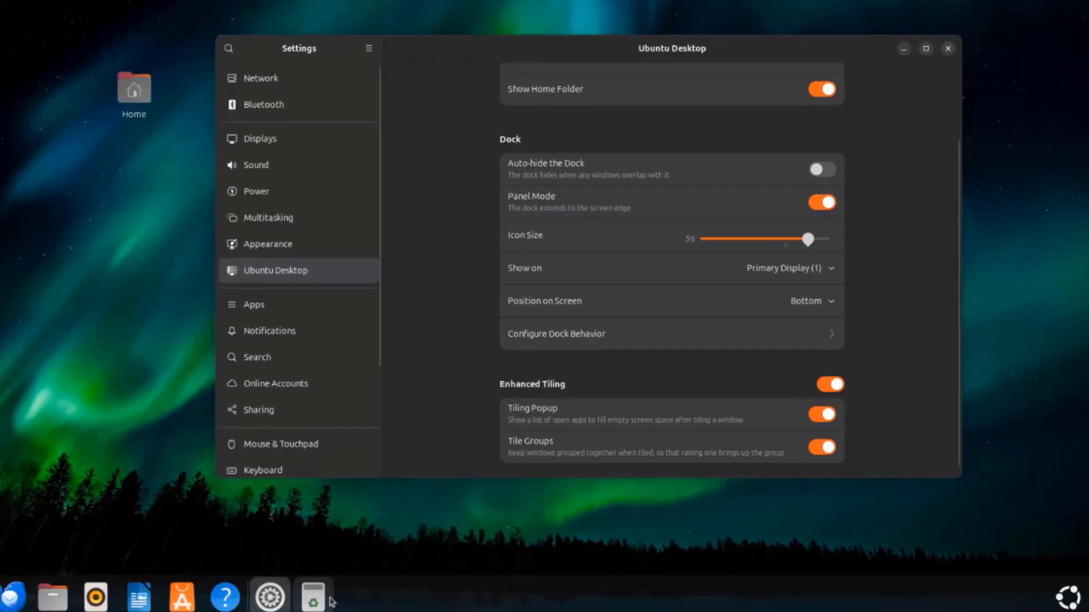
- Try the dock's Right screen position and return it to Bottom
left_click(787, 308)
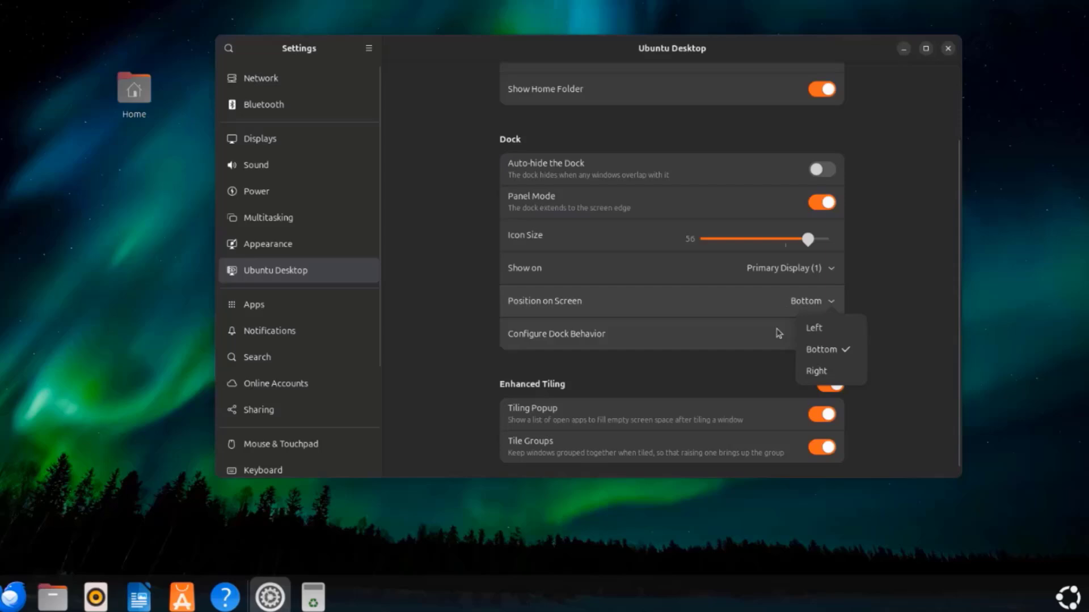
left_click(799, 372)
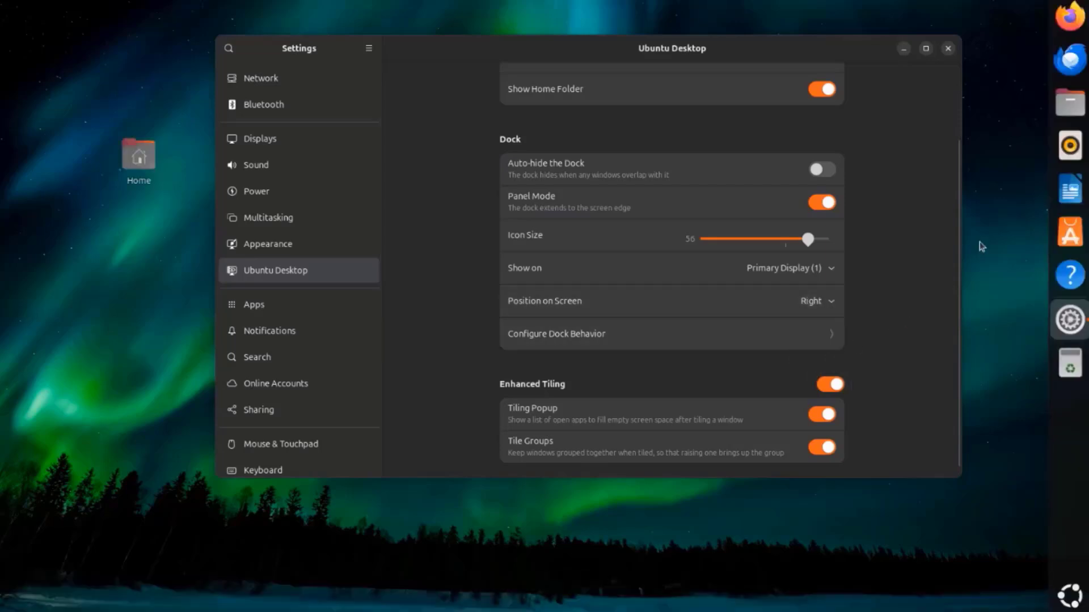
left_click(822, 309)
left_click(822, 349)
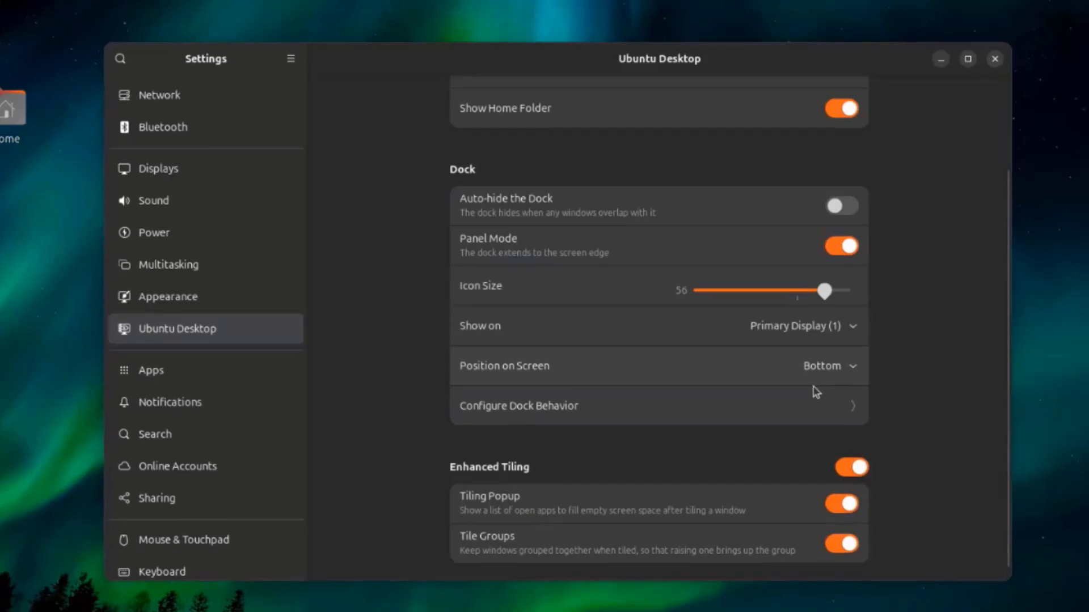
- Examine the dock behavior options for volumes, devices and trash, leaving them as they are
scroll(777, 392, "down", 1)
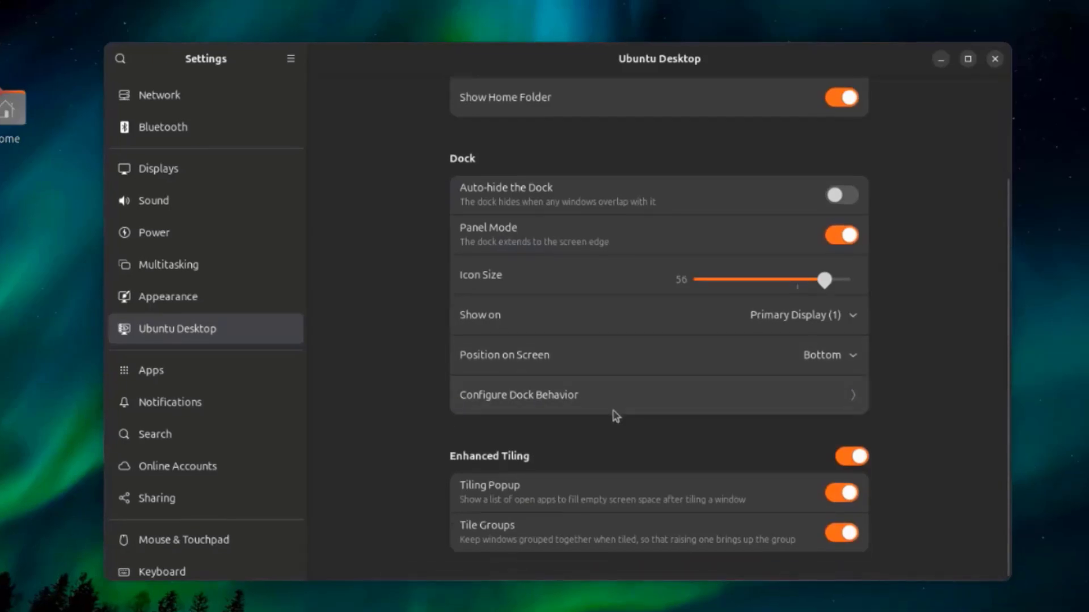
left_click(641, 399)
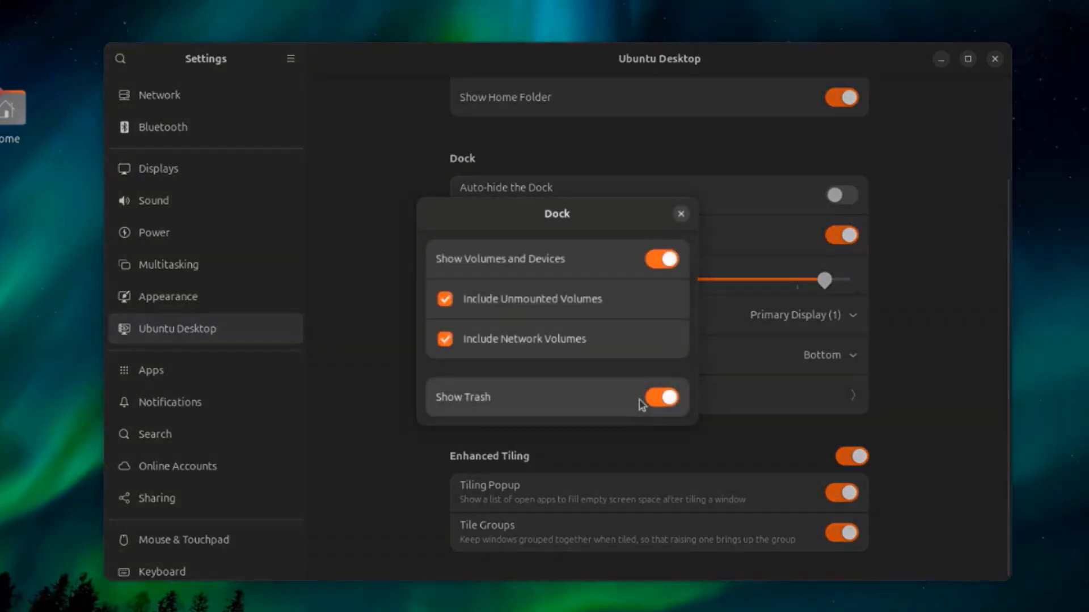
key("Escape")
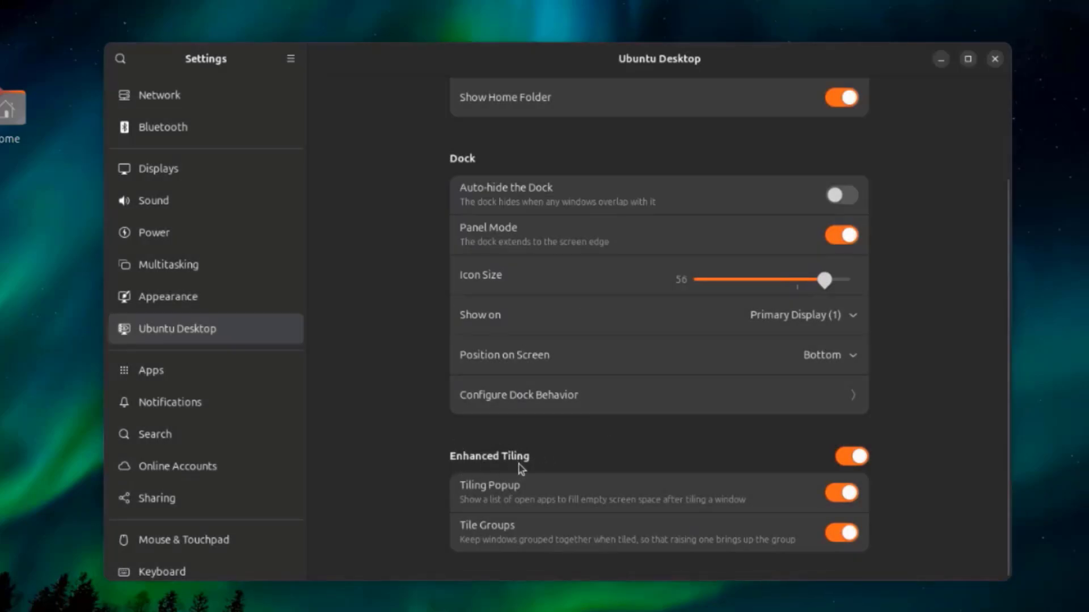
- Try turning Enhanced Tiling, Tiling Popup and Tile Groups off, switching each back on
left_click(856, 457)
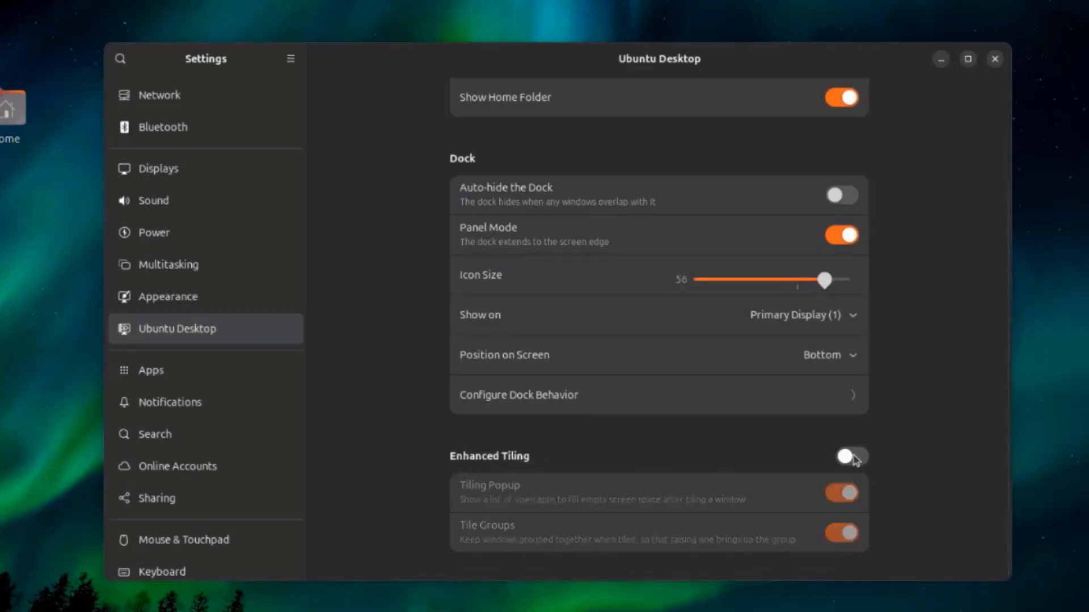
left_click(853, 457)
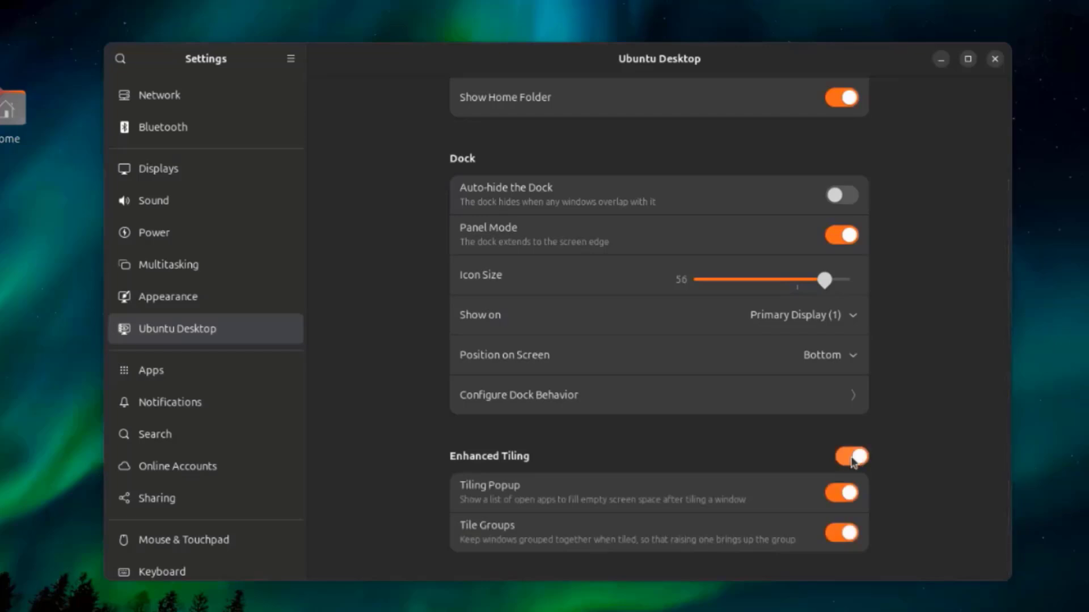
left_click(847, 493)
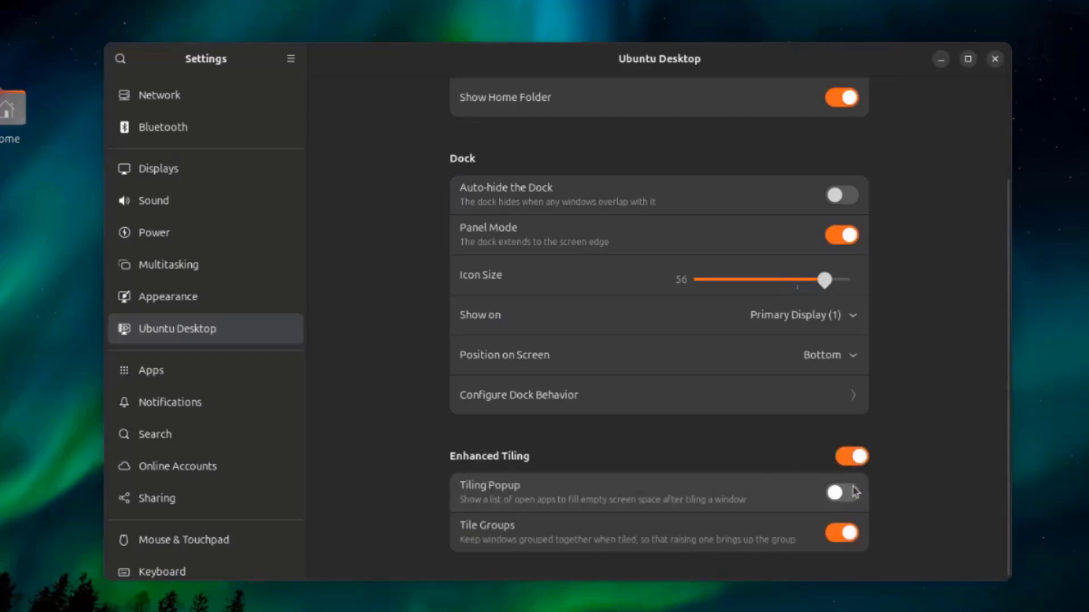
left_click(839, 494)
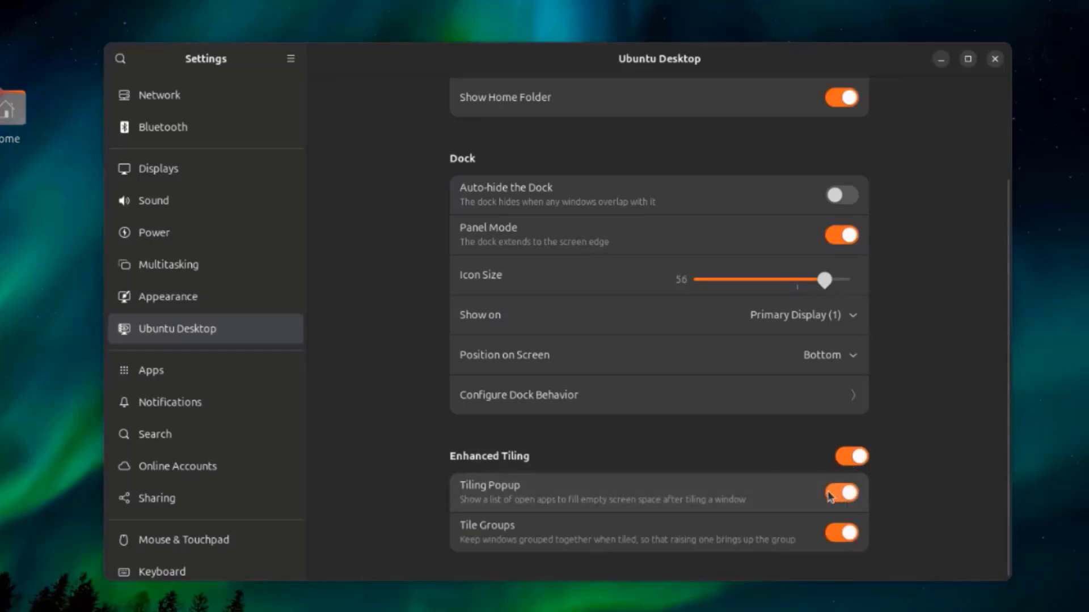
left_click(840, 534)
left_click(844, 534)
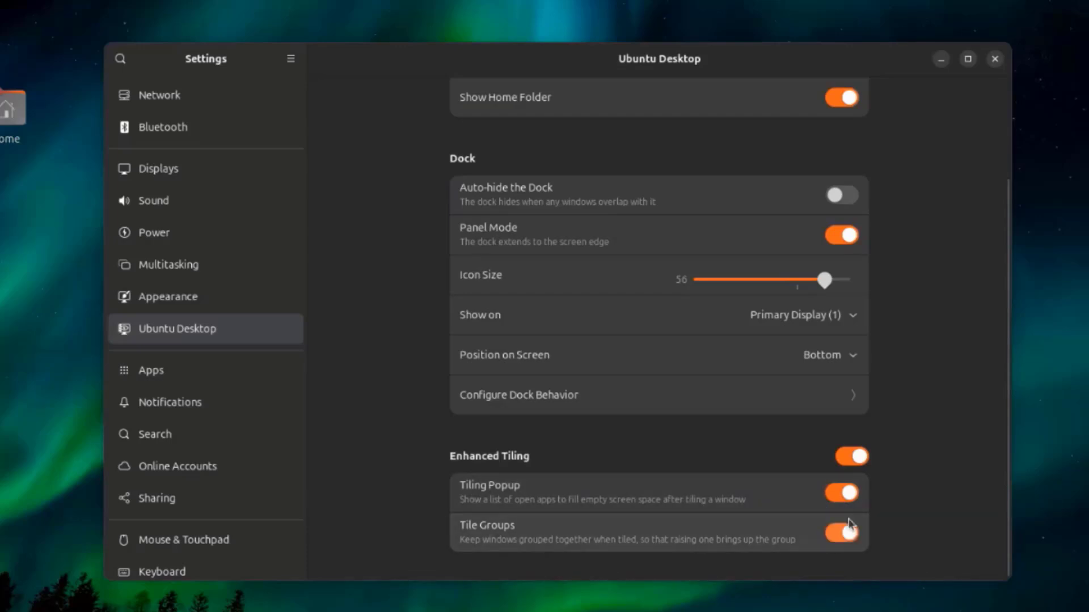
- Open the Default Apps options in the Apps settings and examine the assigned applications
left_click(173, 381)
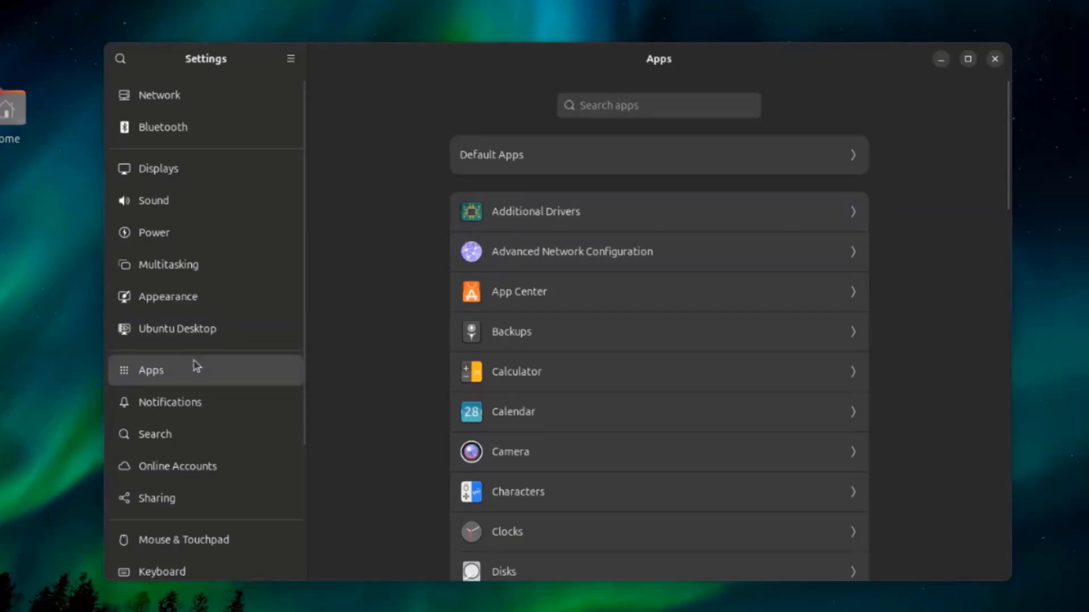
left_click(624, 165)
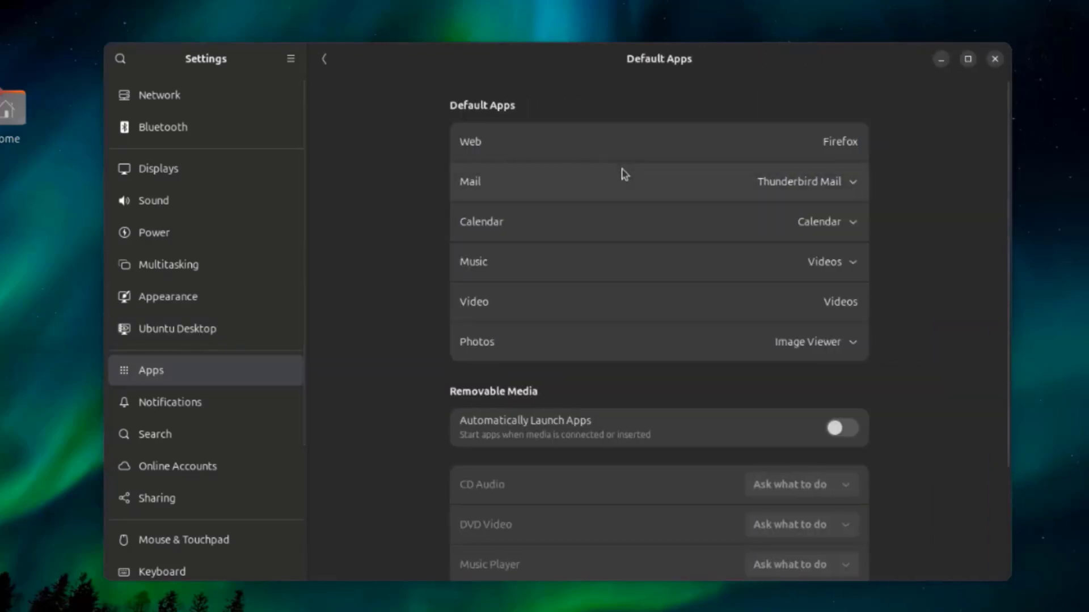
- Check the Mail choices in Default Apps, choose Shotwell Photo Viewer for Photos and return to the app list
left_click(840, 187)
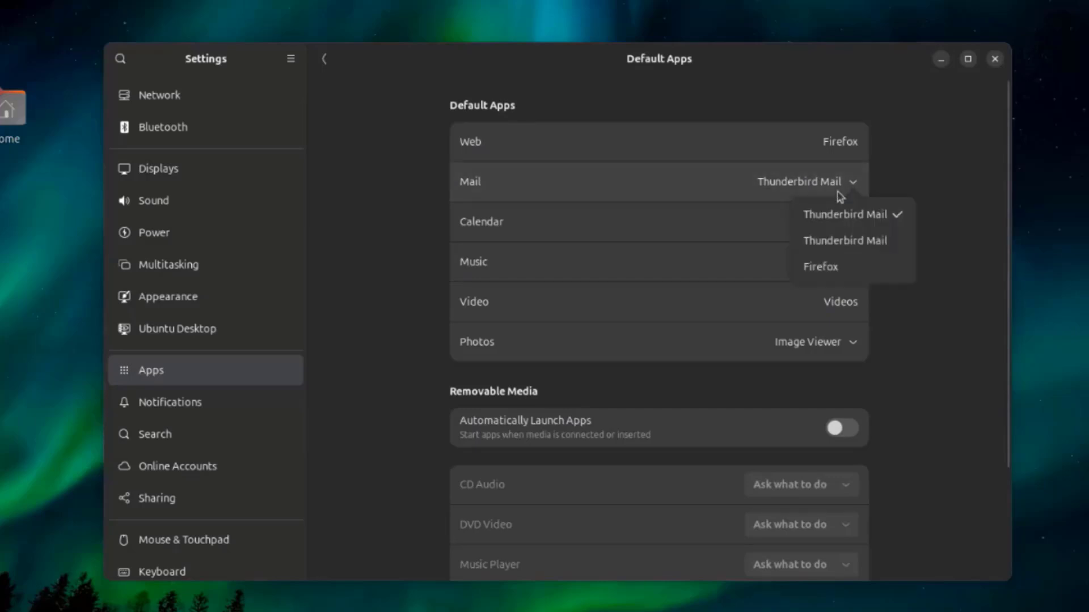
left_click(843, 185)
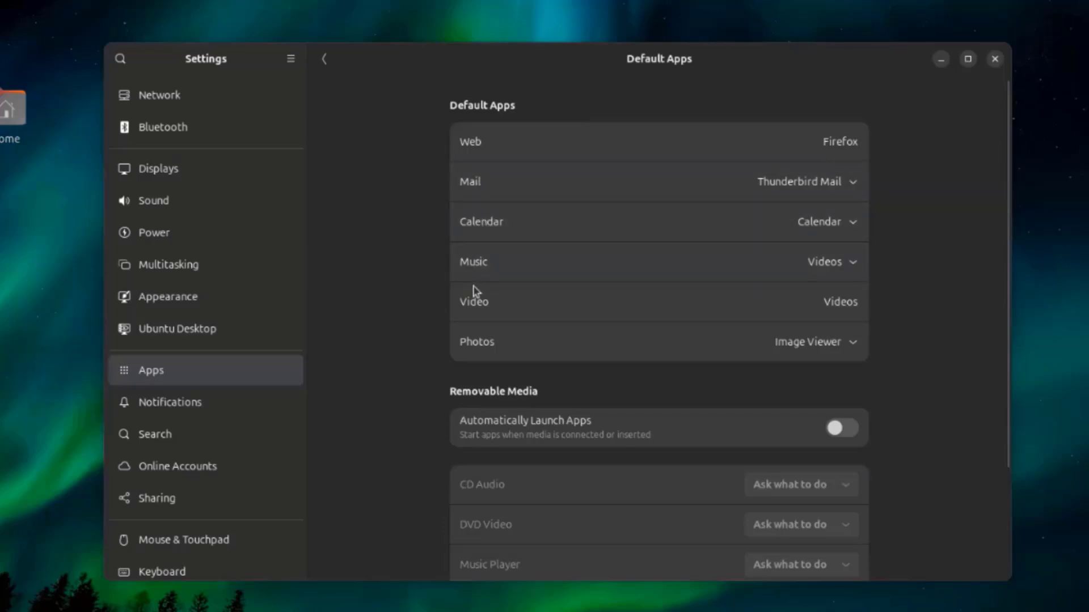
left_click(806, 335)
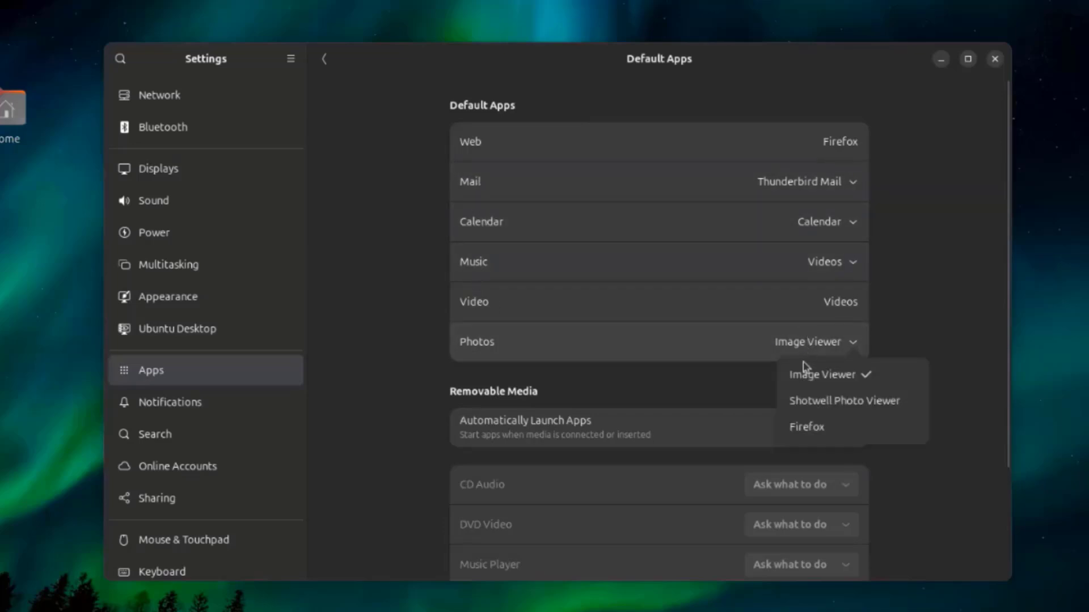
left_click(807, 403)
left_click(324, 58)
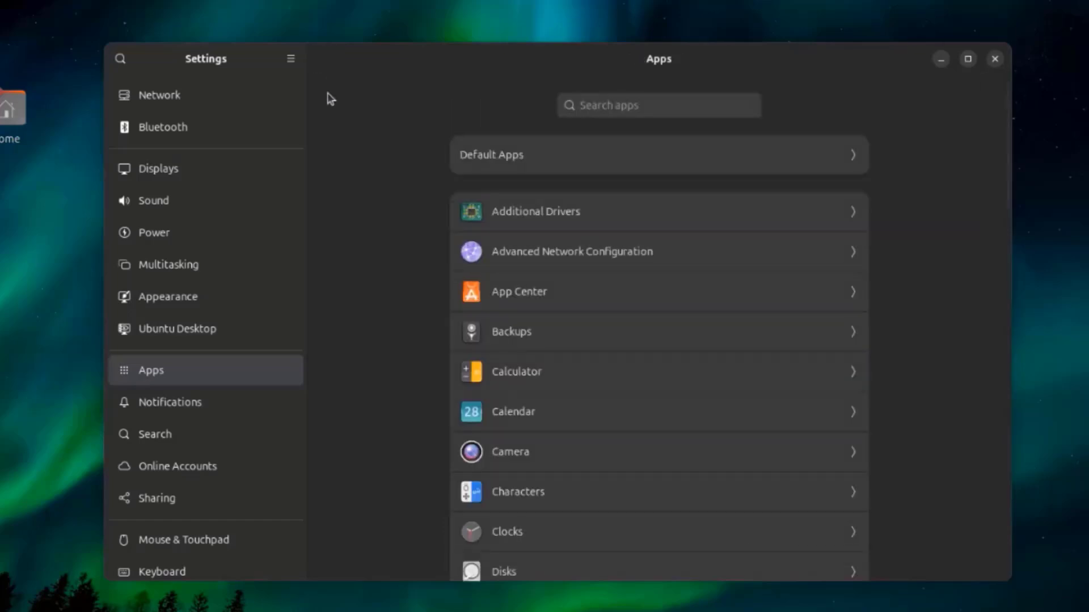
- Open the Disk Usage Analyzer entry in the Apps settings and toggle its Notifications permission
scroll(652, 271, "down", 3)
scroll(653, 273, "down", 2)
scroll(654, 273, "down", 10)
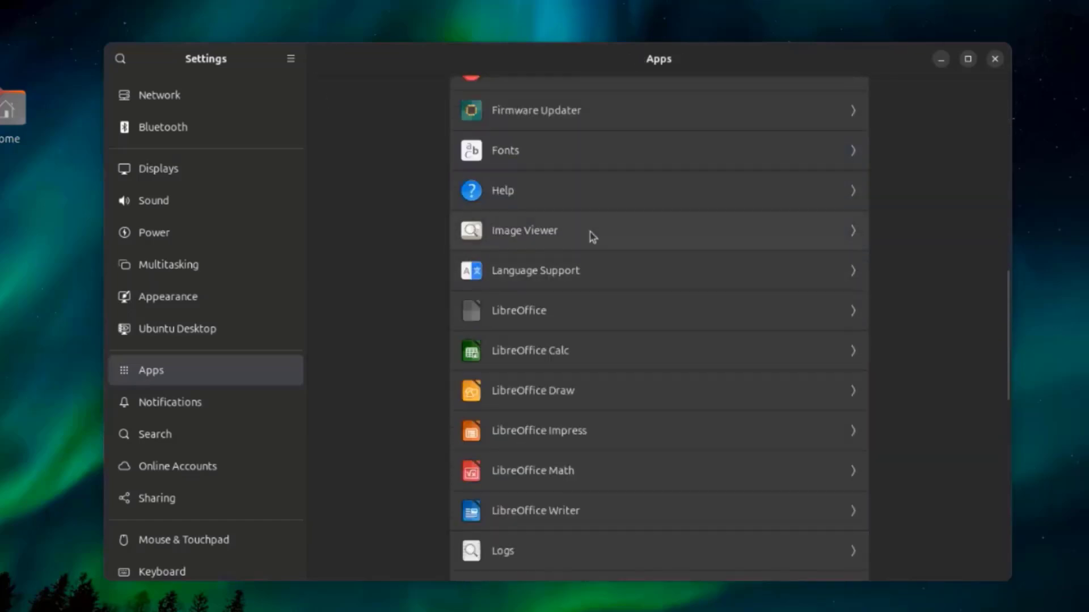
scroll(548, 211, "up", 5)
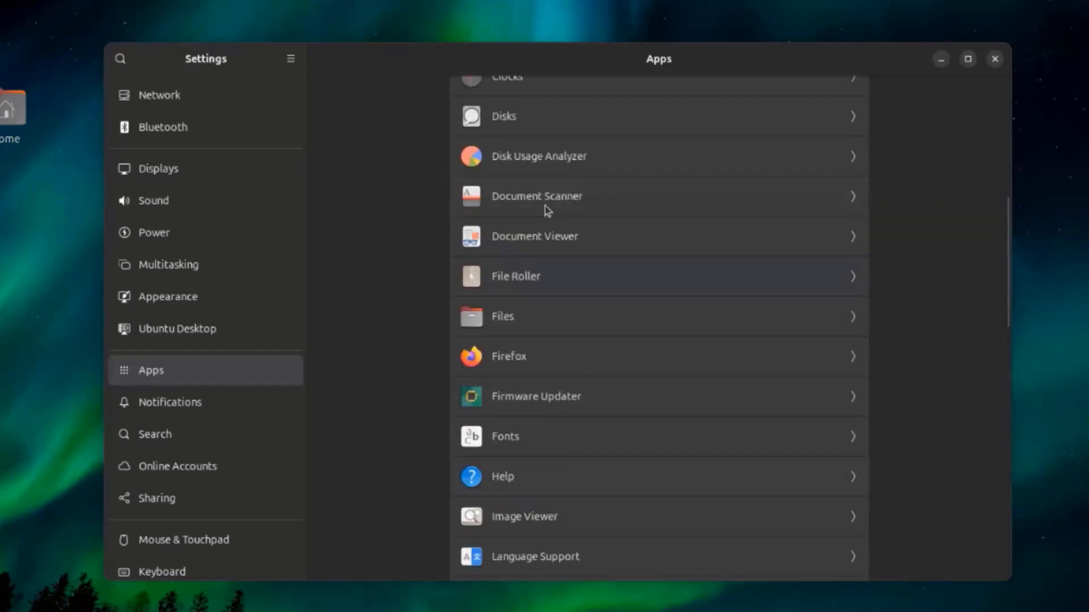
left_click(555, 164)
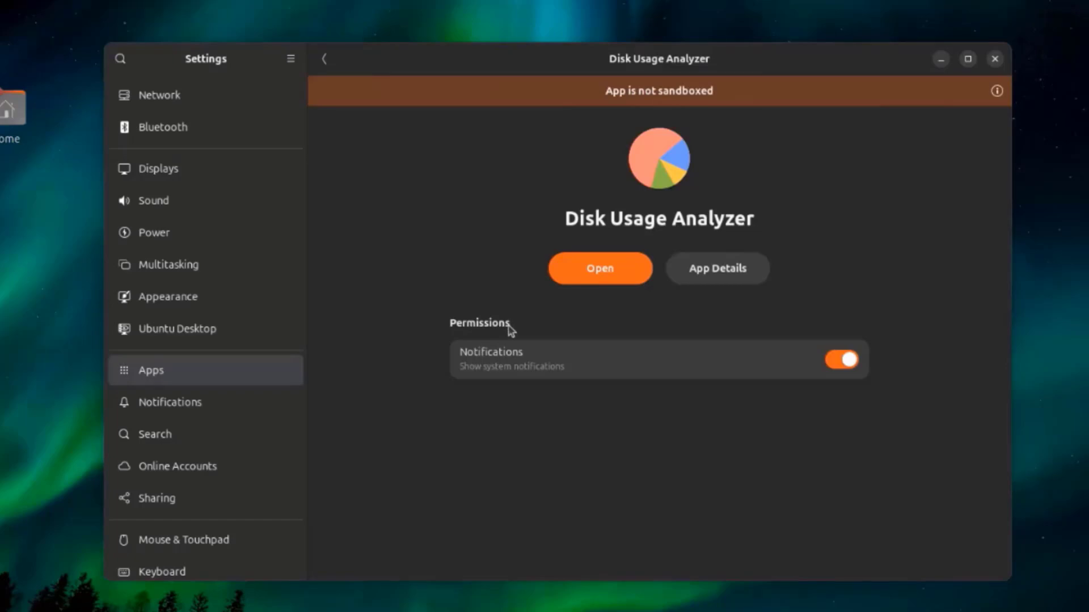
left_click(834, 366)
scroll(599, 330, "down", 10)
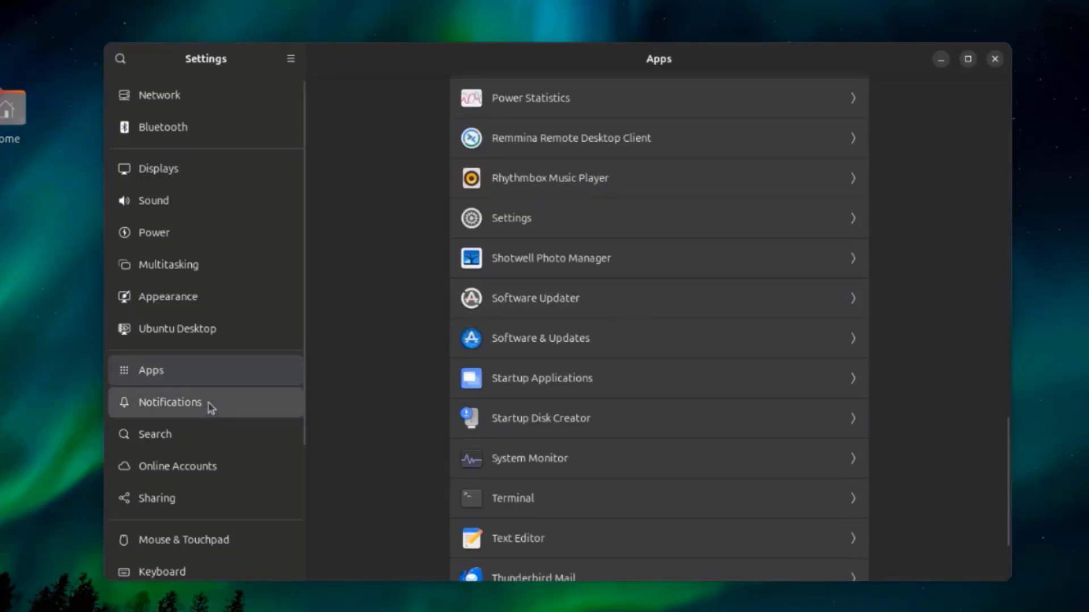
- Examine the notification options for Backups and Files in the Notifications settings, leaving them as they are
left_click(211, 407)
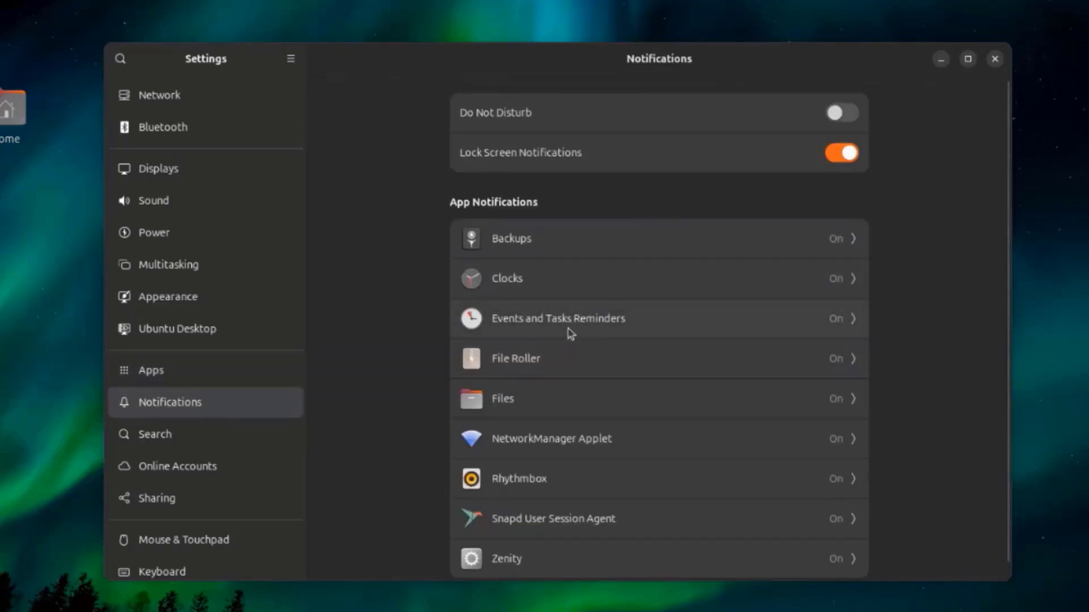
left_click(741, 235)
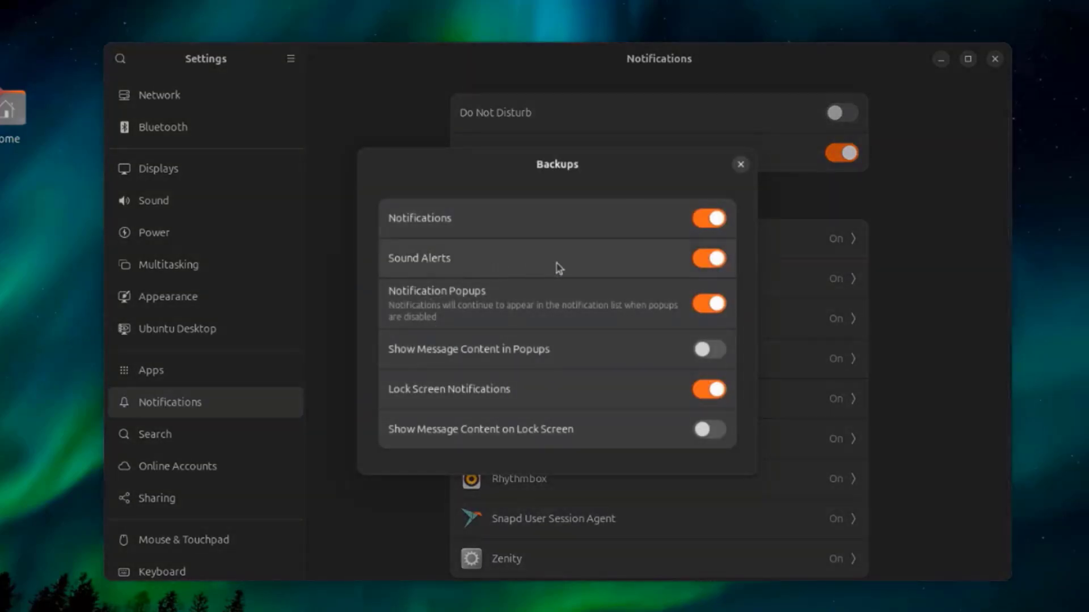
left_click(741, 167)
left_click(741, 166)
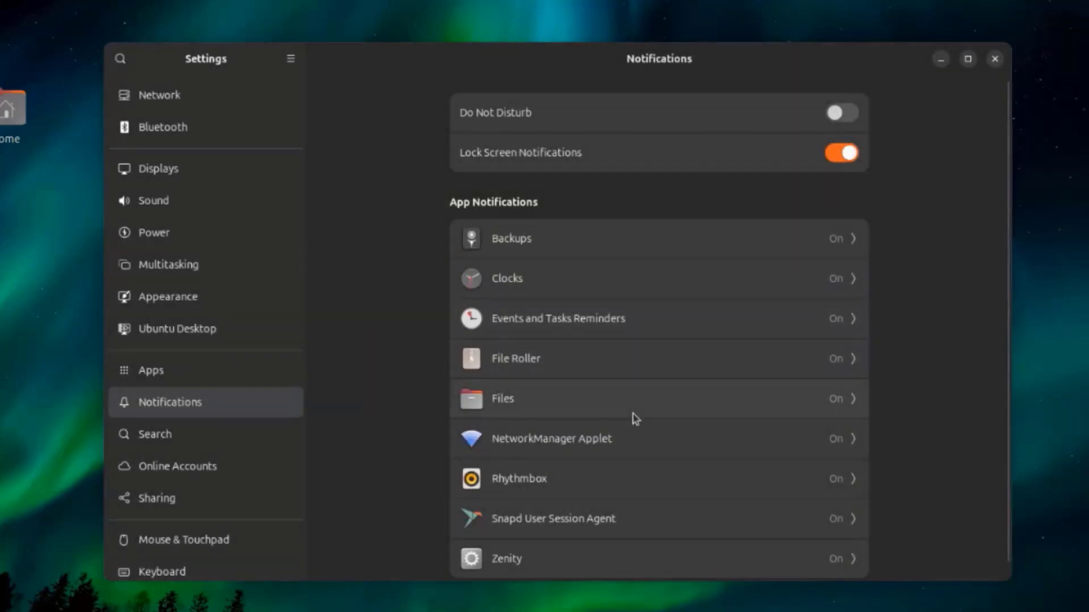
left_click(663, 398)
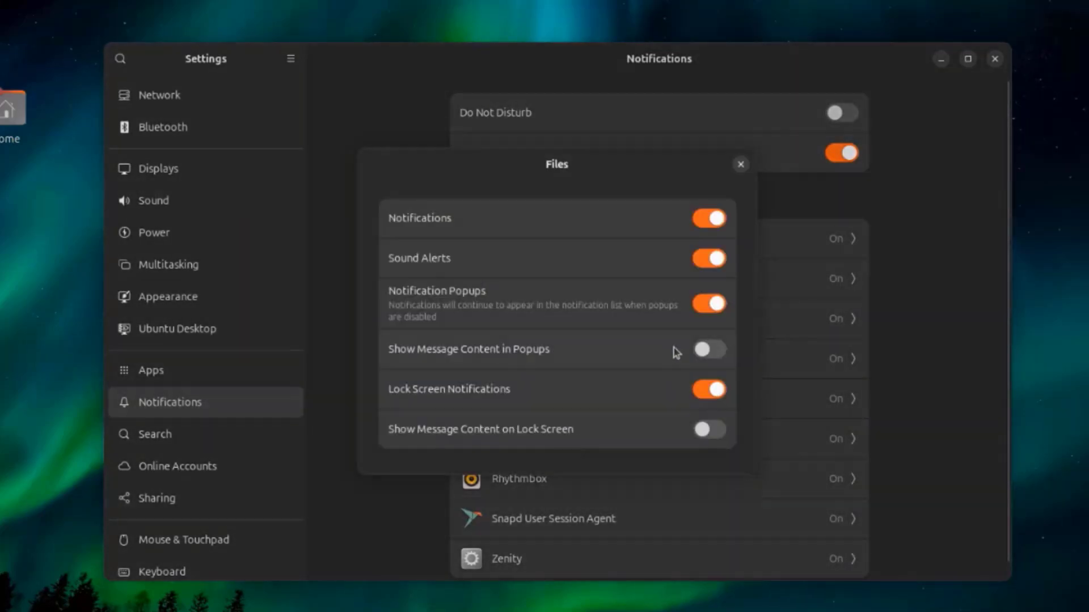
left_click(742, 167)
scroll(598, 251, "down", 1)
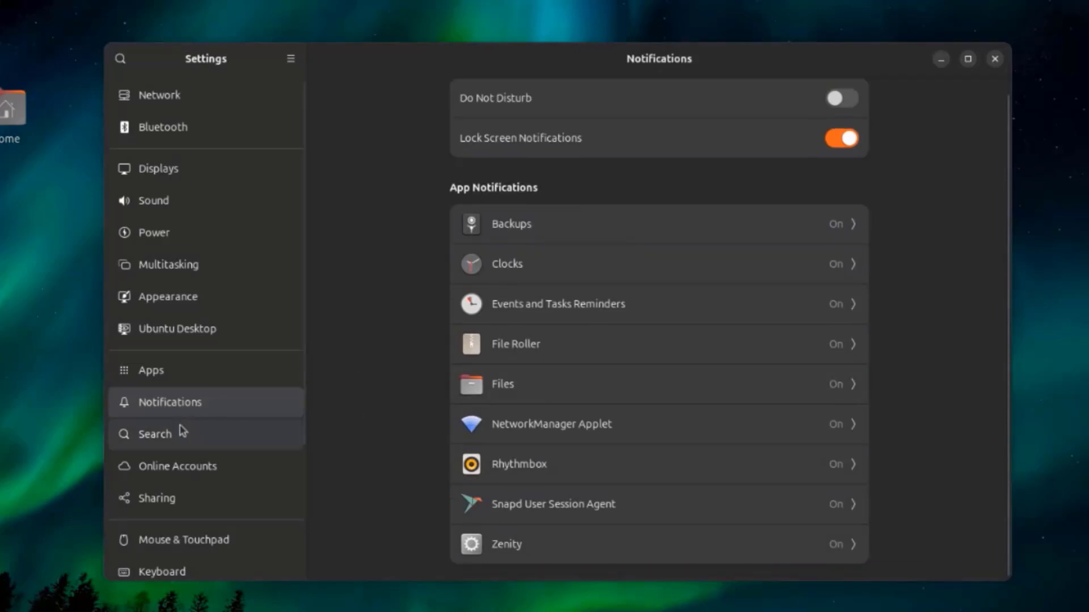
- Open Search Locations in the Search settings and examine the default and custom locations
left_click(181, 432)
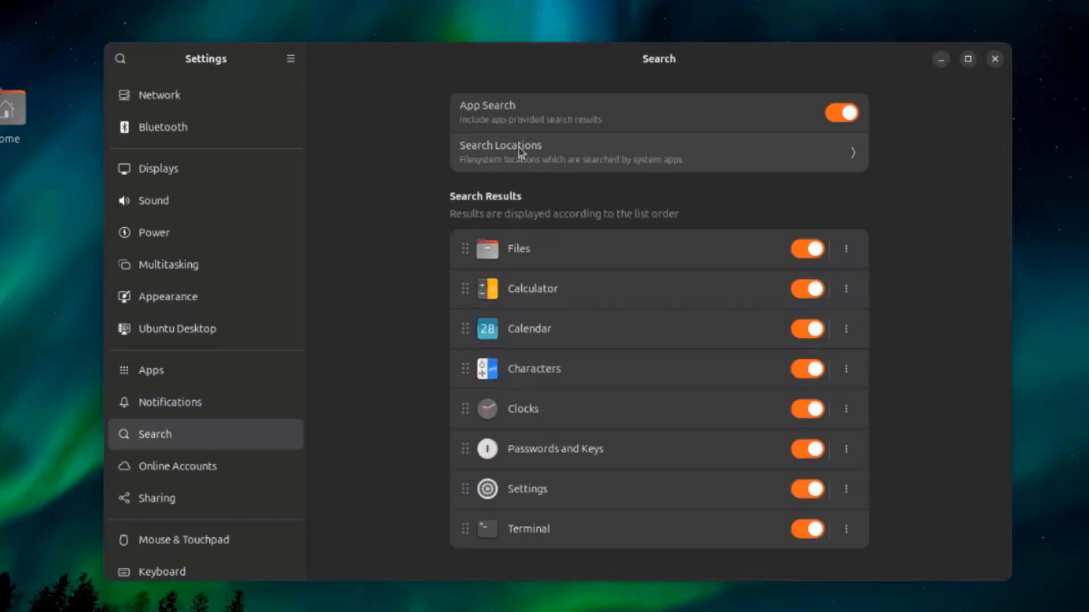
left_click(546, 155)
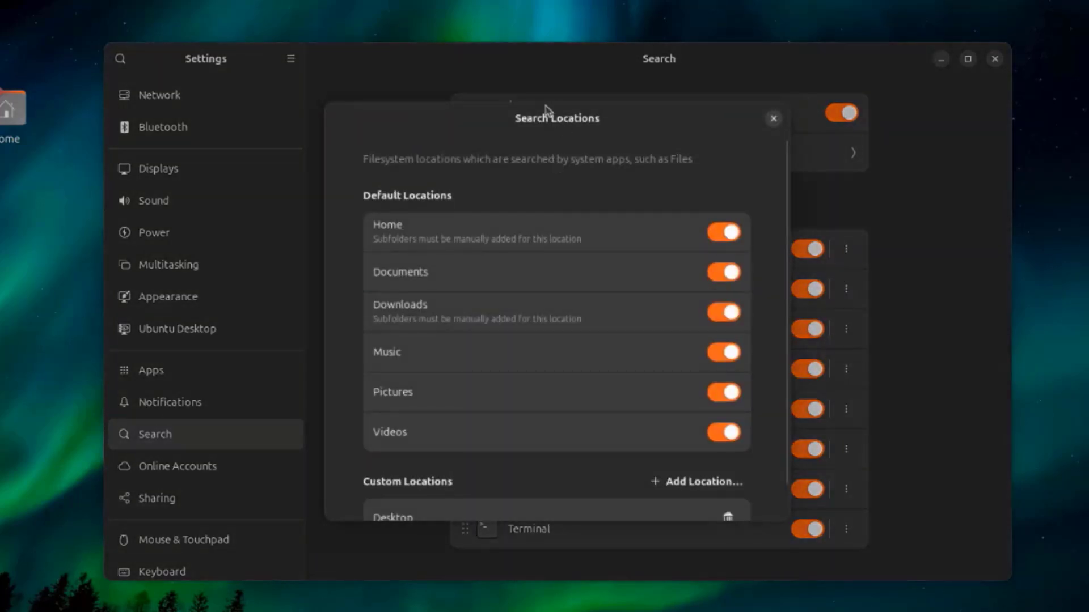
left_click_drag(504, 124, 550, 99)
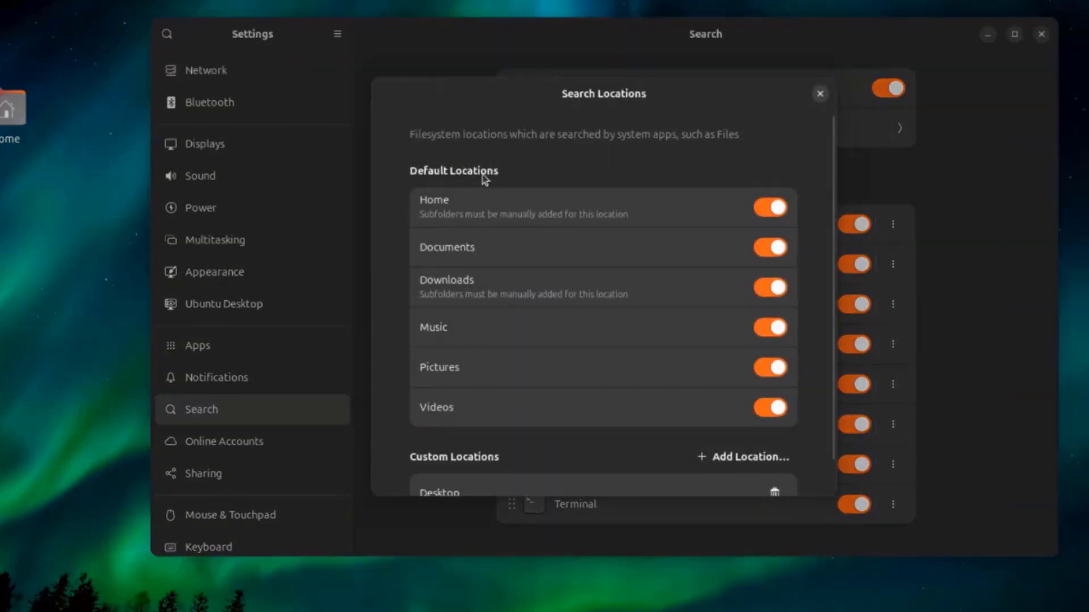
scroll(573, 428, "down", 2)
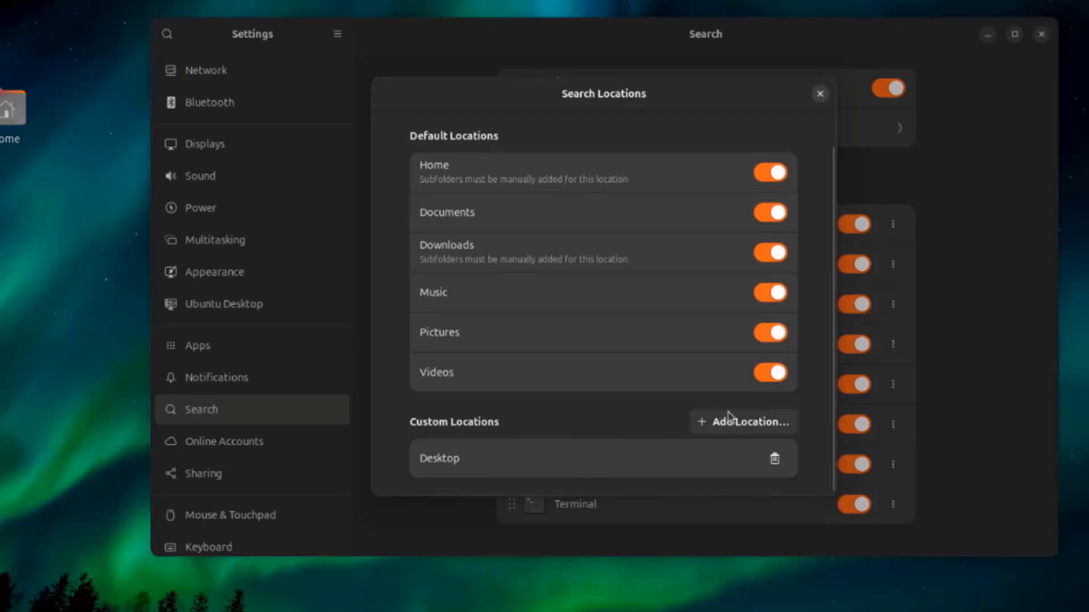
- Browse Home, Documents, Downloads, Pictures and Videos as possible custom search locations, then cancel without adding one and close Search Locations
left_click(733, 422)
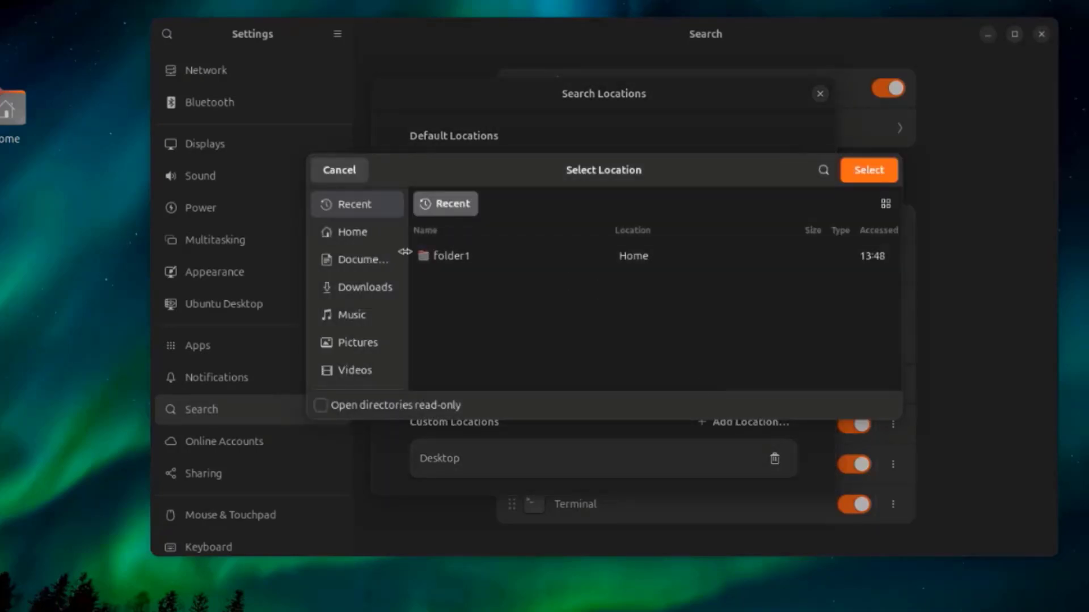
left_click(346, 236)
left_click(359, 260)
left_click(354, 288)
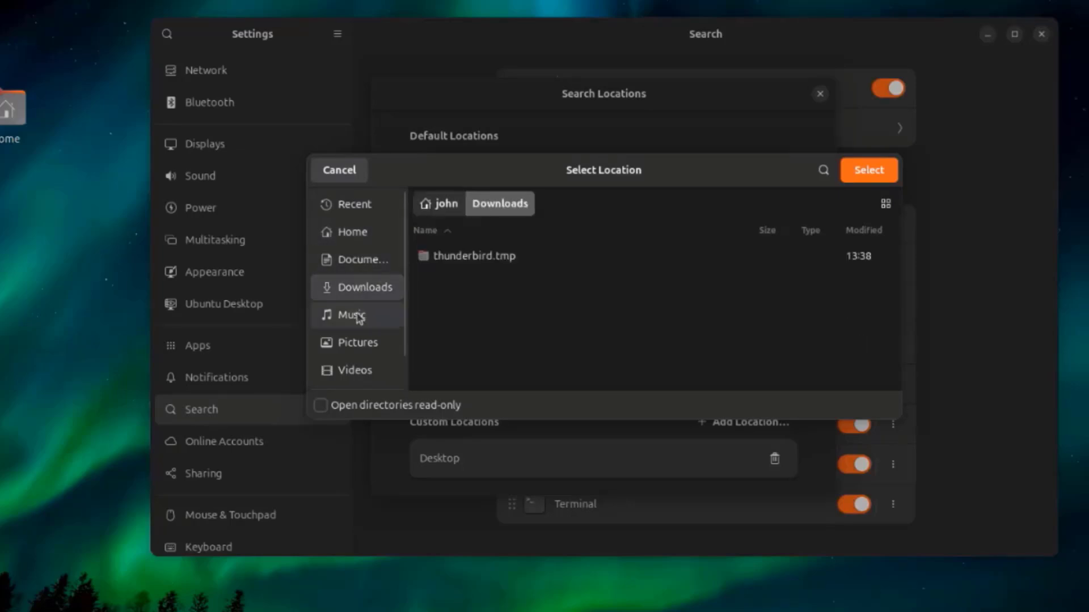
left_click(356, 344)
left_click(355, 371)
left_click(339, 170)
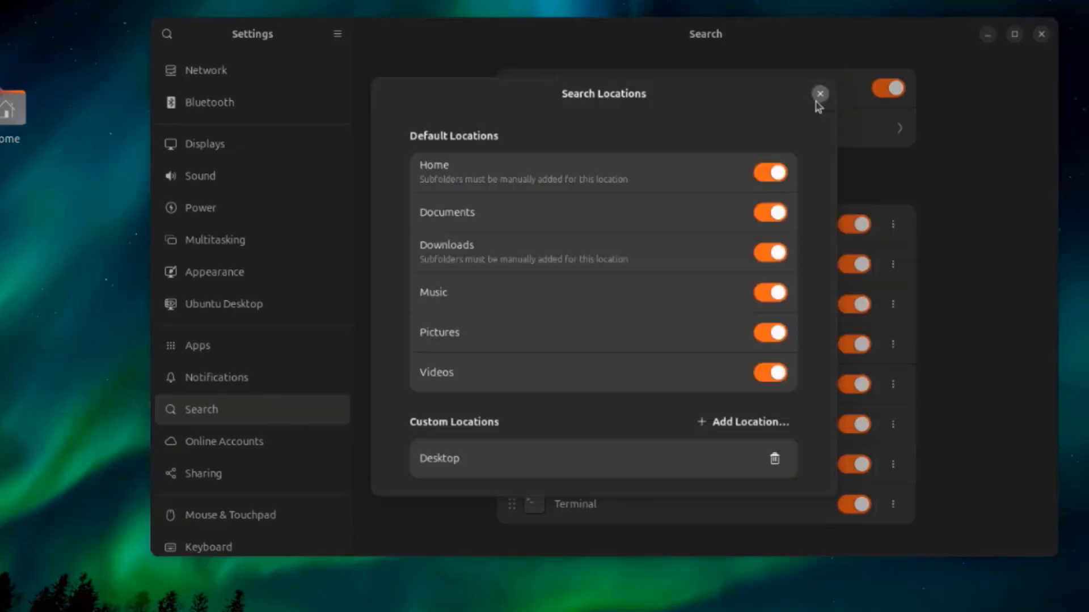
left_click(820, 93)
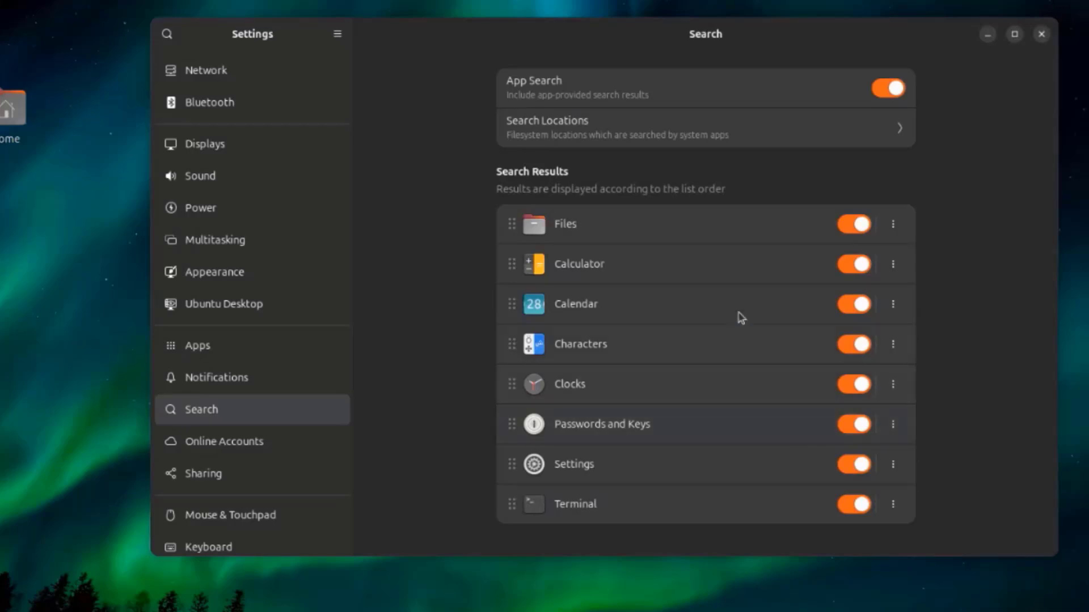
- Reorder the search results by putting Calendar first, Clocks below Settings and Calculator above Files, and move Files down one more place
left_click_drag(718, 321, 719, 243)
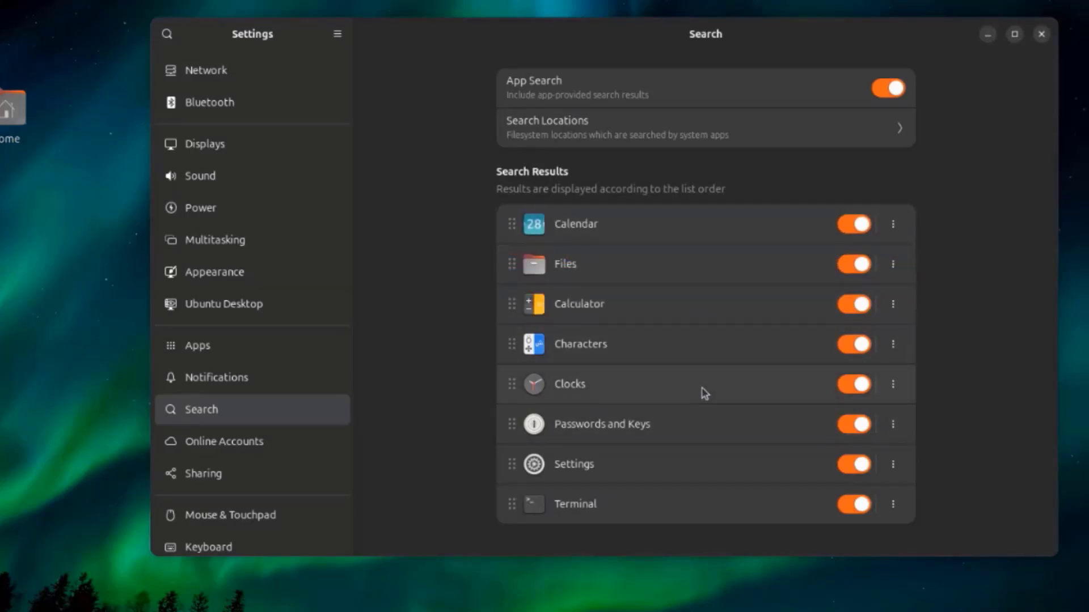
left_click_drag(704, 392, 712, 469)
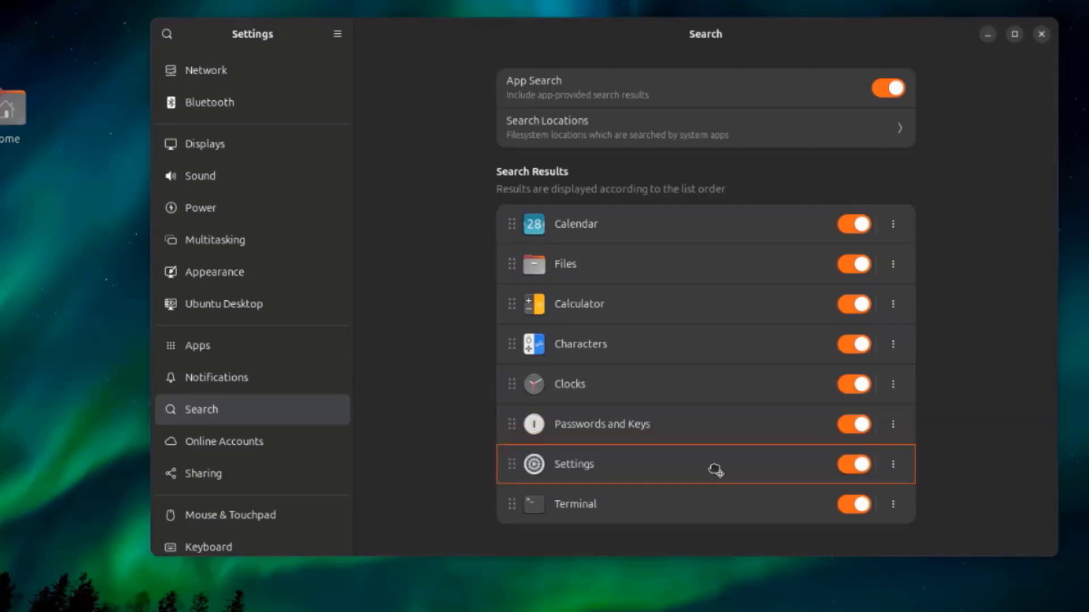
left_click_drag(692, 313, 699, 266)
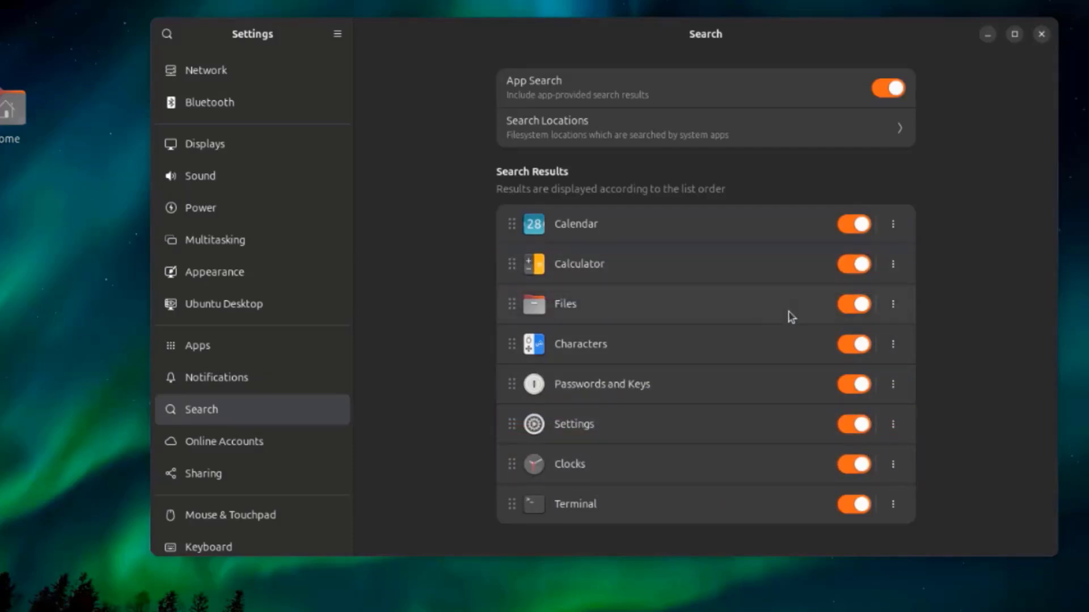
left_click(895, 304)
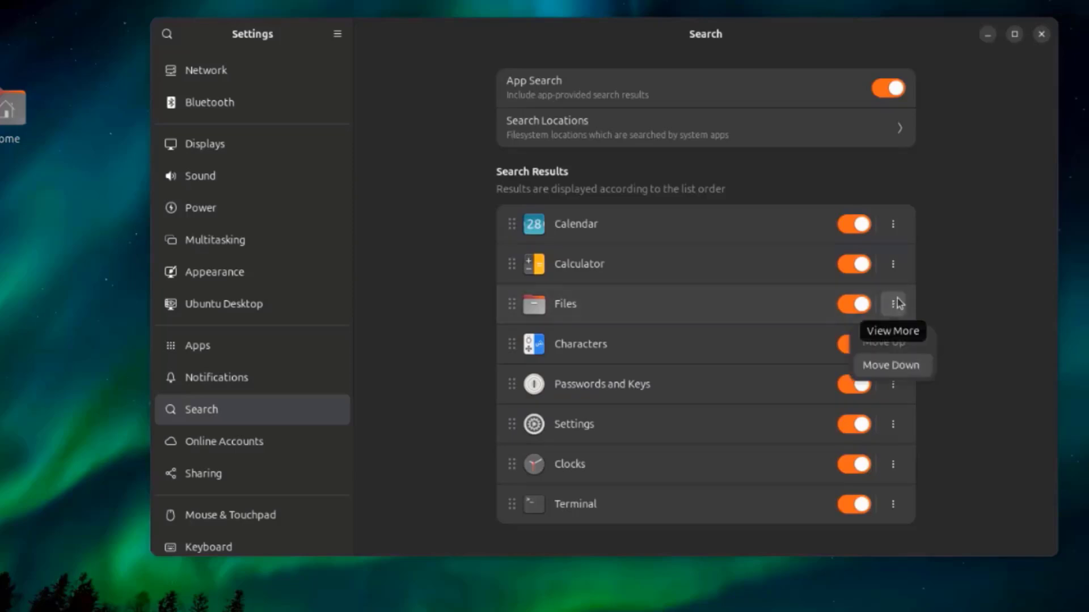
left_click(889, 367)
- Open the Online Accounts settings and examine the Google, Microsoft and Microsoft 365 sign-in dialogs without signing in
left_click(226, 443)
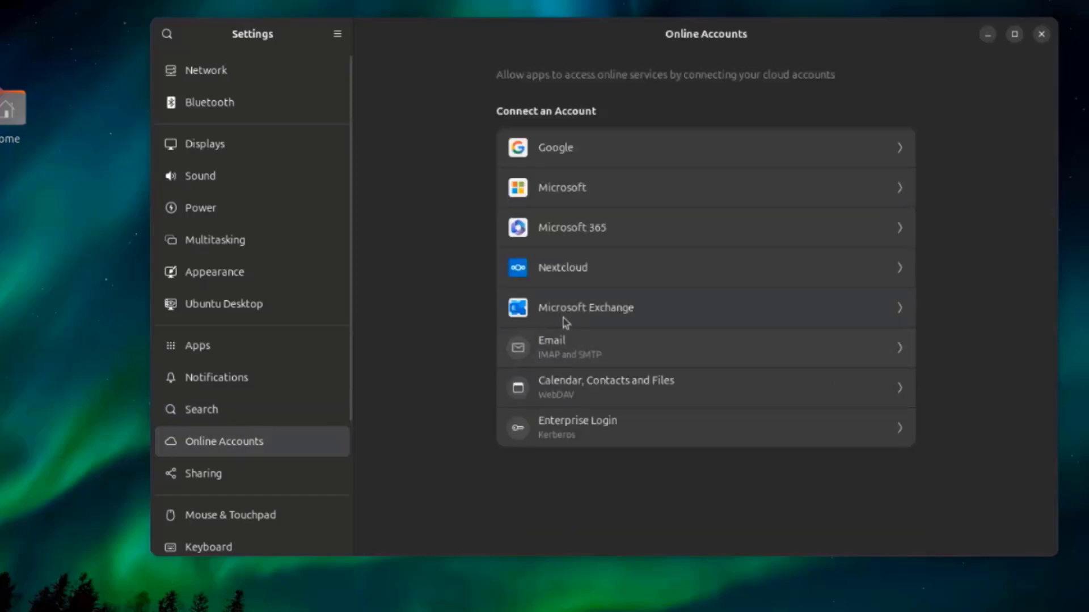
left_click(592, 163)
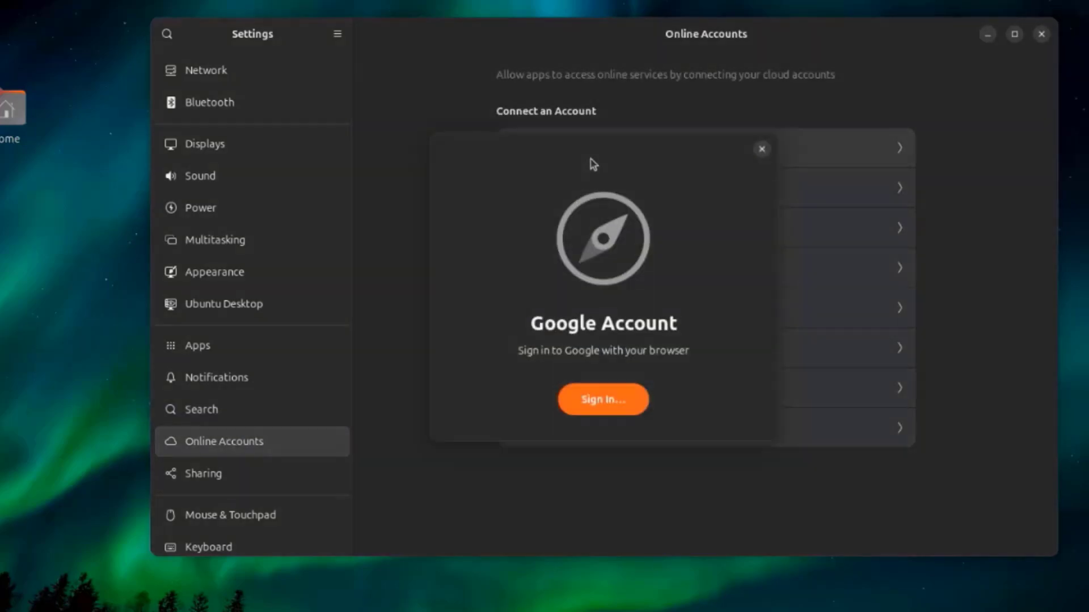
left_click(754, 152)
left_click(620, 187)
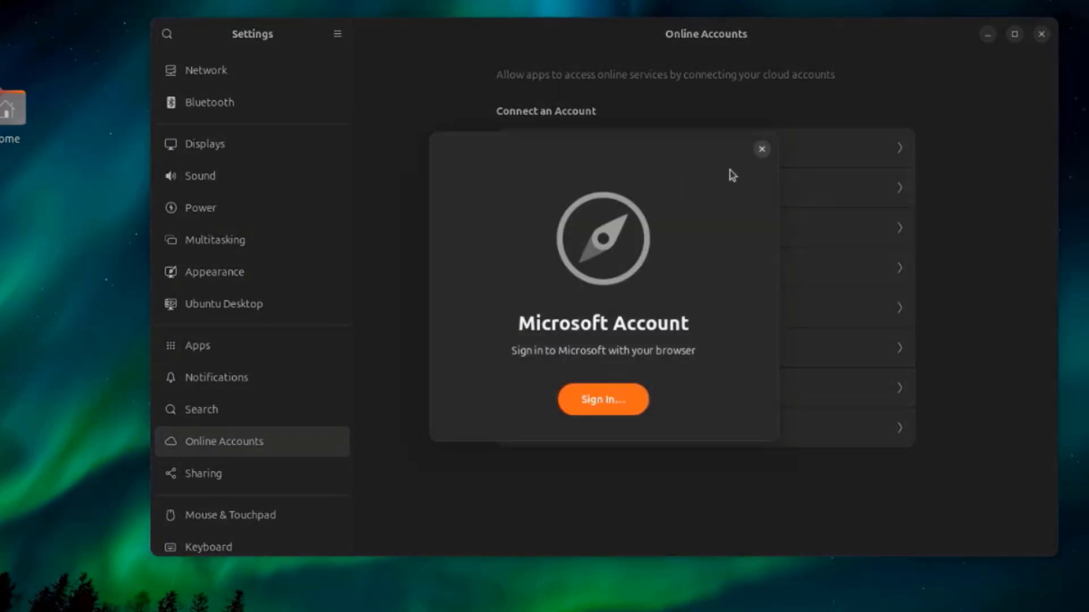
left_click(761, 149)
left_click(626, 226)
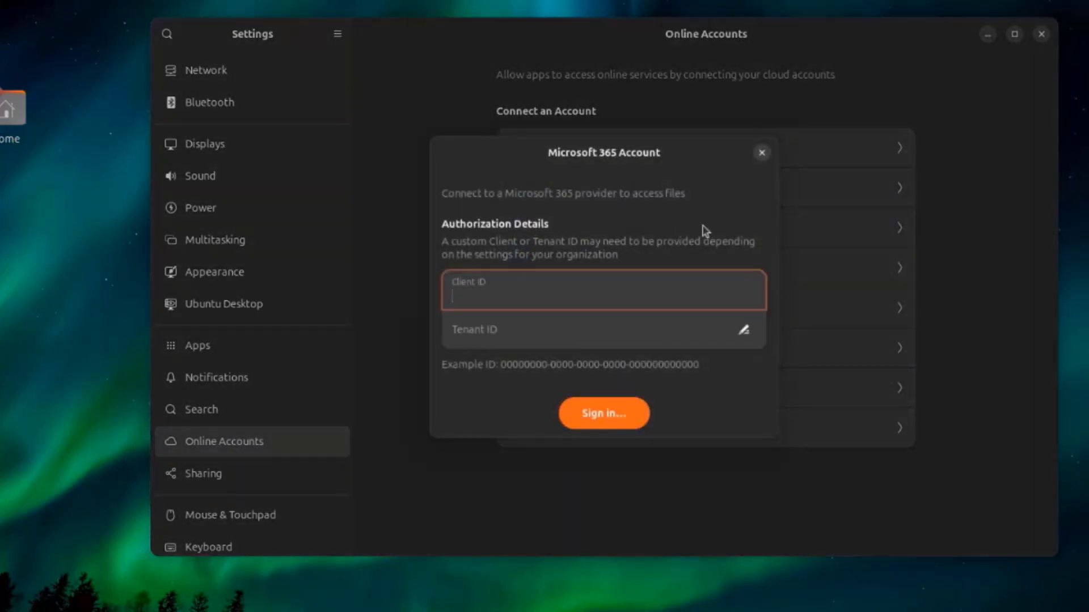
left_click(762, 153)
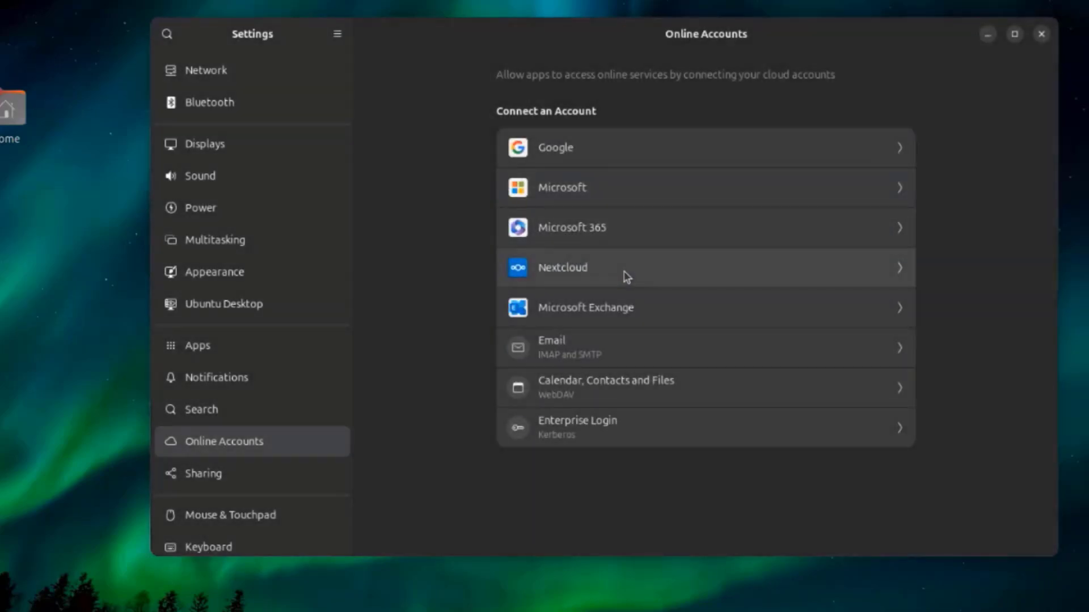
- Examine the Nextcloud, Microsoft Exchange, Email, and Calendar, Contacts and Files account dialogs, closing each without signing in
left_click(627, 277)
left_click(761, 147)
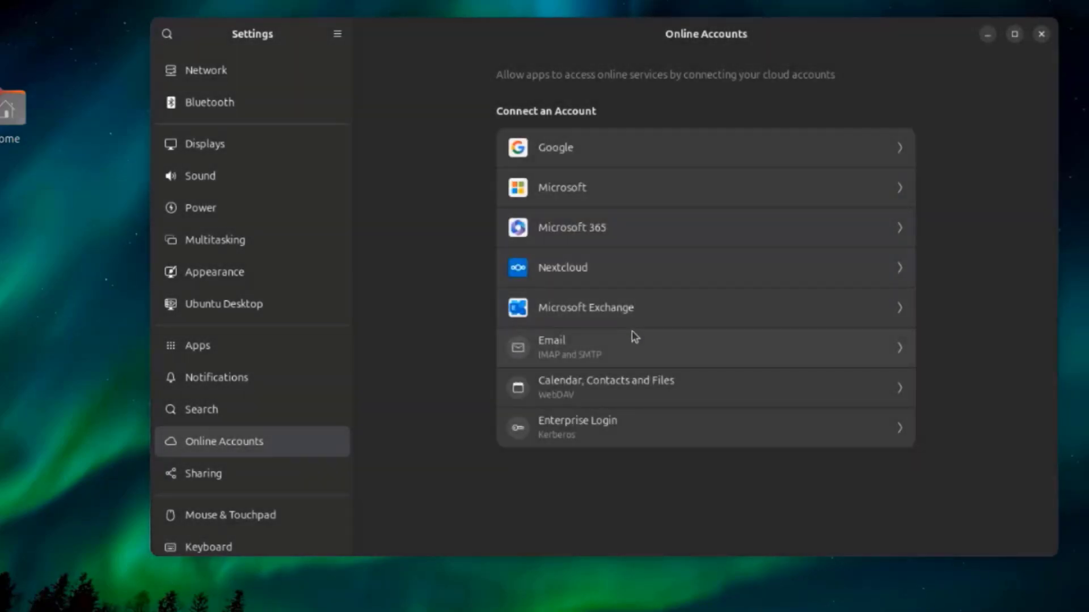
left_click(635, 311)
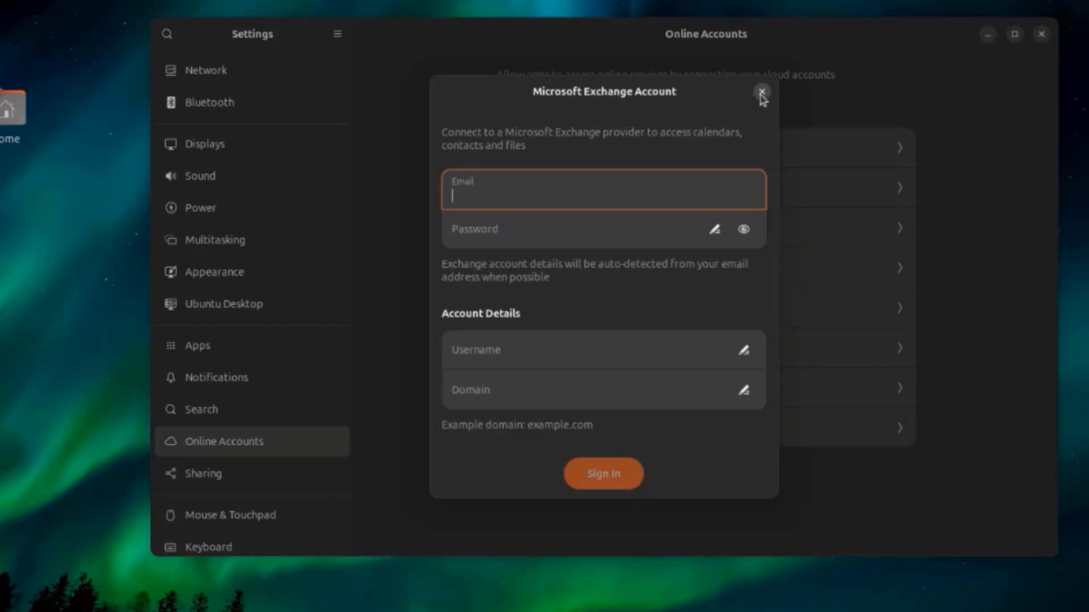
left_click(760, 90)
left_click(611, 366)
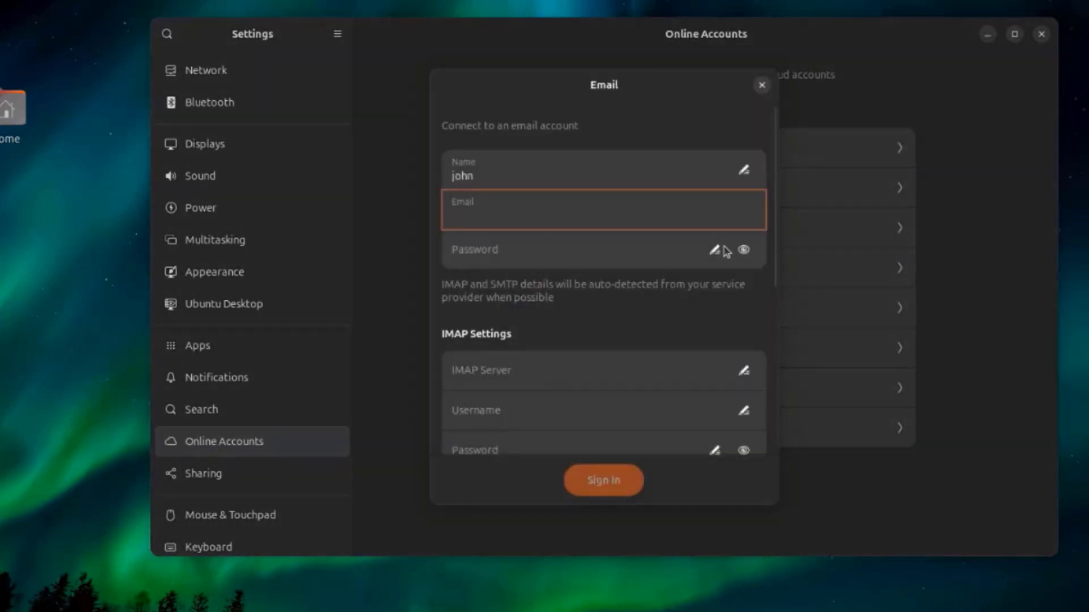
left_click(762, 86)
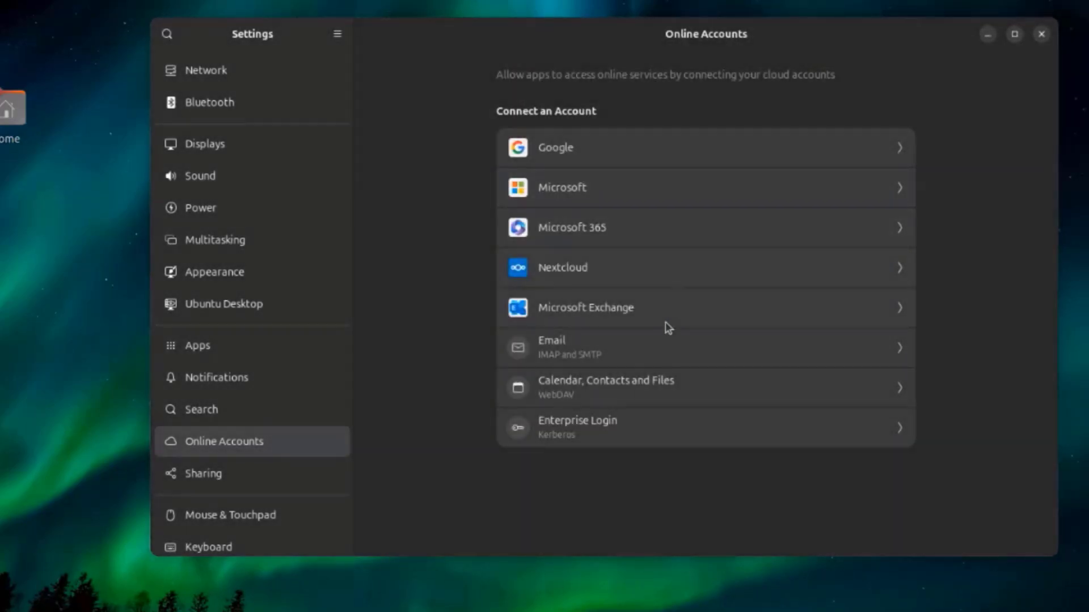
left_click(669, 389)
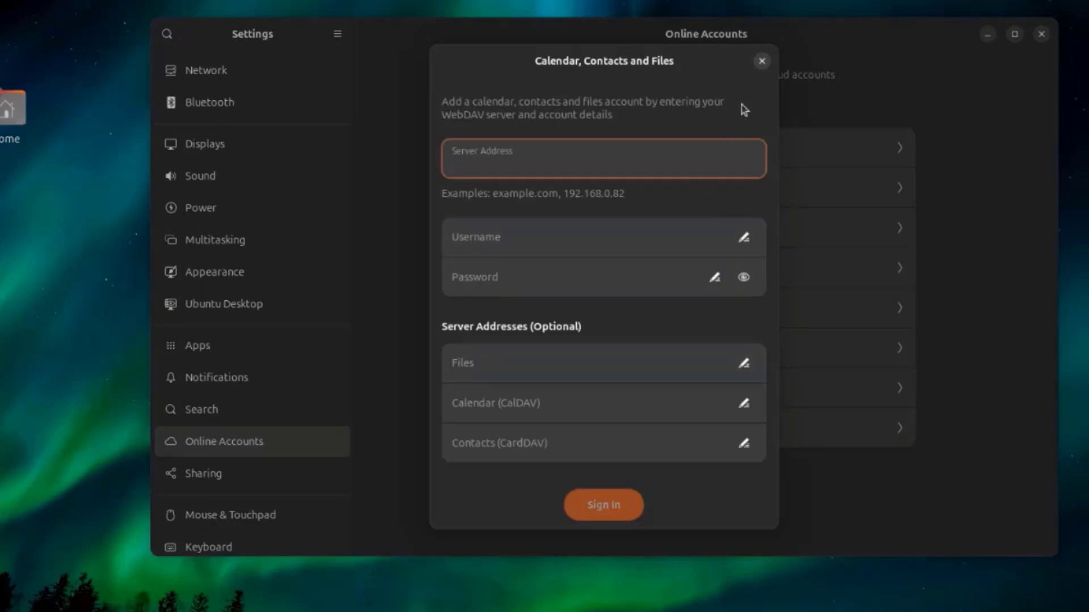
left_click(762, 68)
- Open the Sharing settings and turn on Media Sharing
left_click(252, 474)
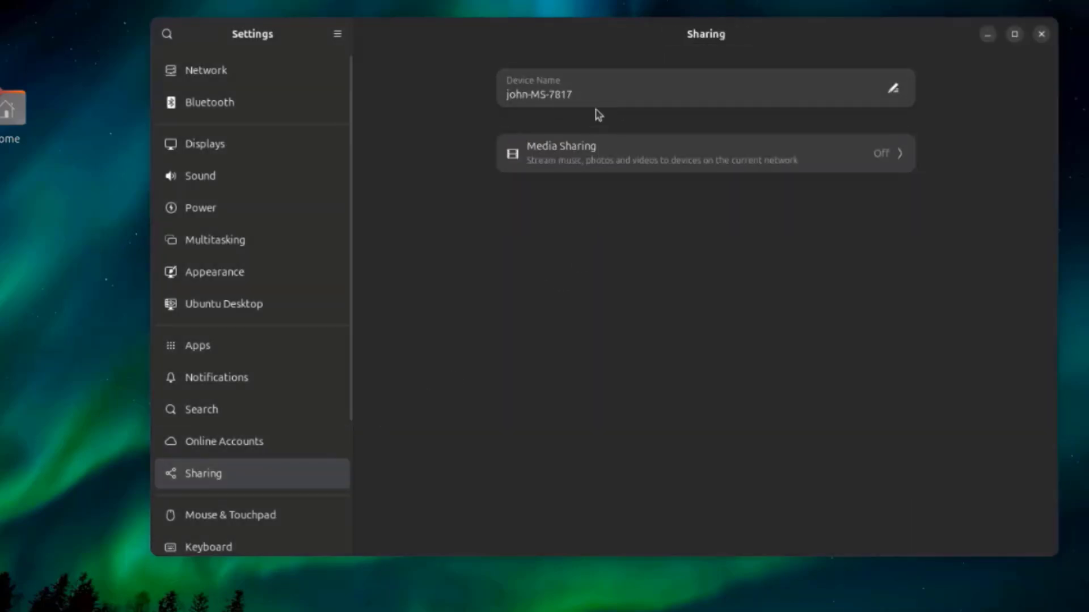
left_click(672, 163)
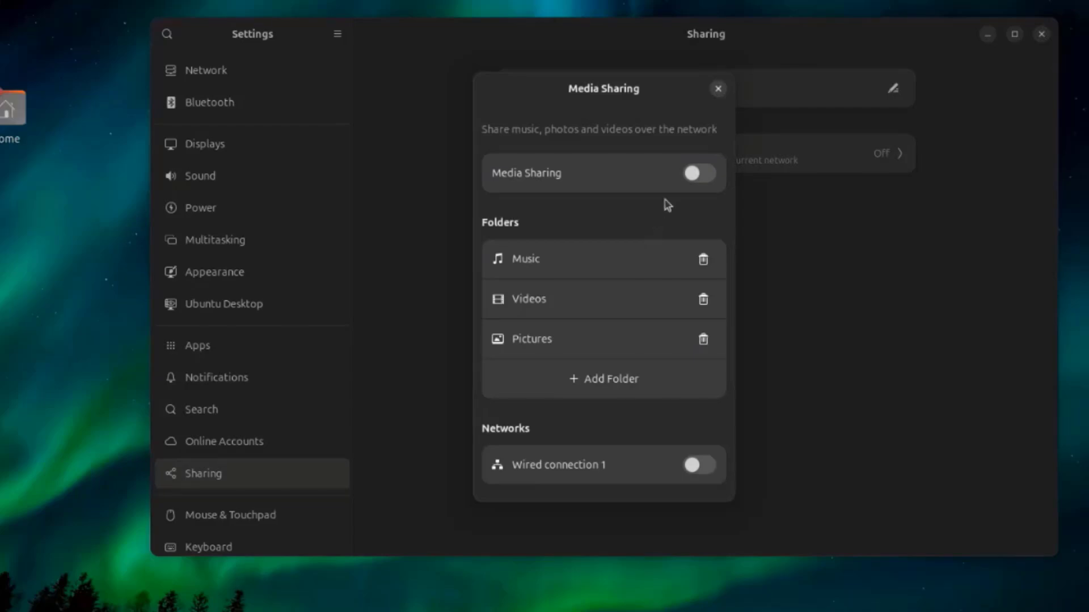
left_click(700, 174)
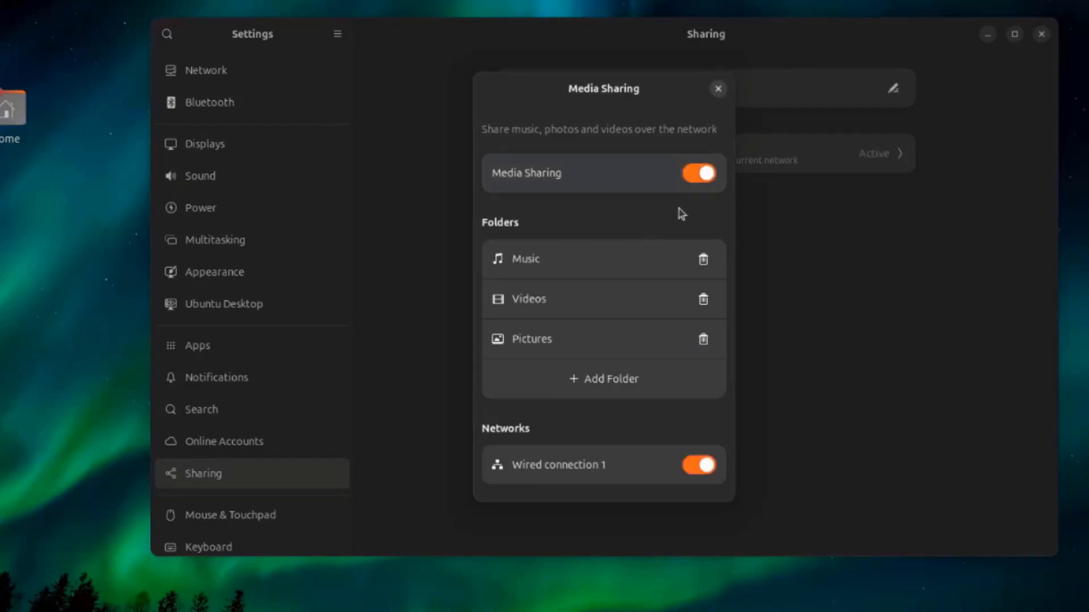
- Add folder1 from the recent locations to the Media Sharing folders and close the Media Sharing dialog
left_click(610, 380)
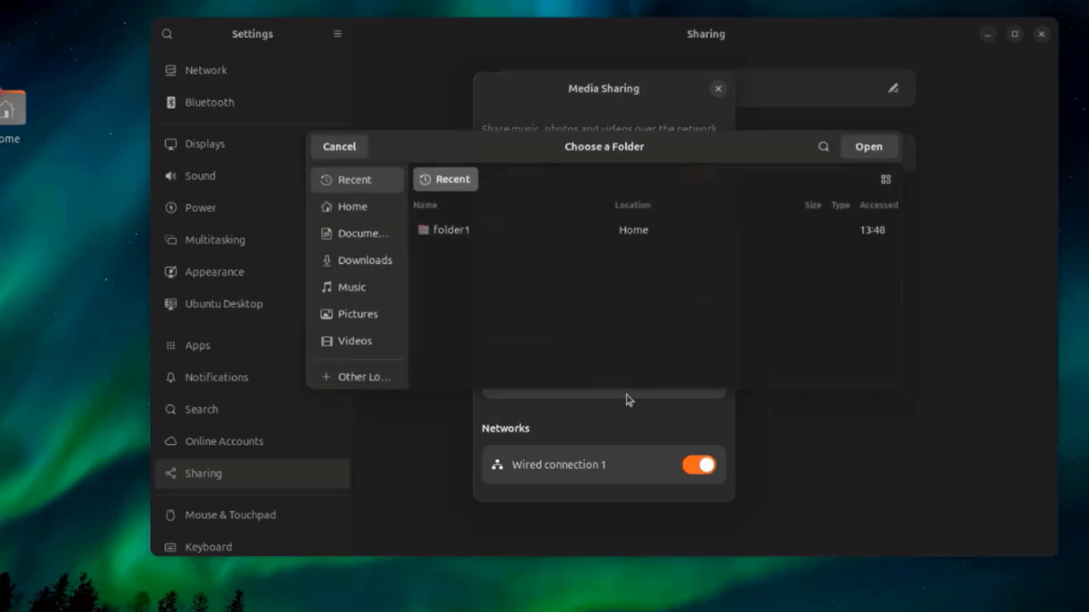
left_click(522, 234)
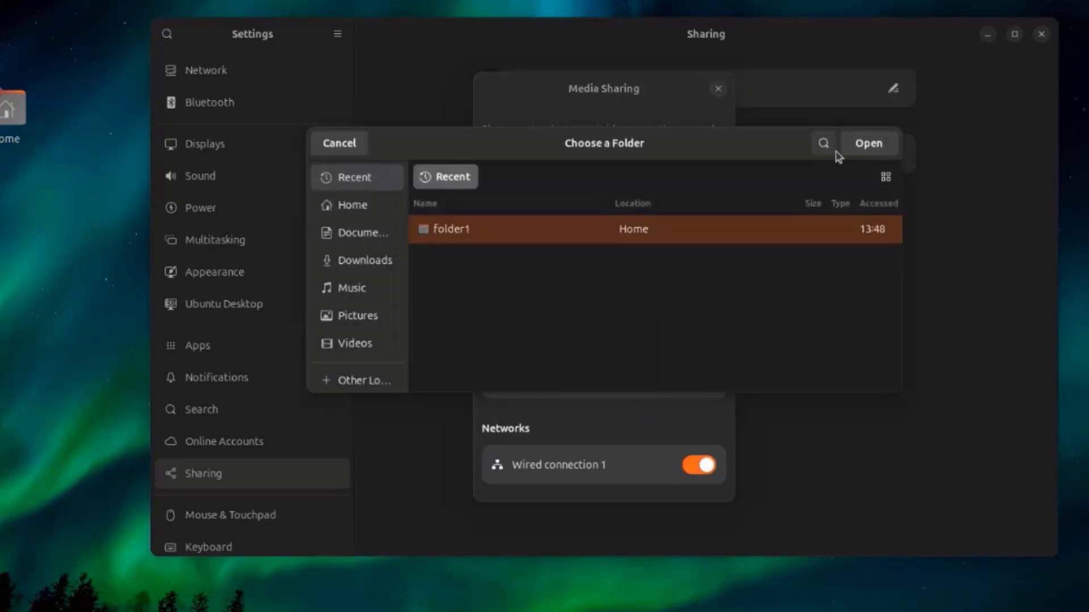
left_click(867, 145)
scroll(675, 216, "down", 2)
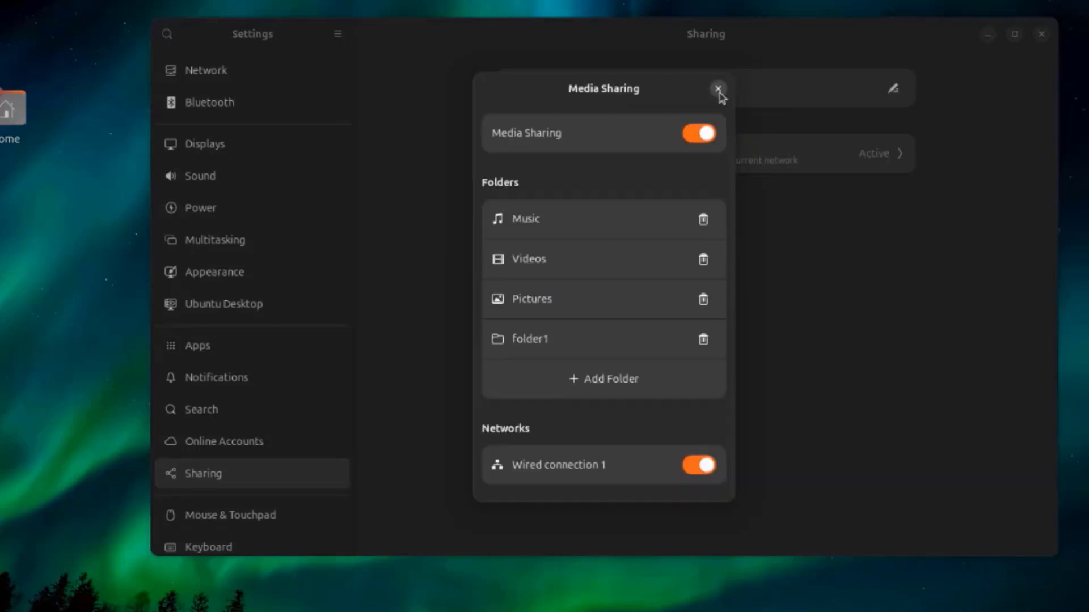
left_click(718, 88)
- Examine the Mouse & Touchpad, Keyboard, Color and Printers settings in turn
scroll(182, 397, "down", 5)
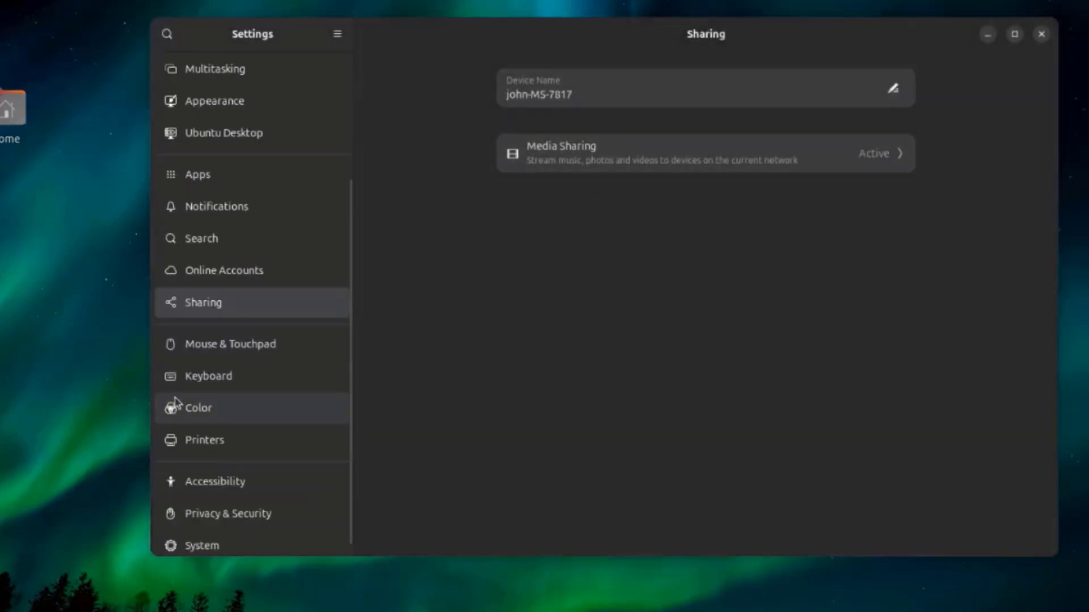
left_click(250, 354)
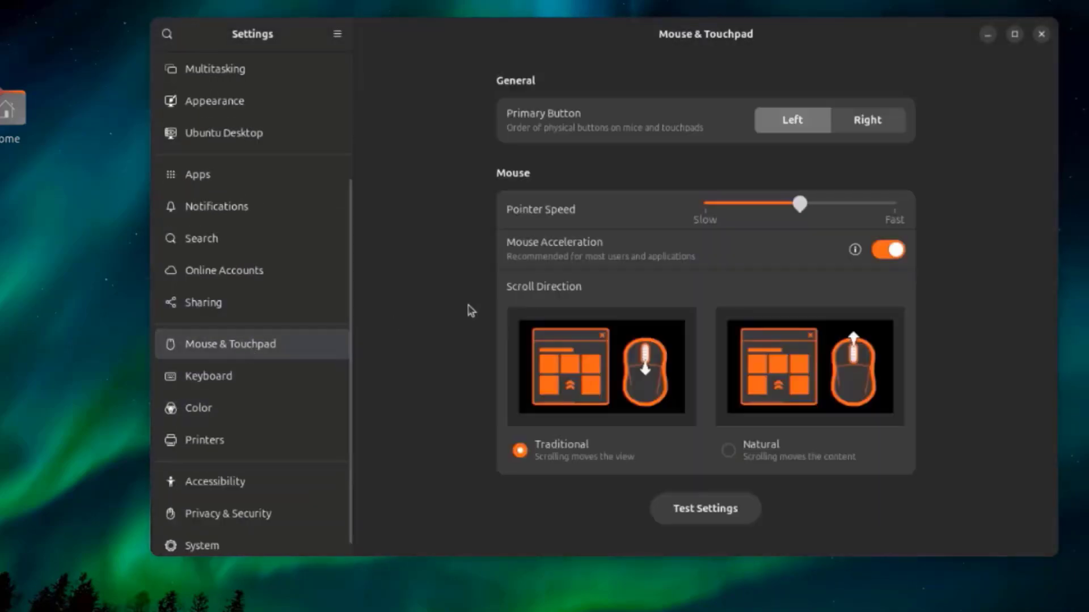
left_click(241, 375)
scroll(749, 211, "down", 1)
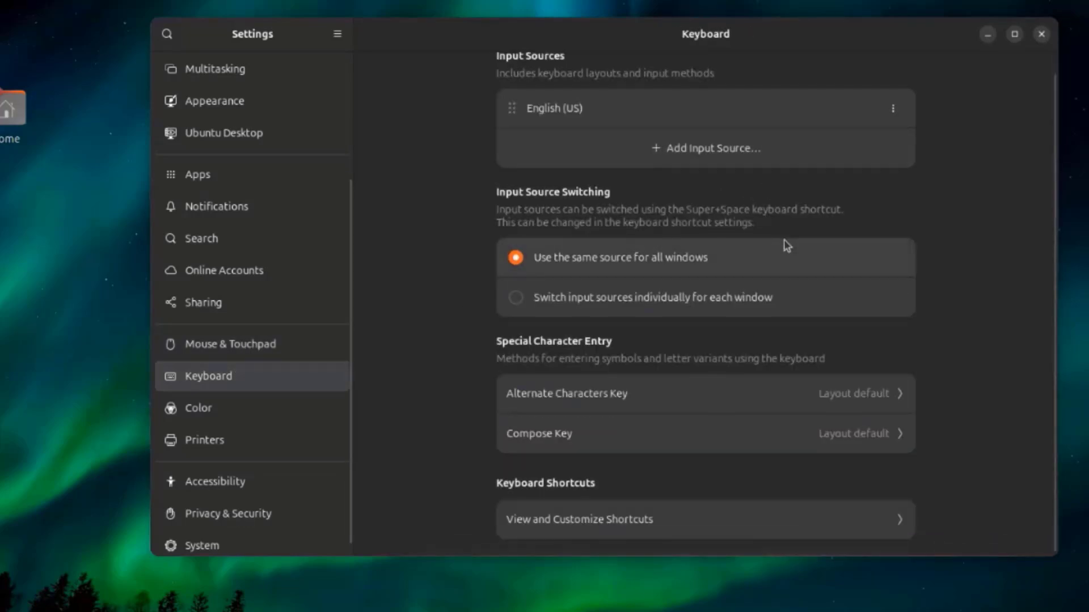
left_click(284, 413)
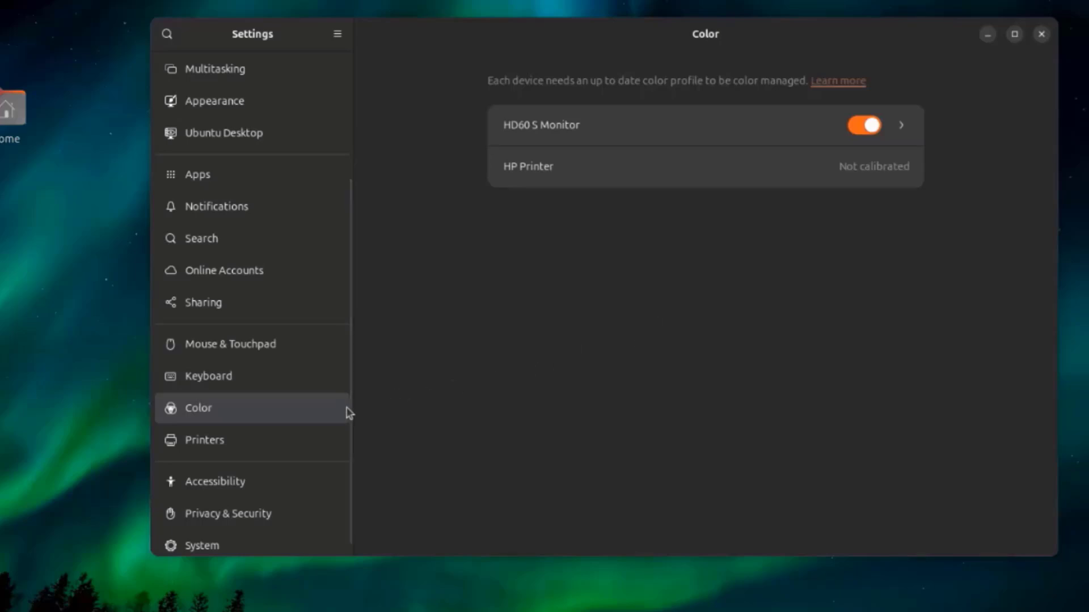
left_click(294, 440)
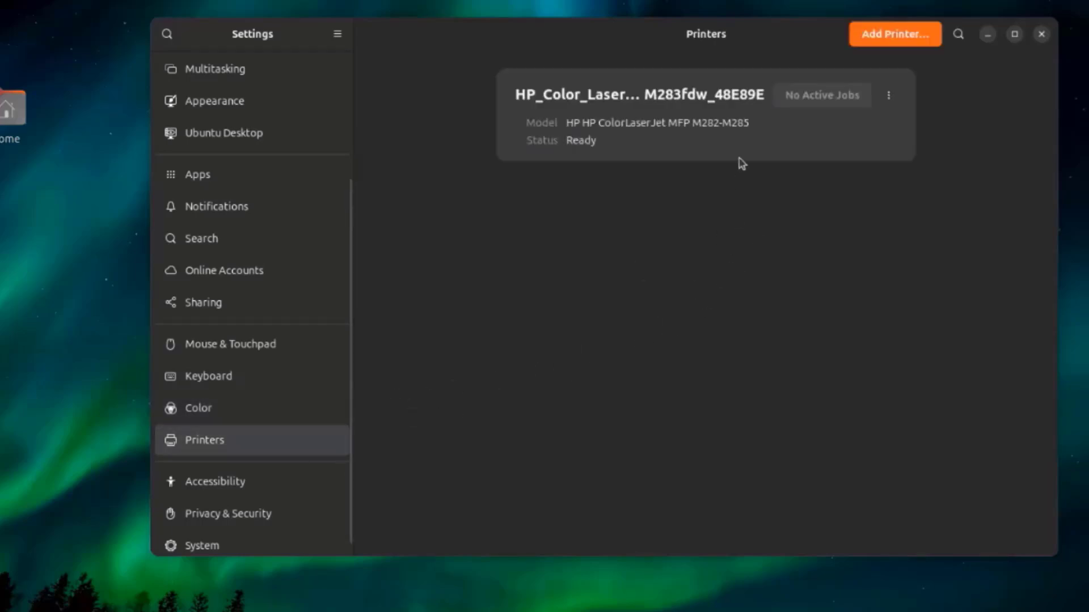
- Turn Always Show Accessibility Menu on and back off in the Accessibility settings
left_click(269, 487)
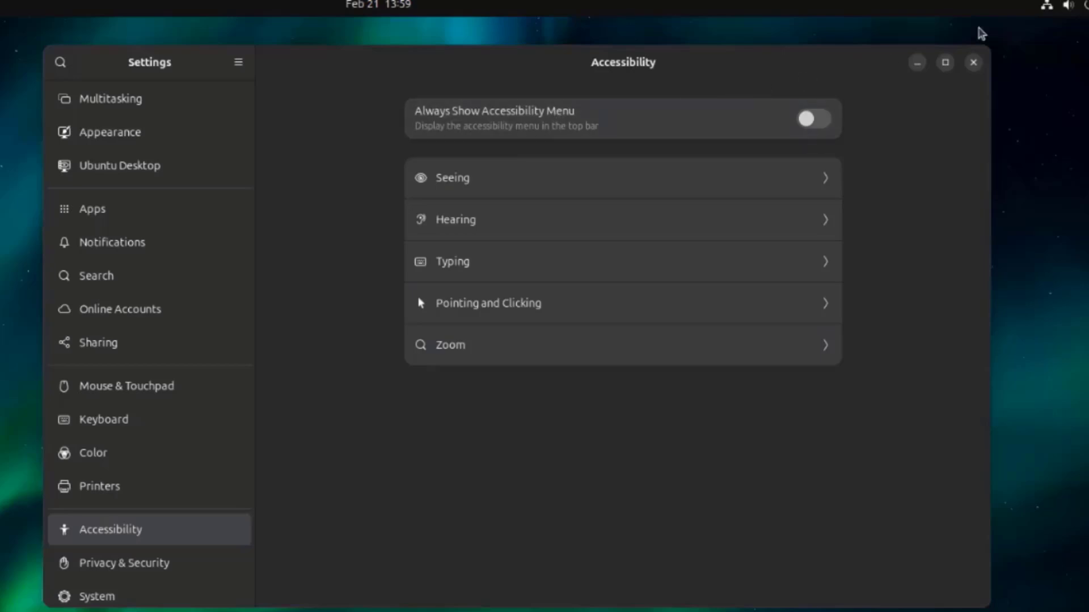
left_click(811, 117)
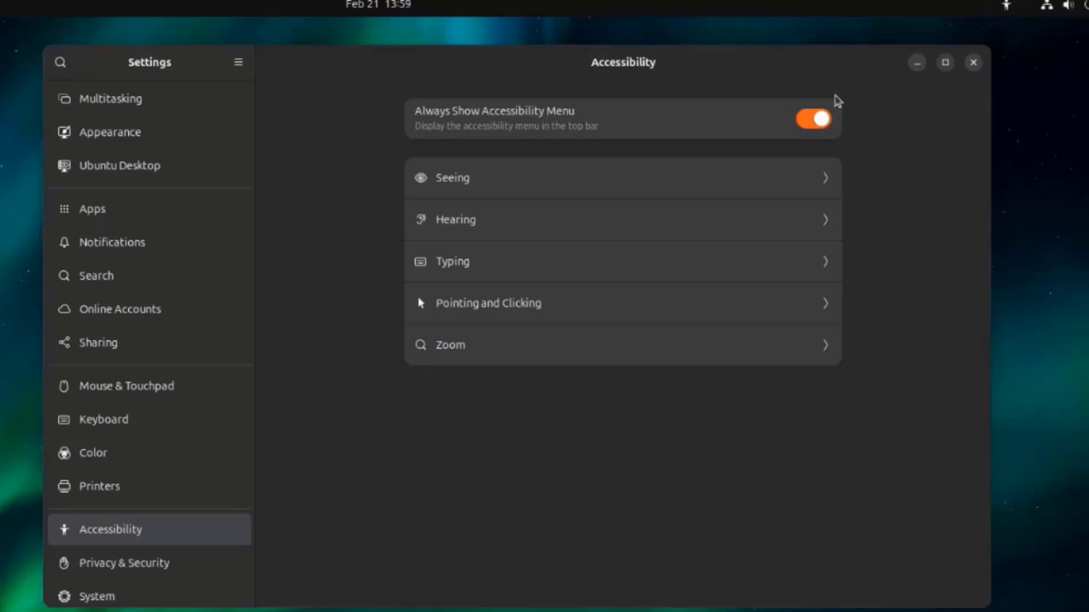
left_click(818, 123)
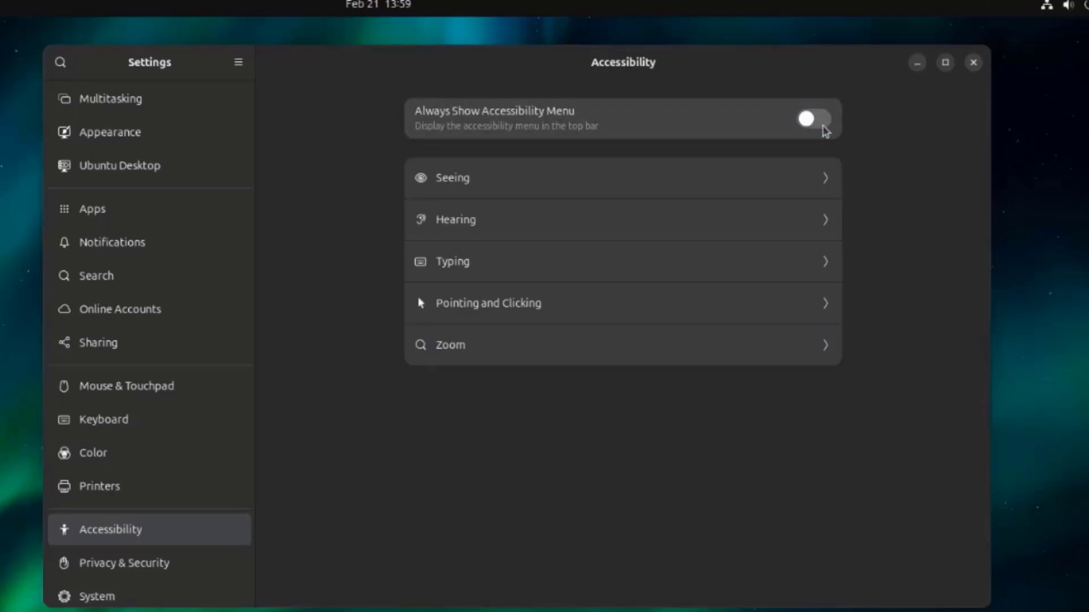
- Examine the Connectivity and Screen Lock options in the Privacy & Security settings, returning to the overview after each
left_click(193, 560)
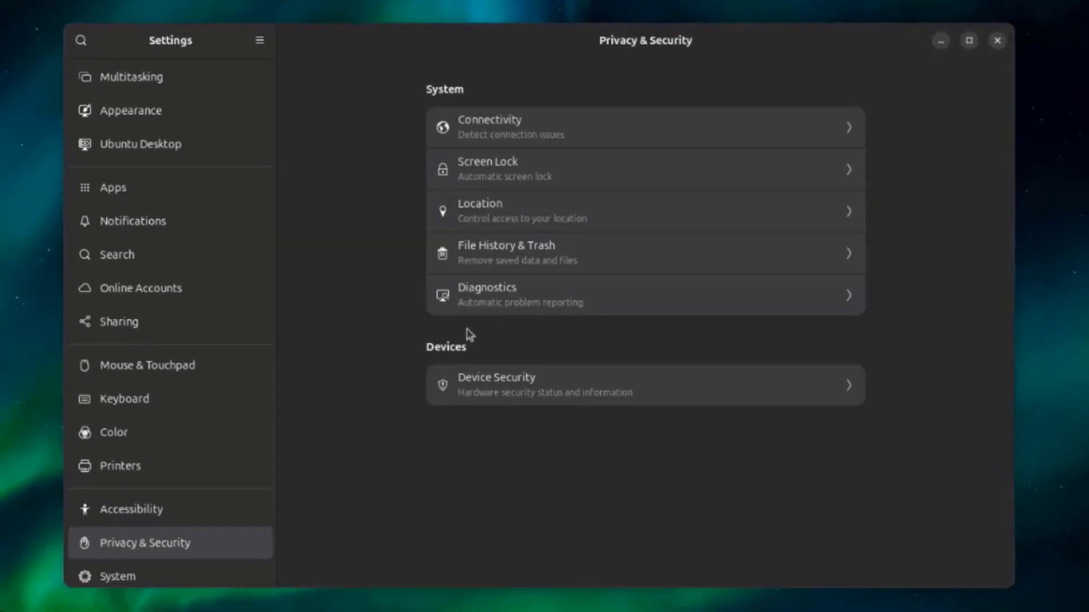
left_click(530, 136)
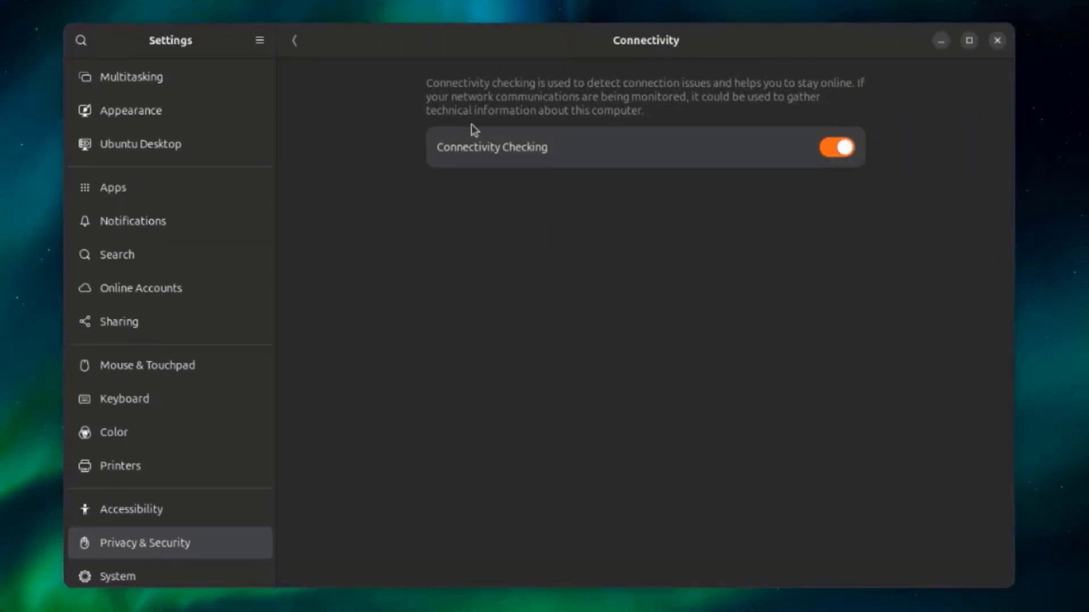
left_click(295, 41)
left_click(520, 167)
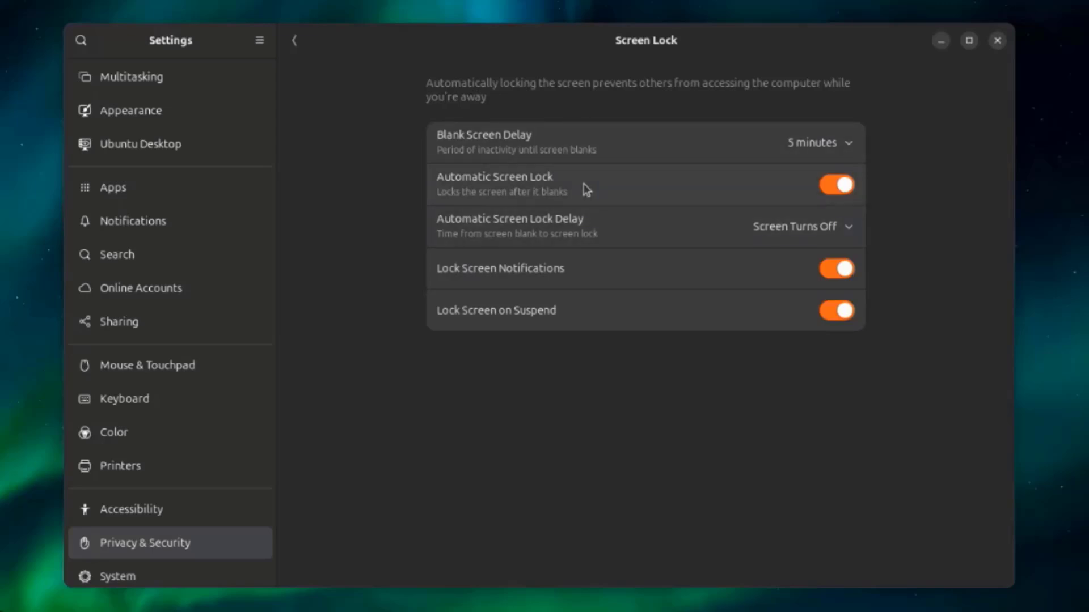
left_click(295, 41)
- Examine the Location, File History & Trash and Diagnostics options in the Privacy & Security settings, leaving them as set
left_click(509, 214)
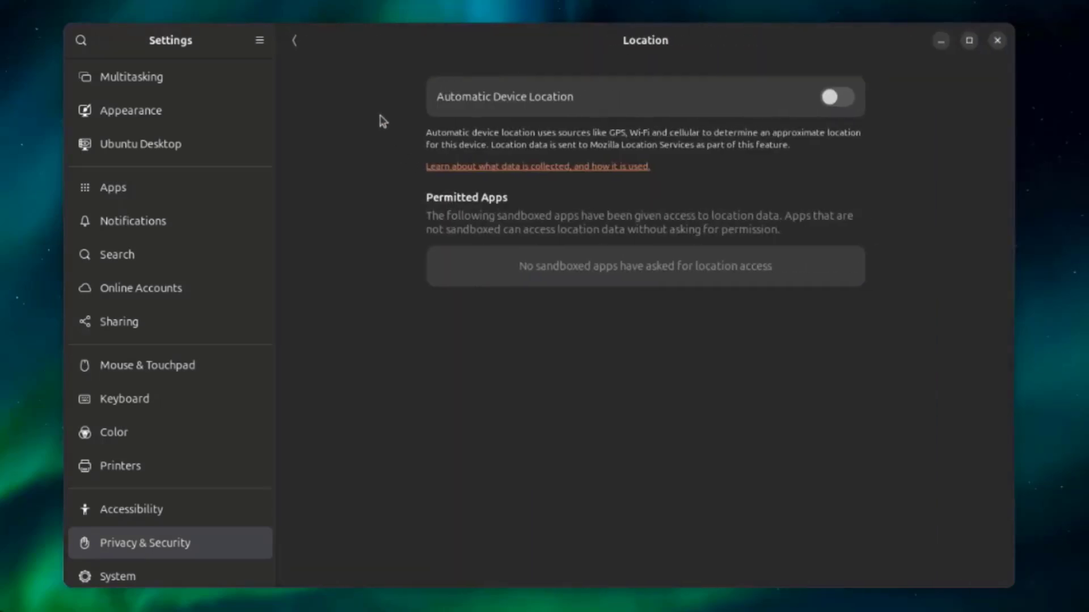
left_click(293, 44)
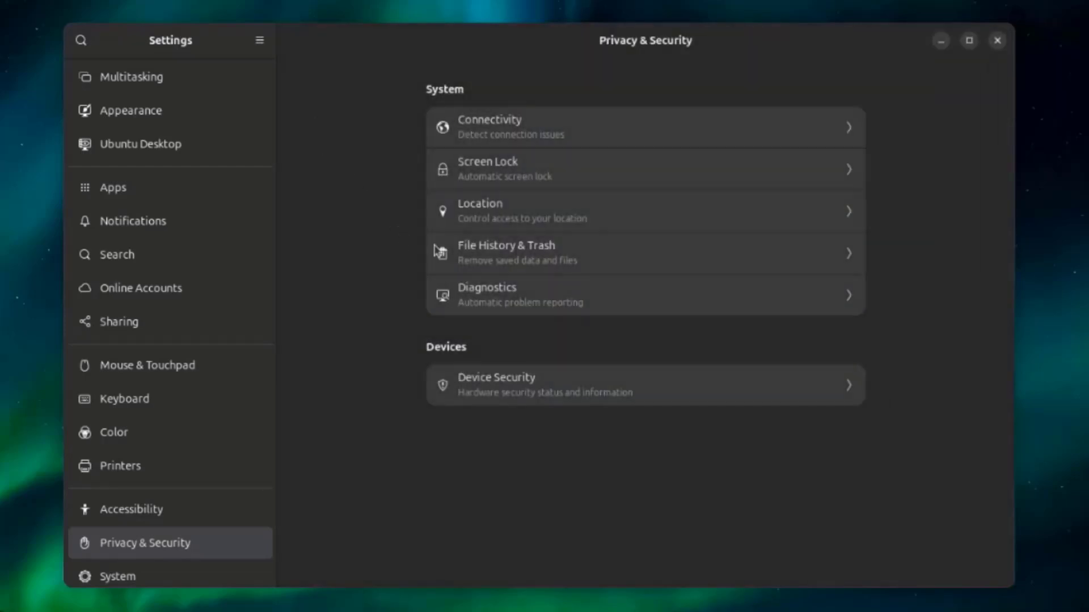
left_click(482, 250)
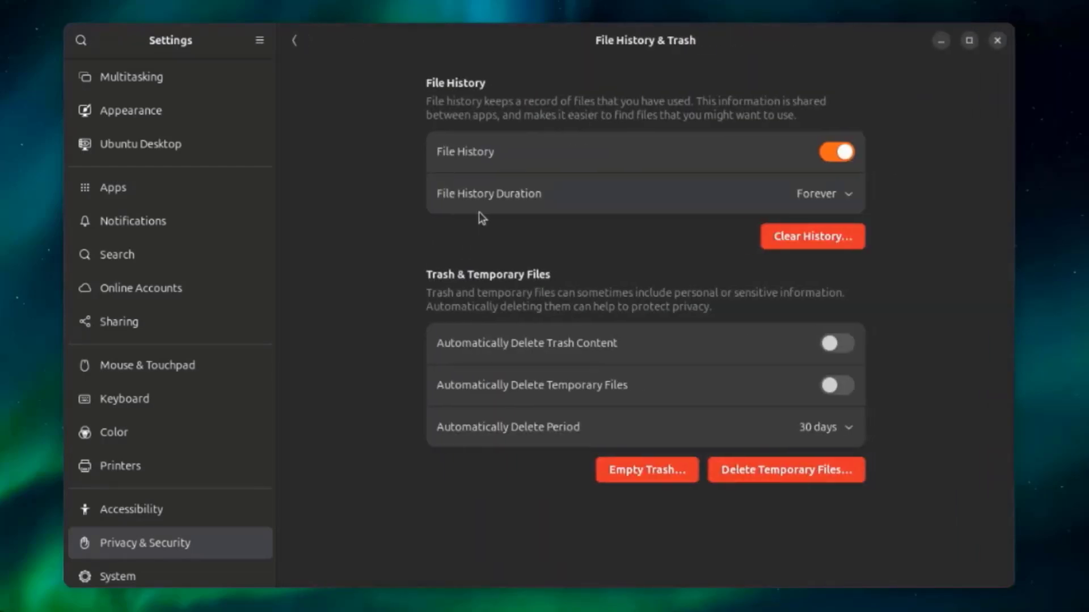
left_click(294, 42)
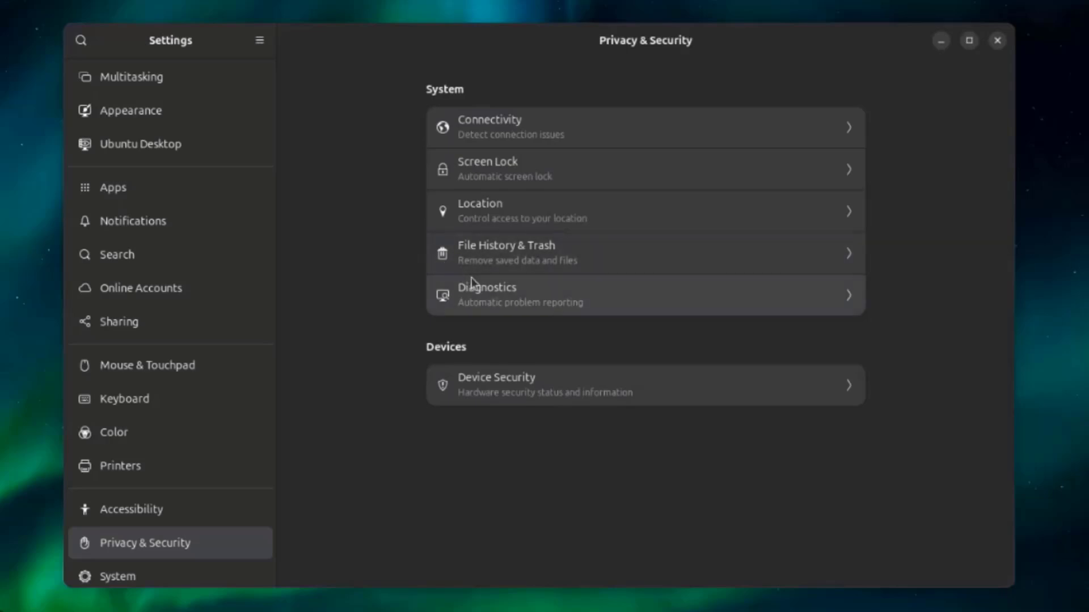
left_click(472, 285)
left_click(296, 41)
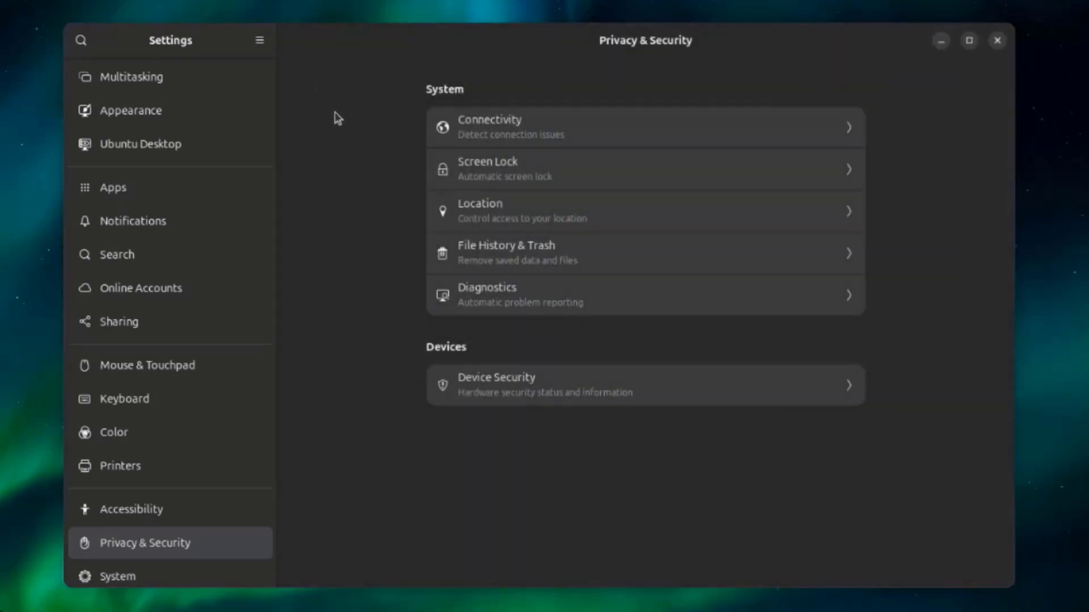
- Open the System settings and examine the Region & Language and Date & Time options without changing them
left_click(136, 575)
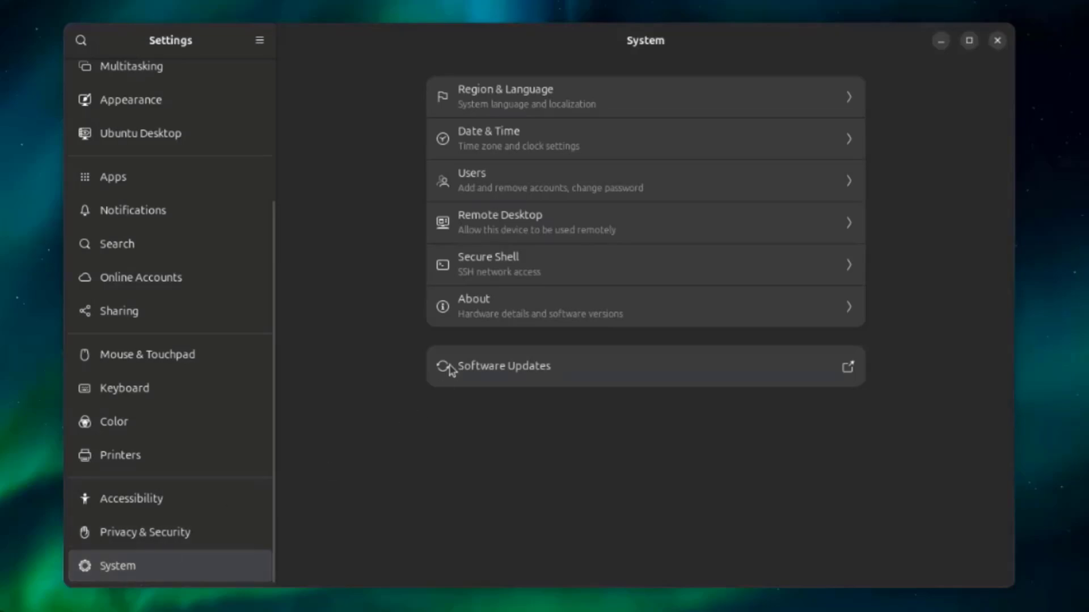
left_click(527, 105)
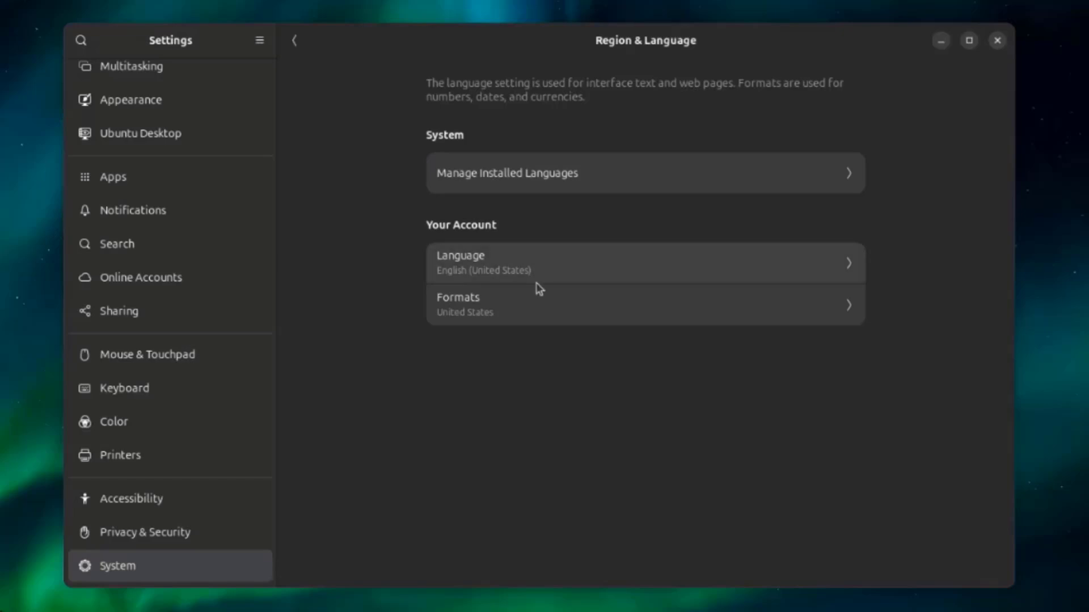
left_click(294, 40)
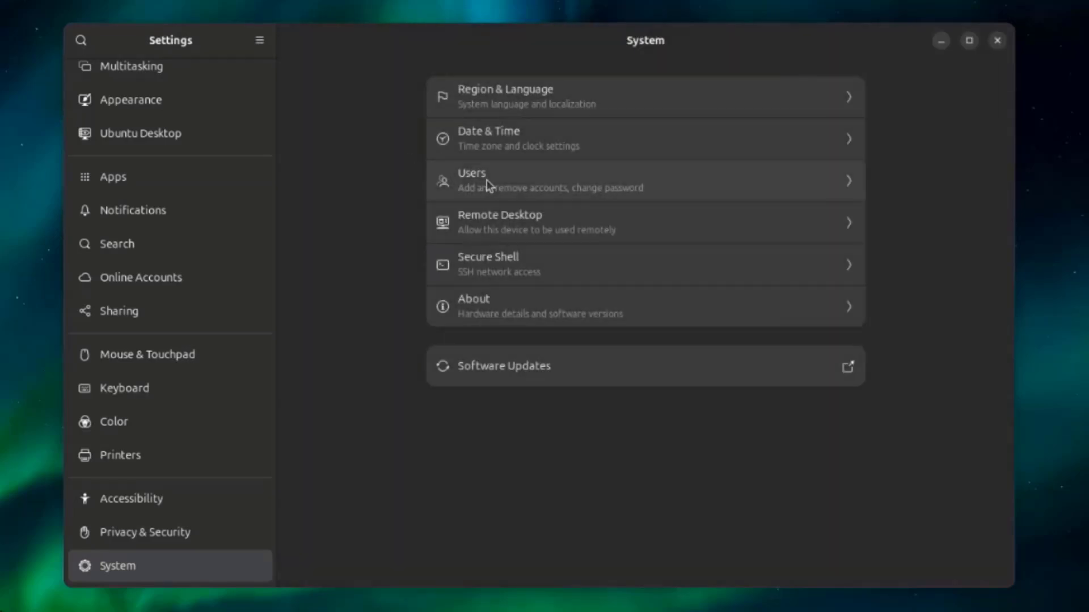
left_click(493, 148)
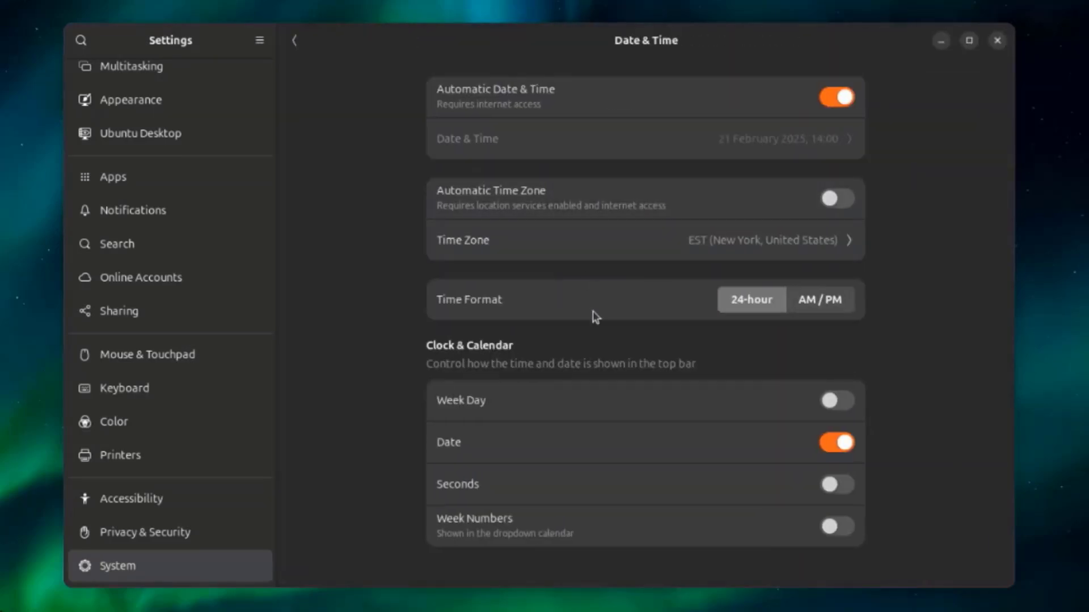
left_click(298, 43)
- Briefly view the Remote Desktop page, examine the Users account options, and return to the System overview
left_click(479, 226)
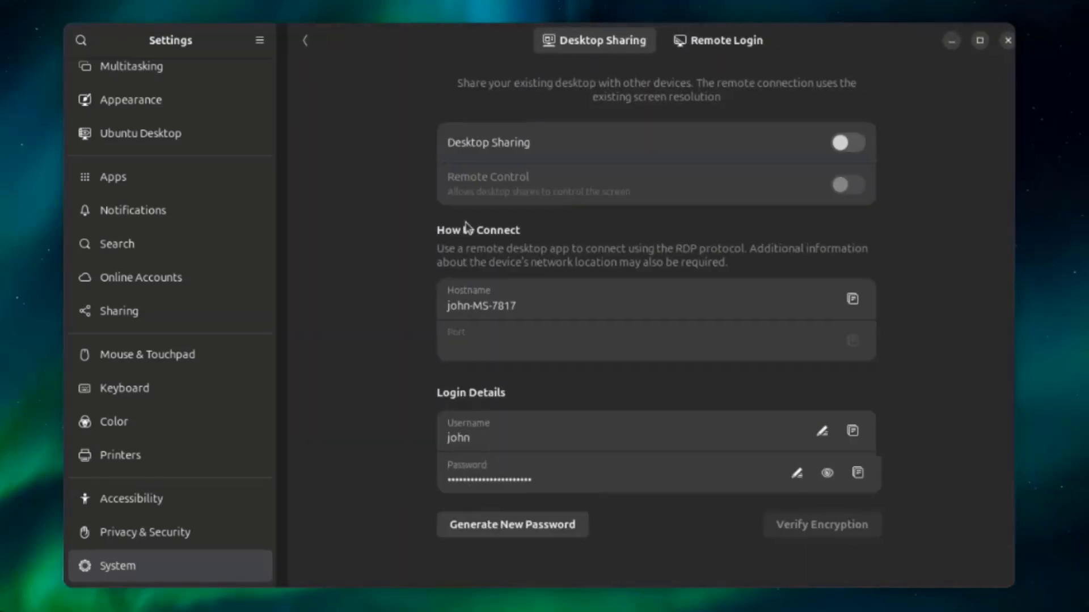
left_click(296, 41)
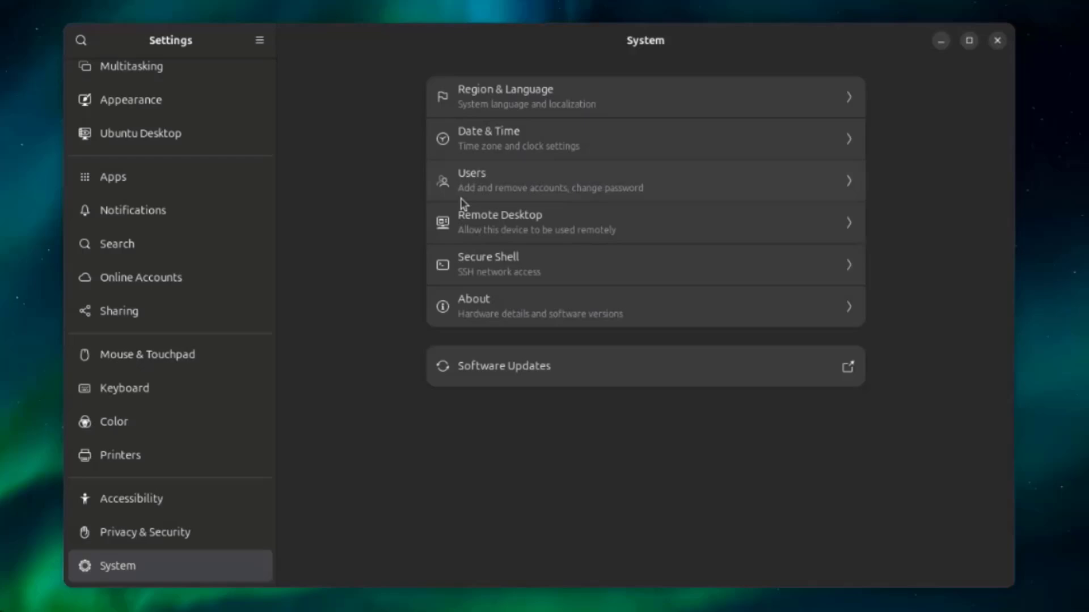
left_click(493, 194)
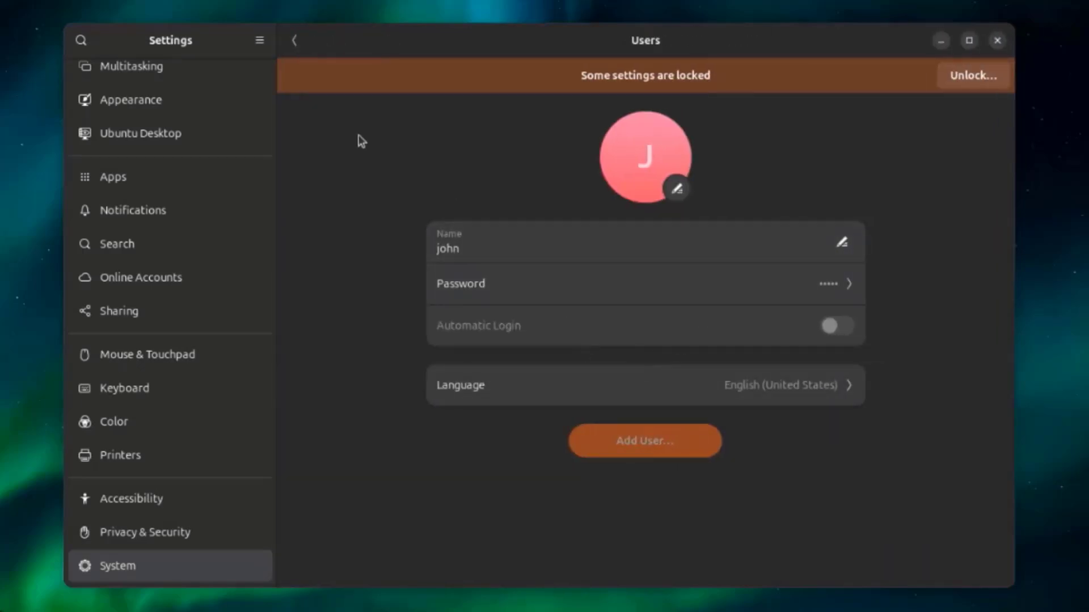
left_click(296, 41)
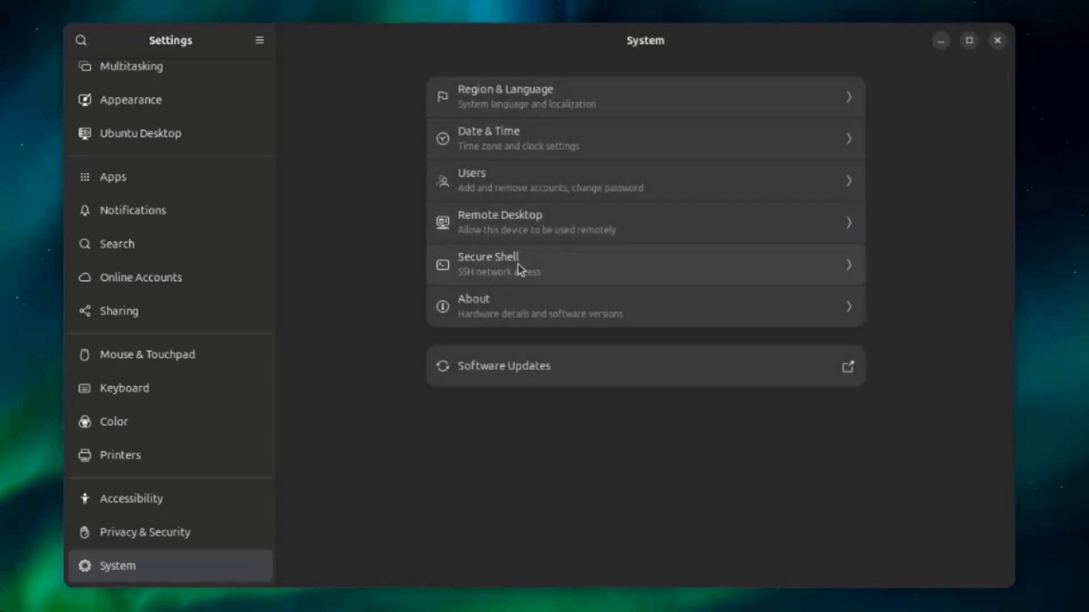
- Open the Remote Desktop settings and compare the Desktop Sharing and Remote Login options, ending on Remote Login
left_click(504, 219)
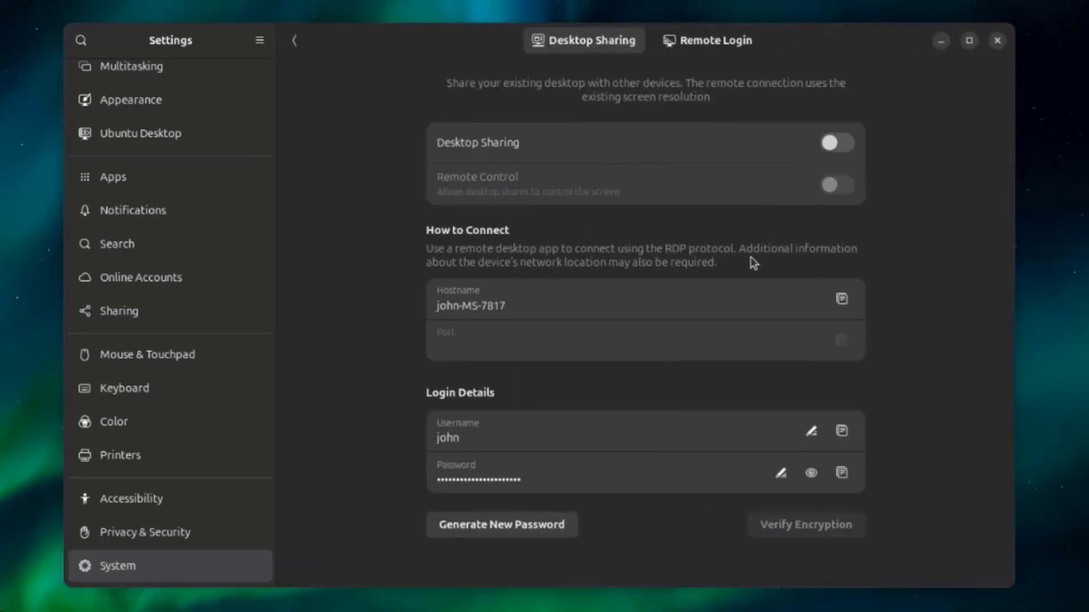
left_click(702, 42)
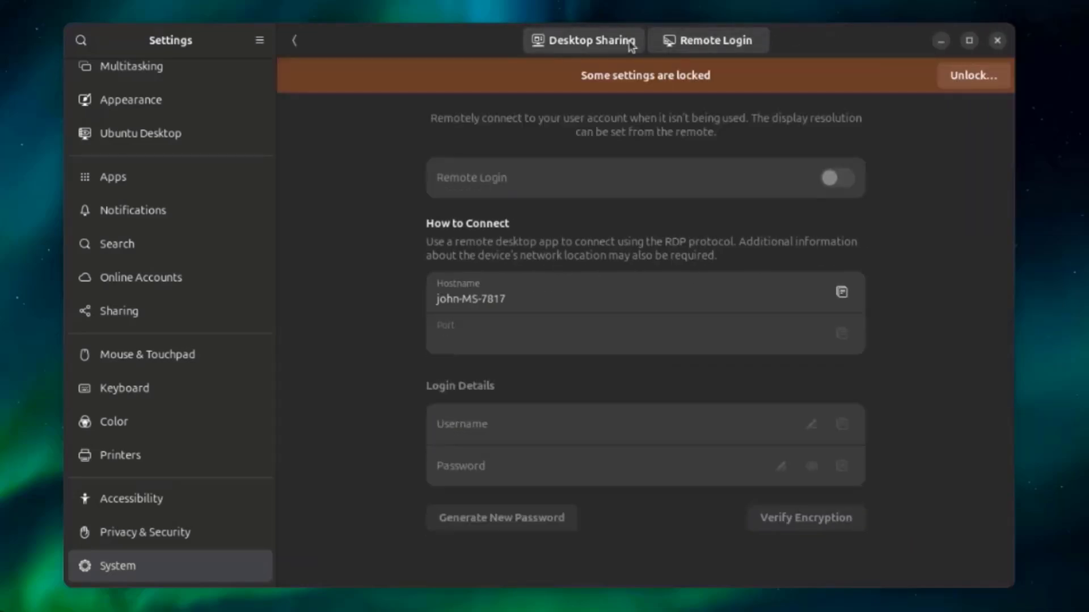
left_click(629, 42)
left_click(691, 44)
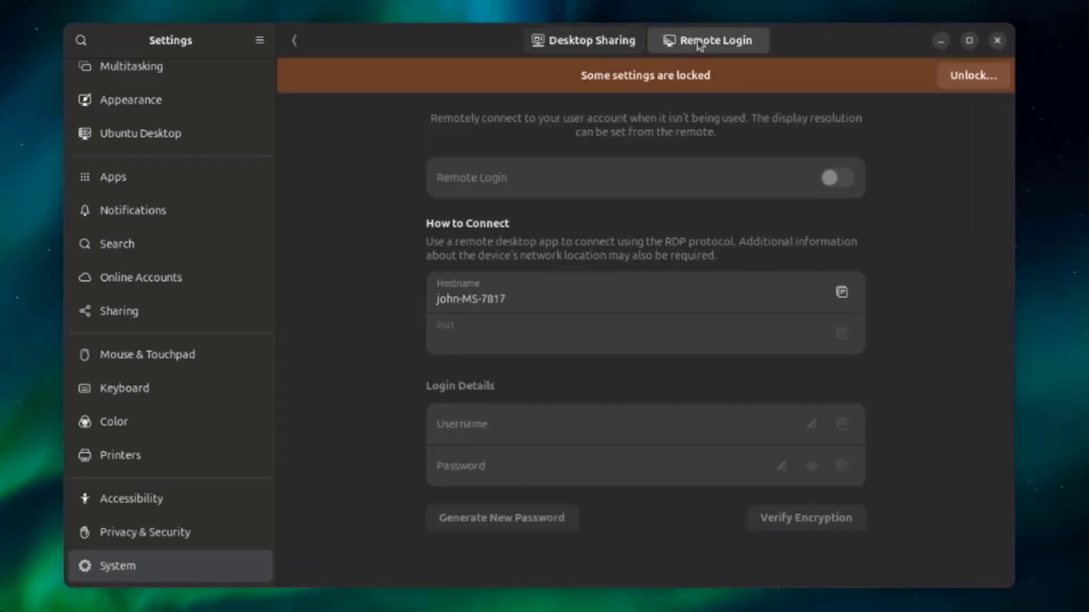
- Unlock the Remote Login settings by authenticating with the account password
left_click(941, 74)
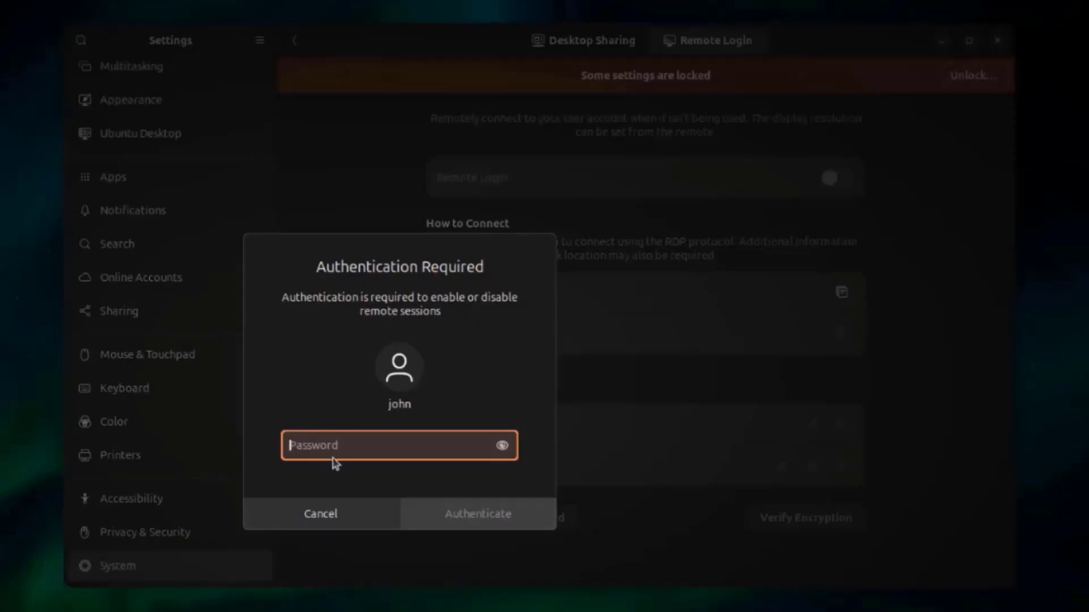
type("****")
key("Return")
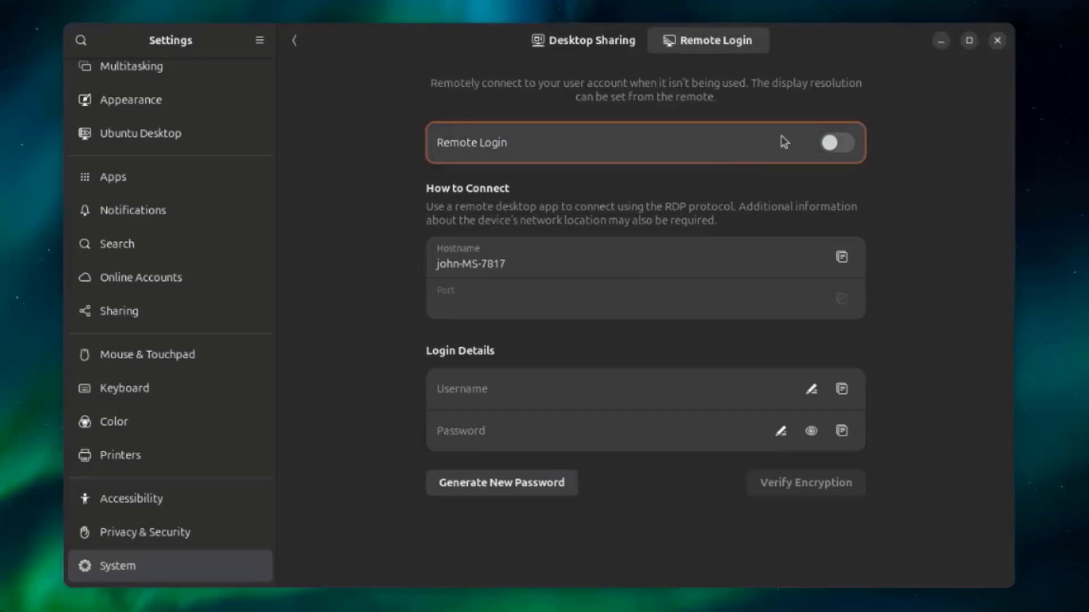
- Briefly enable Remote Login, turn it off again, and return to the System settings overview
left_click(834, 143)
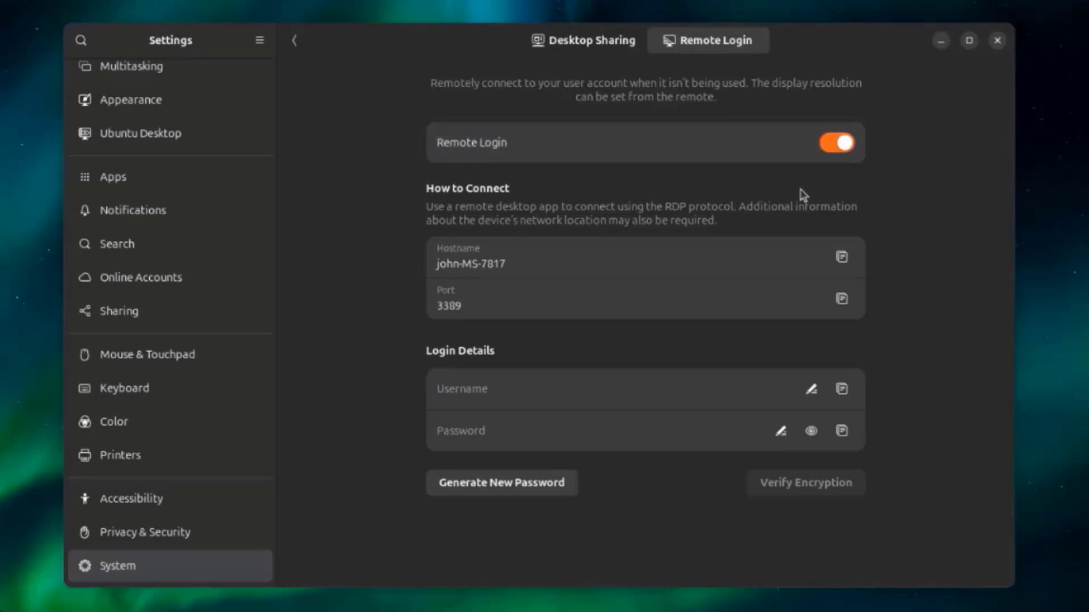
left_click(816, 148)
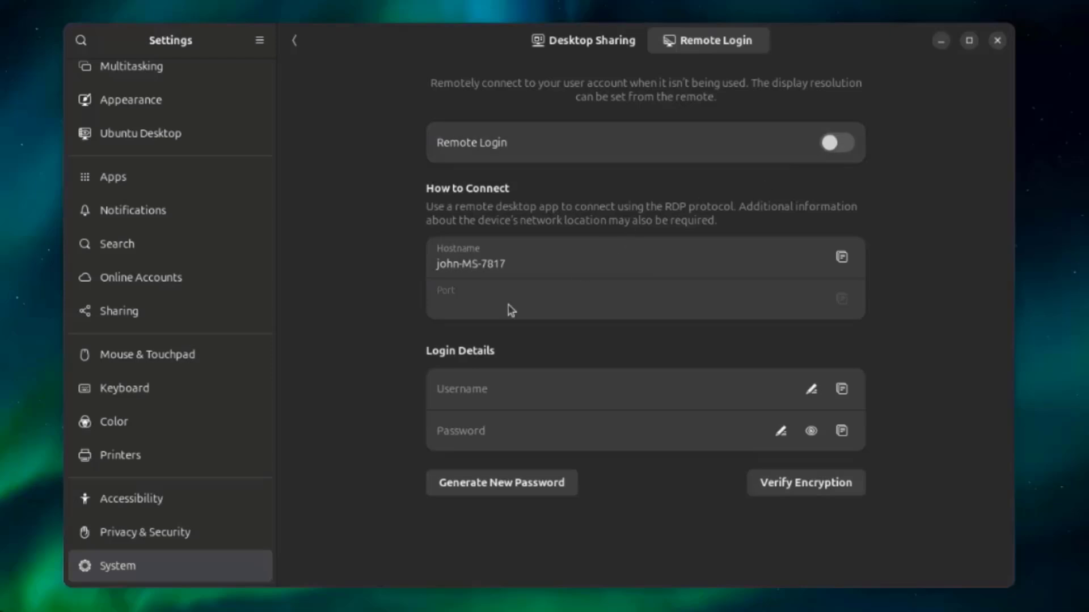
left_click(294, 39)
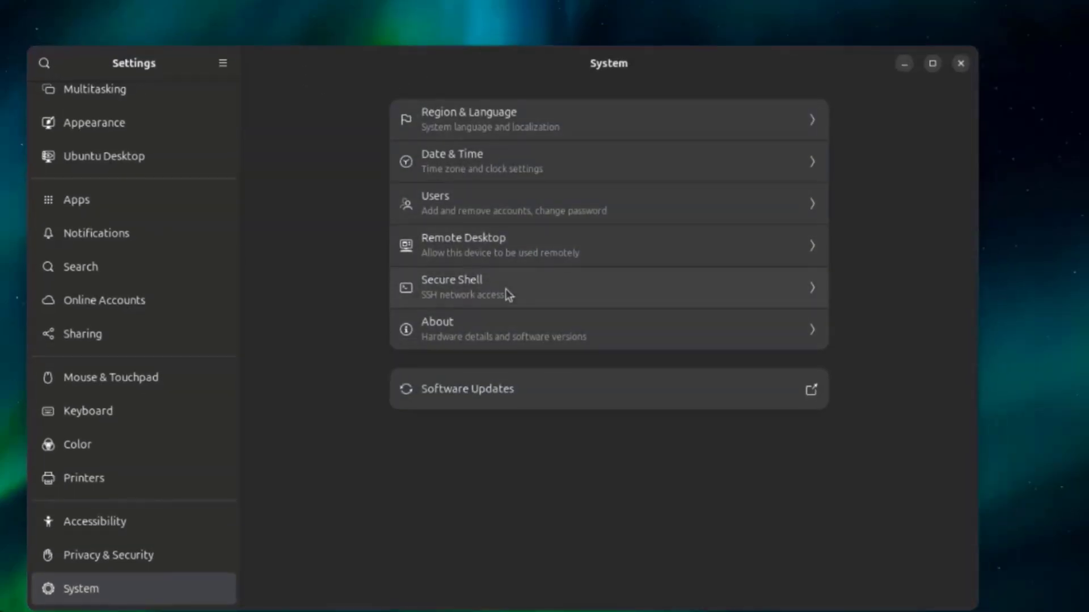
- View the Secure Shell options without changing them, and start a software update check from the System settings
left_click(505, 289)
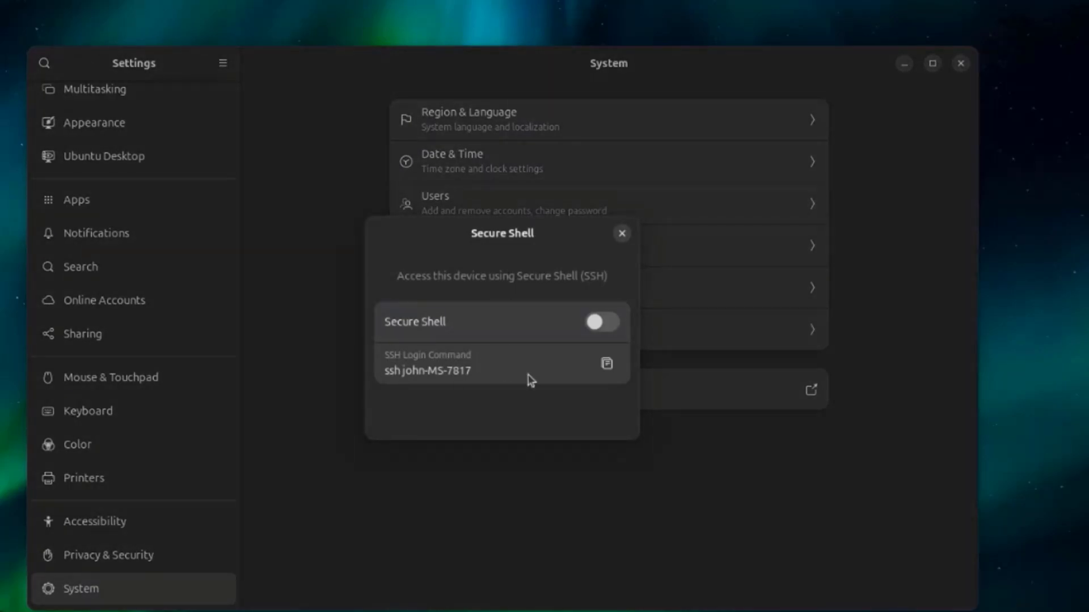
left_click(621, 233)
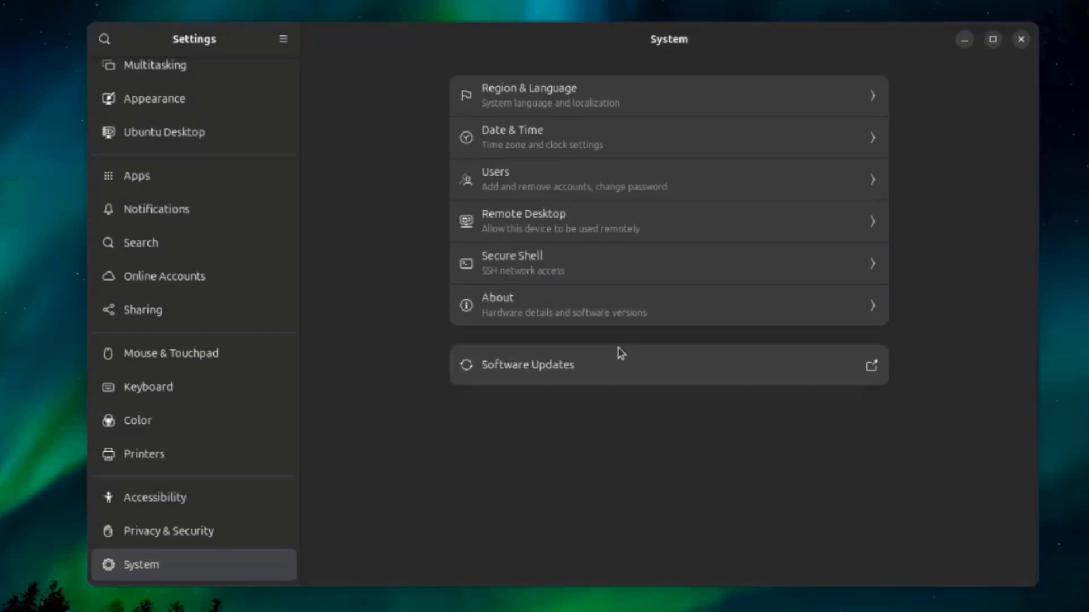
left_click(580, 365)
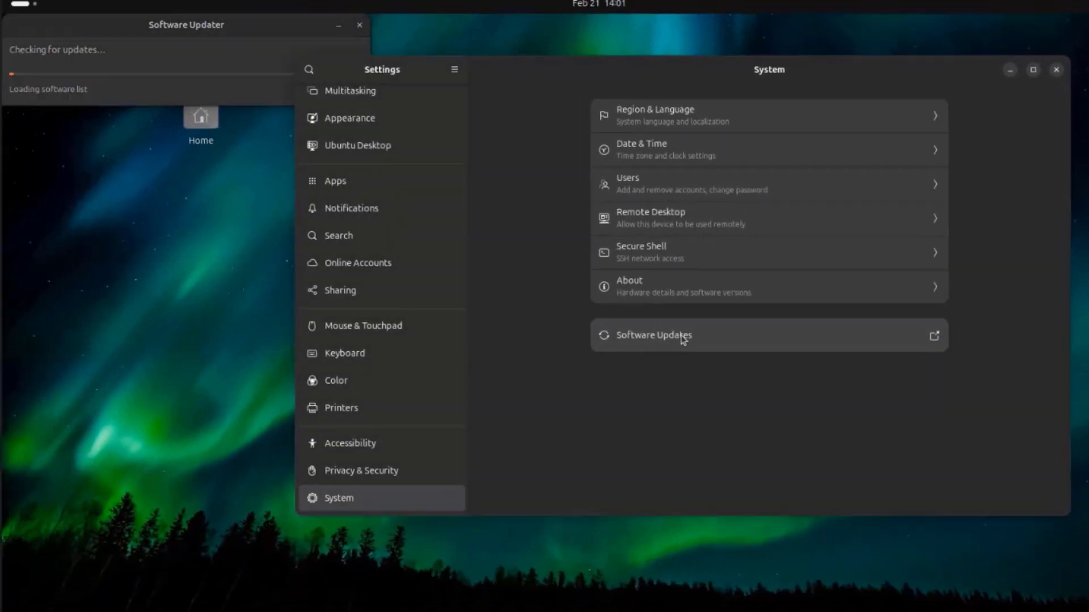
left_click_drag(122, 28, 570, 187)
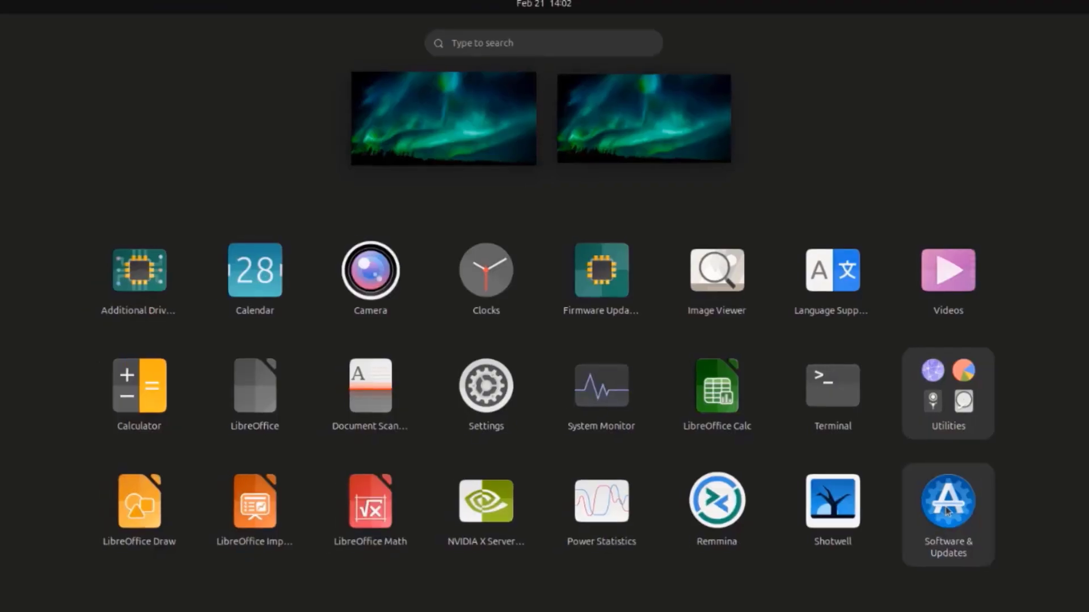
- Open Software & Updates and examine the other software sources, including the add and edit source dialogs, without changing any source
left_click(945, 510)
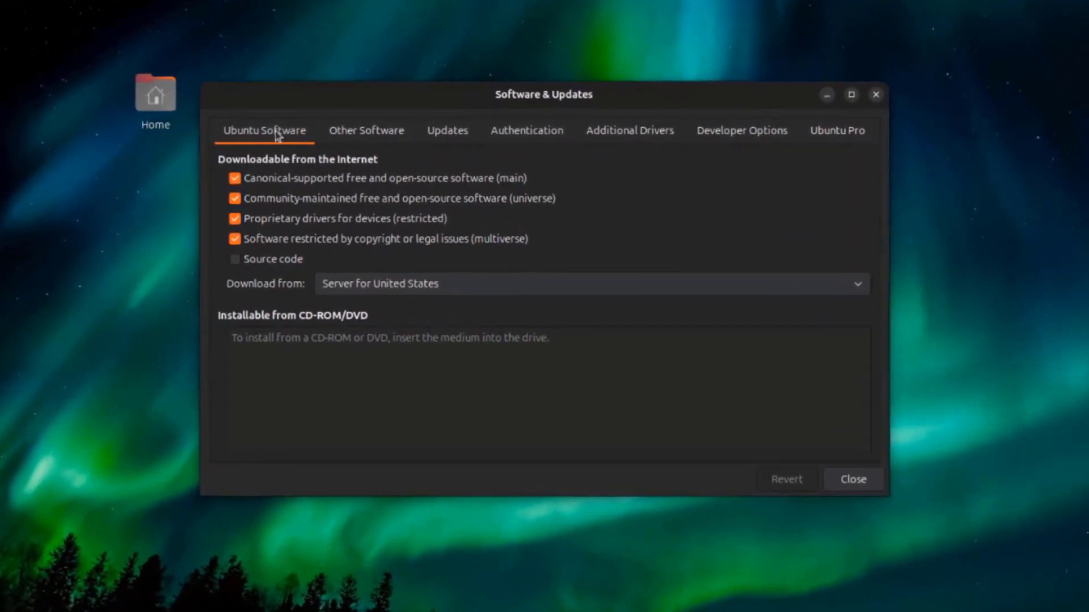
left_click(349, 133)
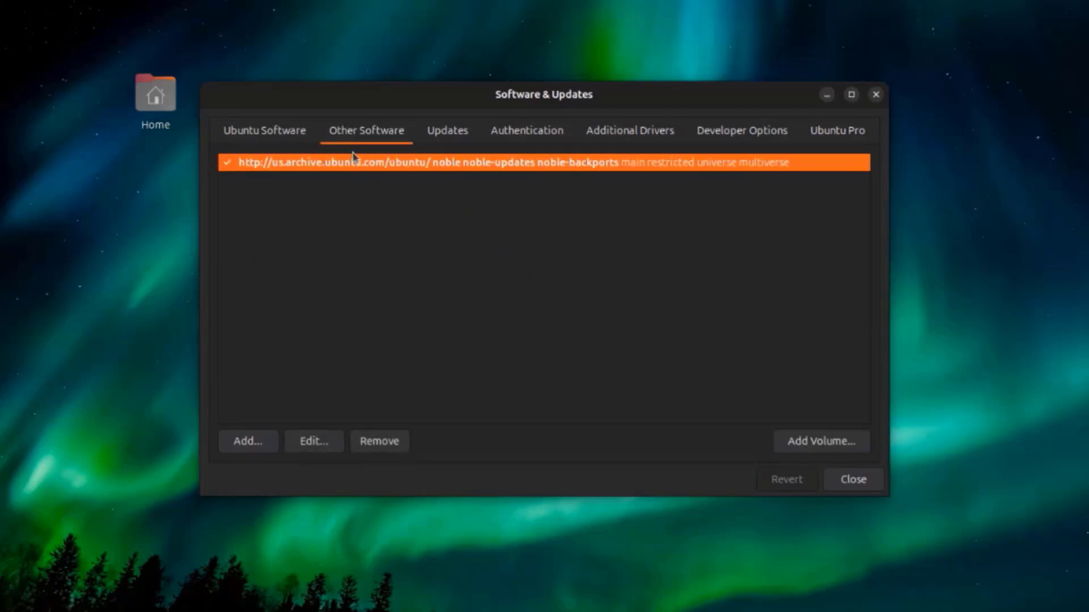
left_click(259, 446)
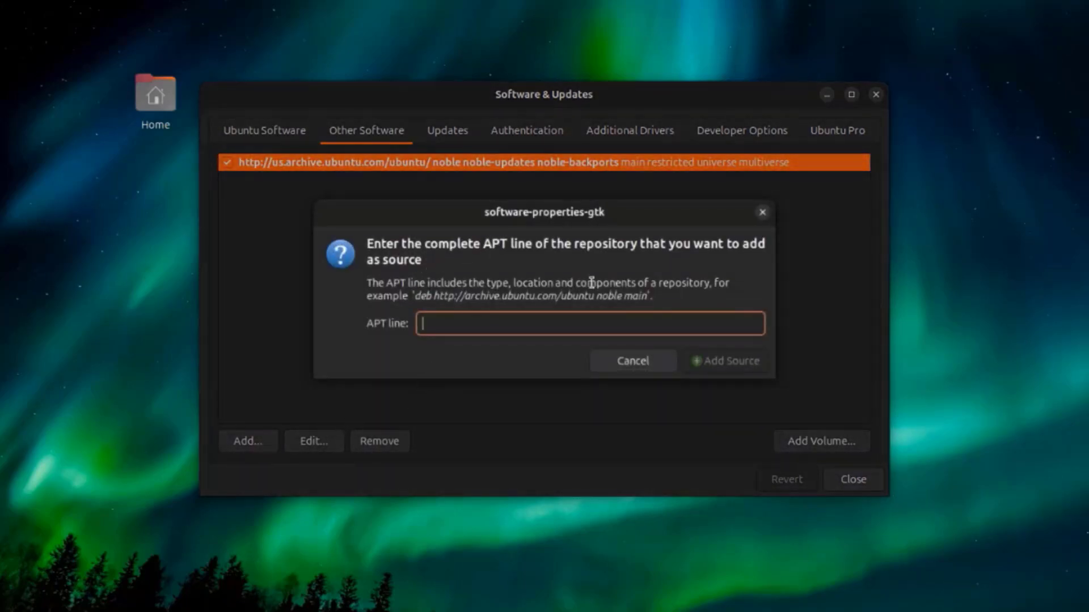
left_click(644, 368)
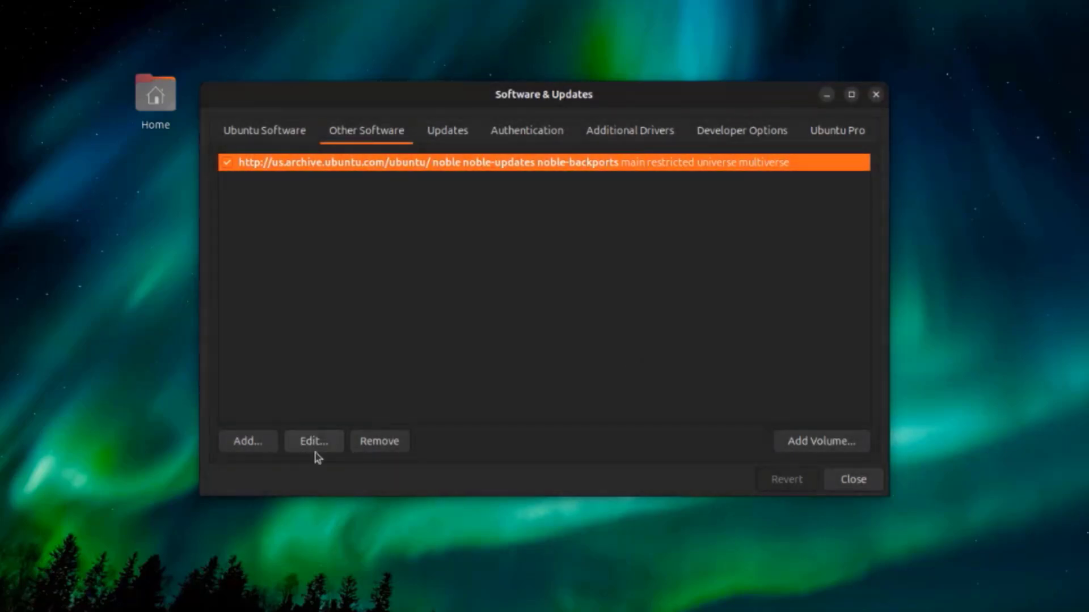
left_click(317, 447)
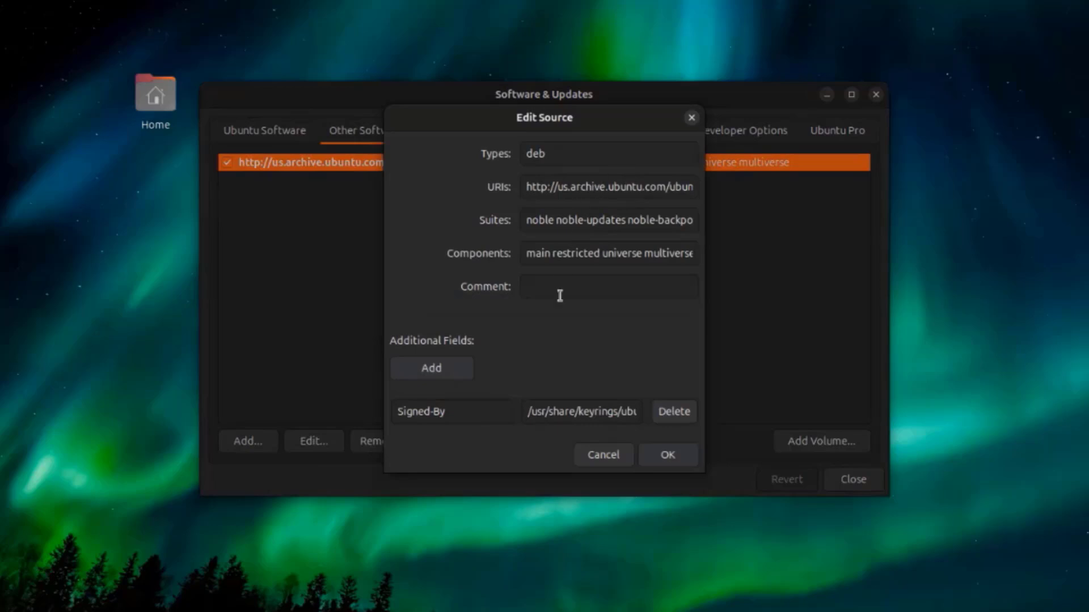
left_click(462, 370)
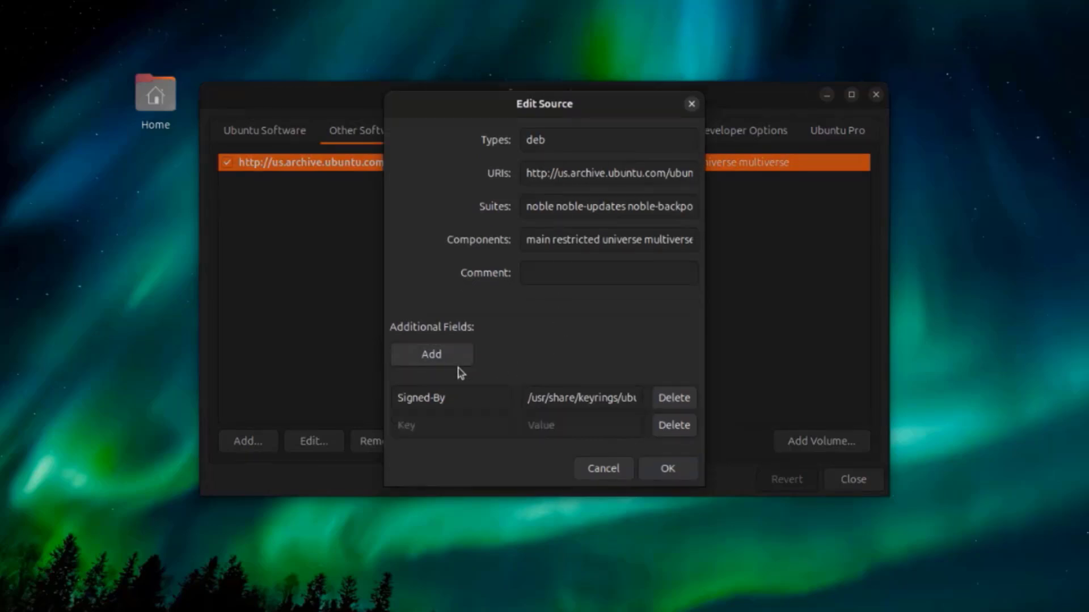
left_click(621, 477)
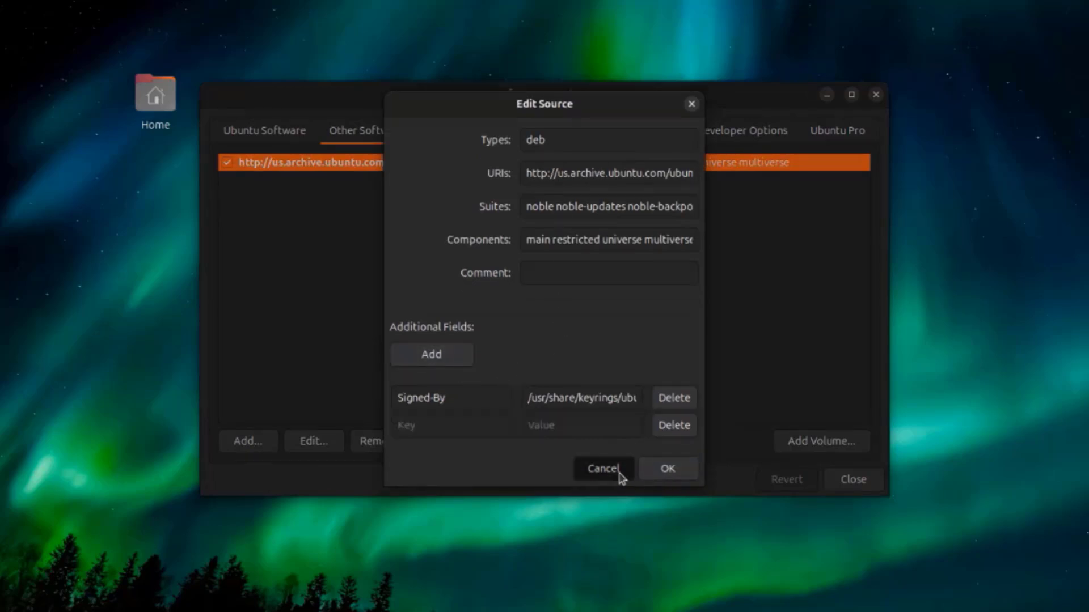
- Review the available choices for update subscription, checking frequency, other updates and new Ubuntu version notifications, leaving them as they are
left_click(443, 135)
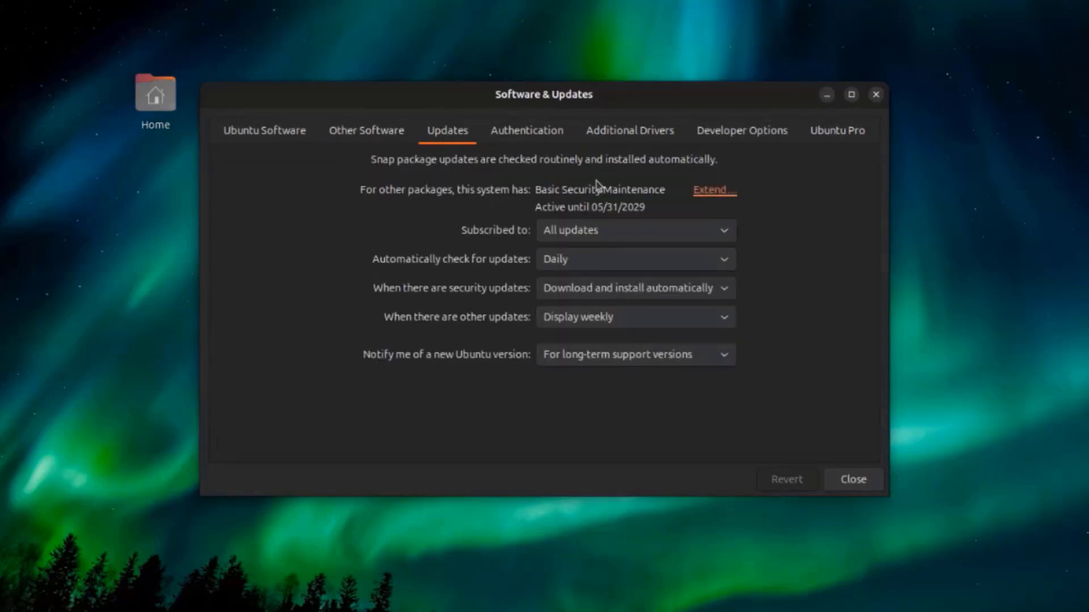
left_click(600, 230)
left_click(600, 231)
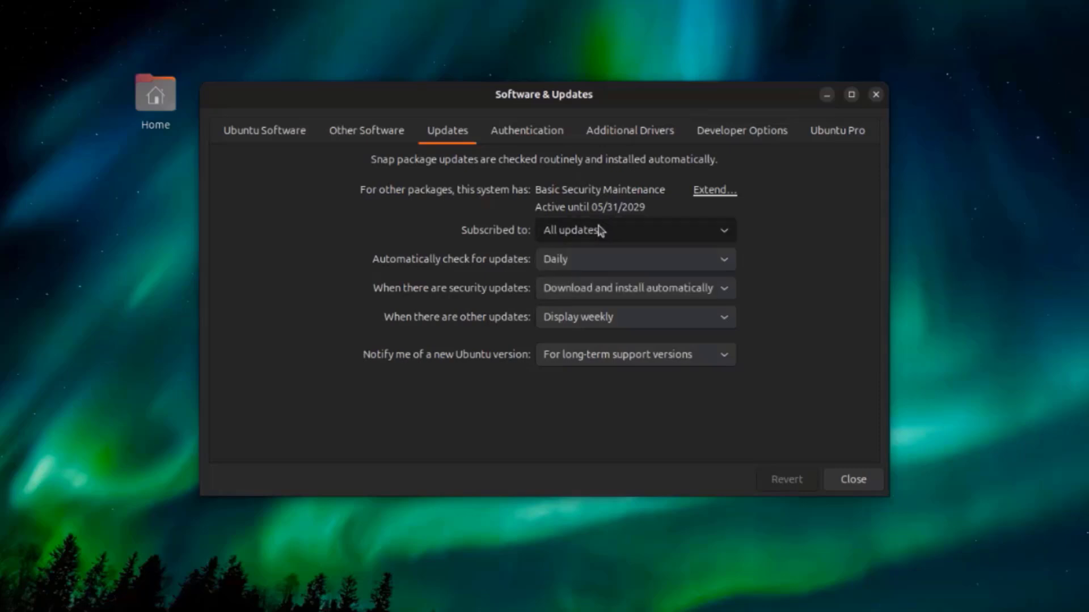
left_click(595, 271)
left_click(594, 266)
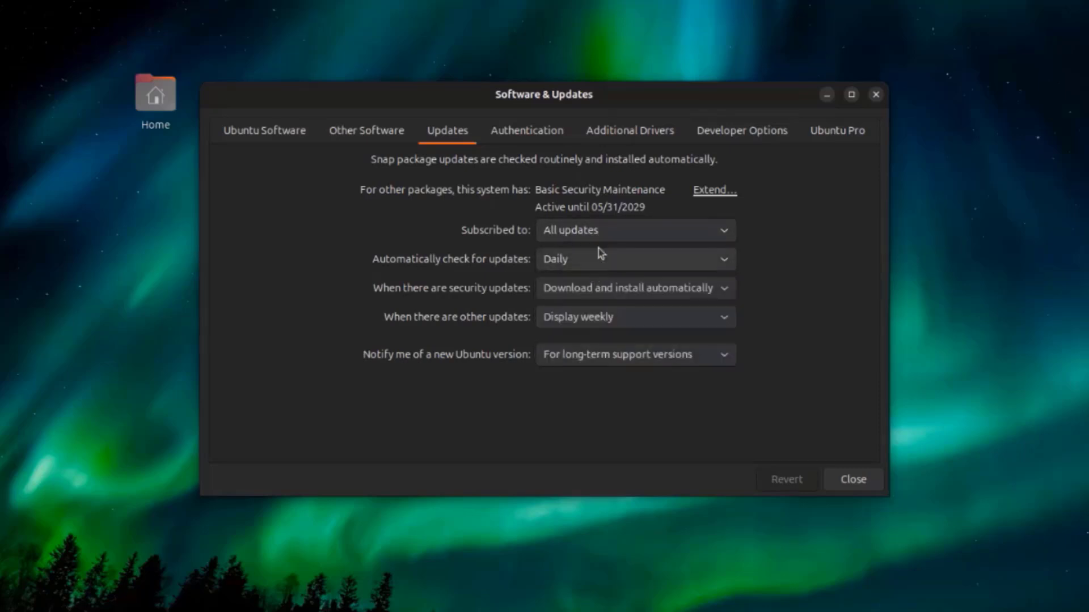
left_click(591, 261)
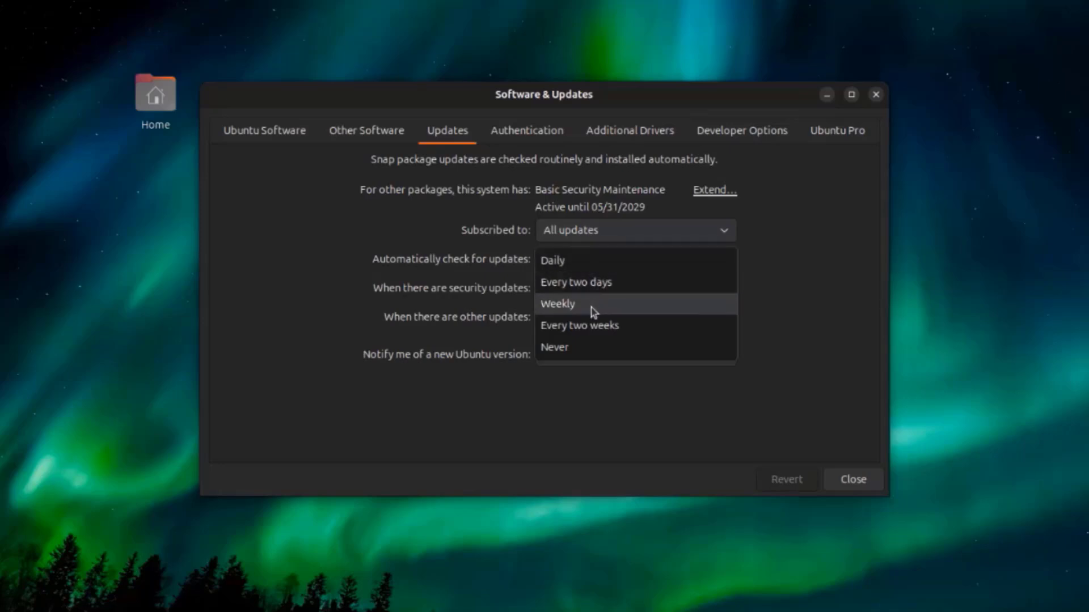
left_click(457, 216)
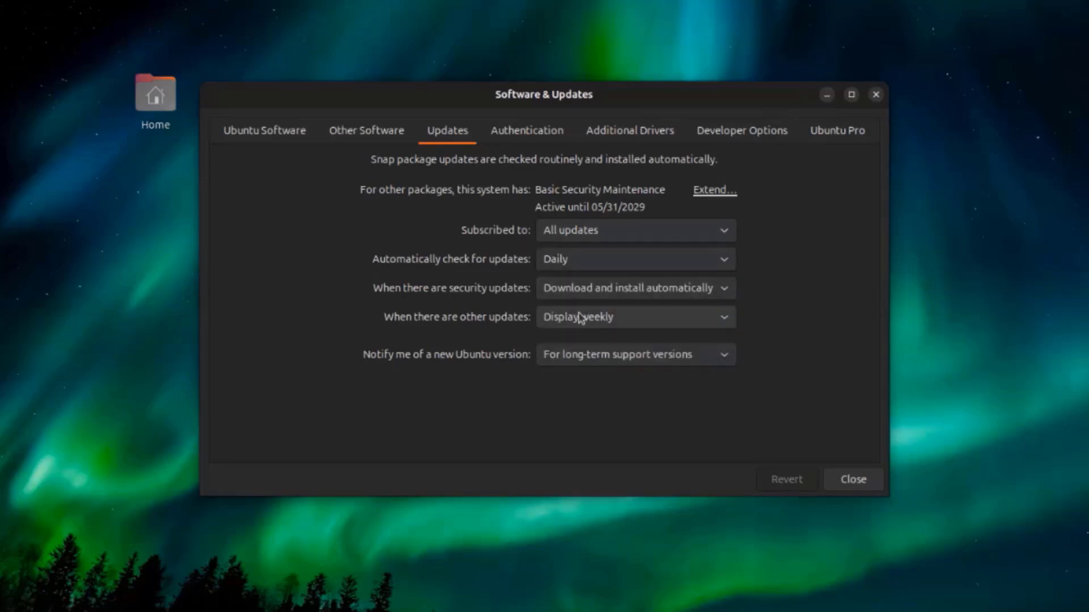
left_click(581, 318)
left_click(580, 318)
left_click(603, 360)
left_click(602, 356)
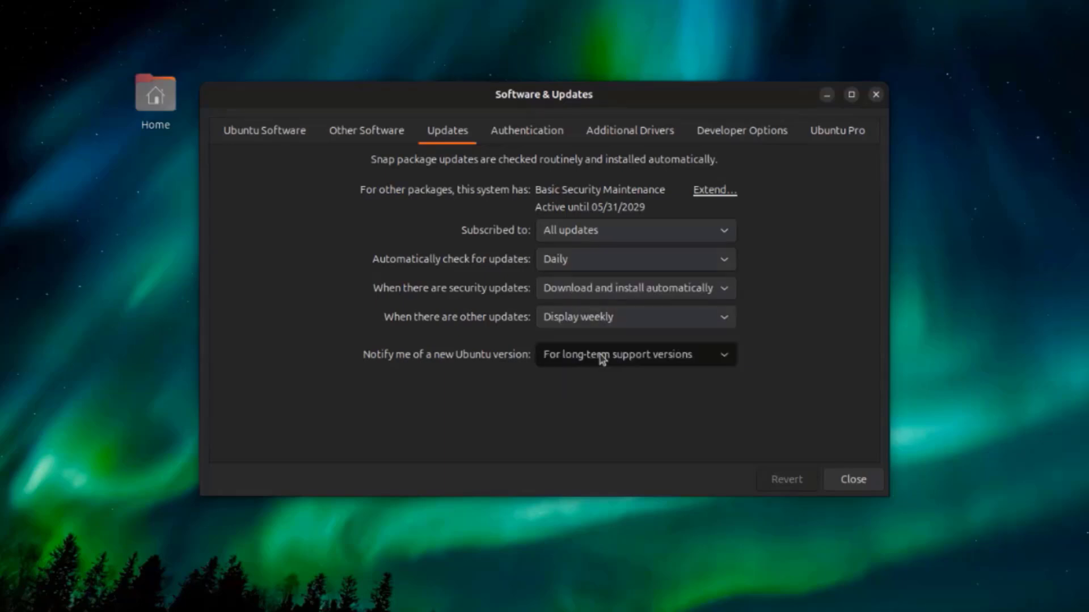
- Look through the trusted software providers under Authentication and view the Additional Drivers page
left_click(540, 134)
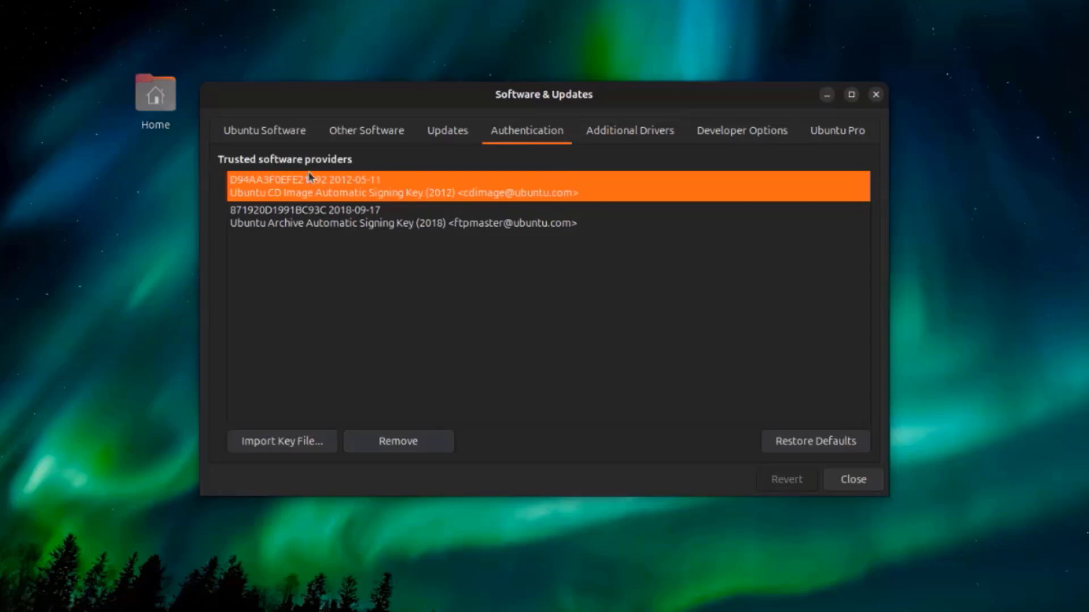
left_click(317, 213)
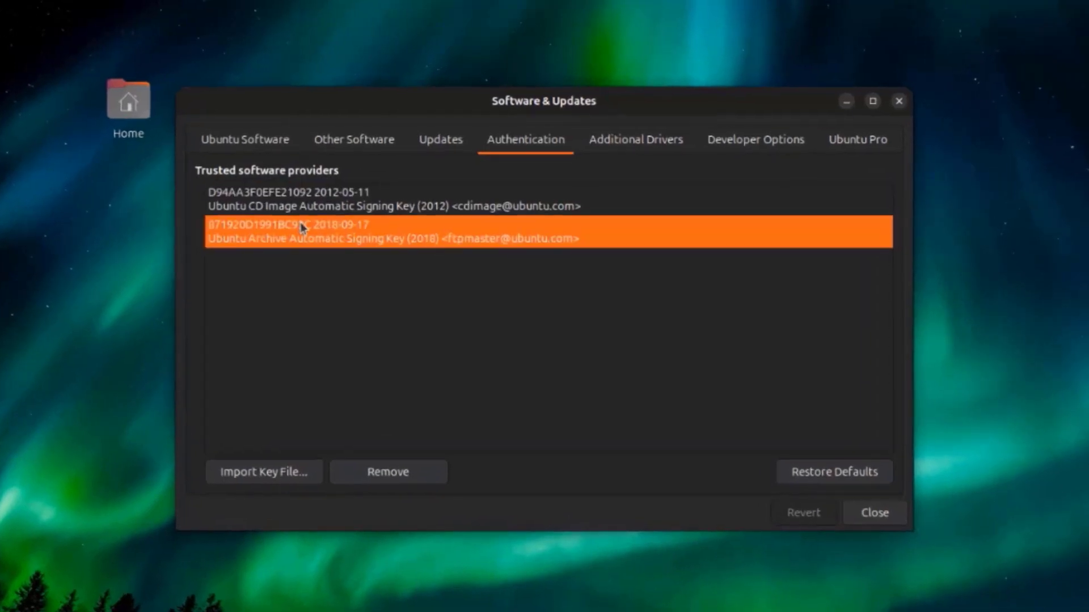
left_click(303, 206)
left_click(598, 145)
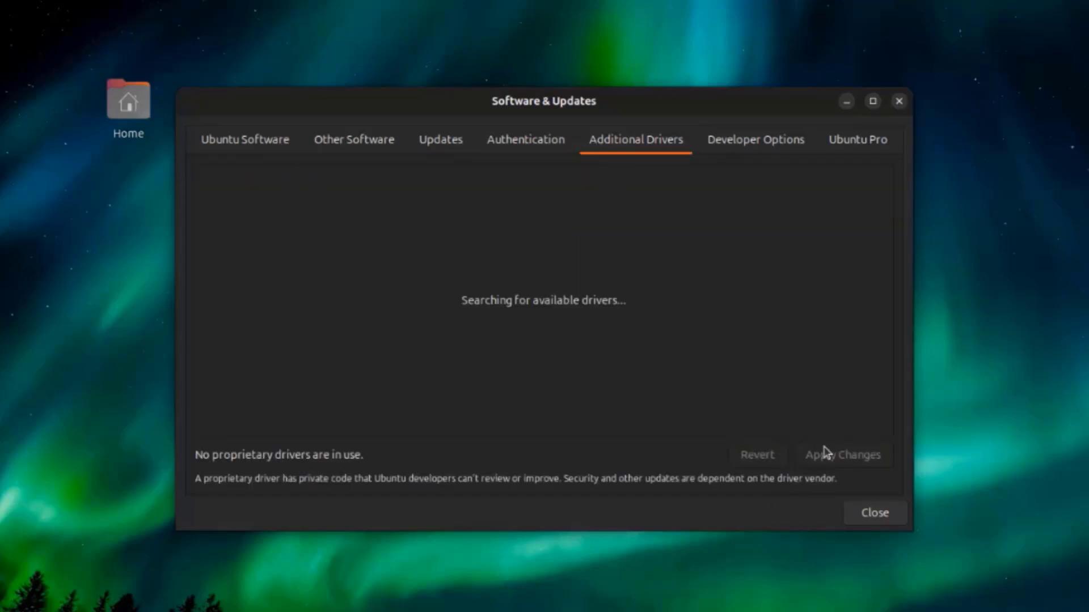
- Enable pre-released updates (noble-proposed) in the Developer Options, authenticating with the account password
left_click(763, 145)
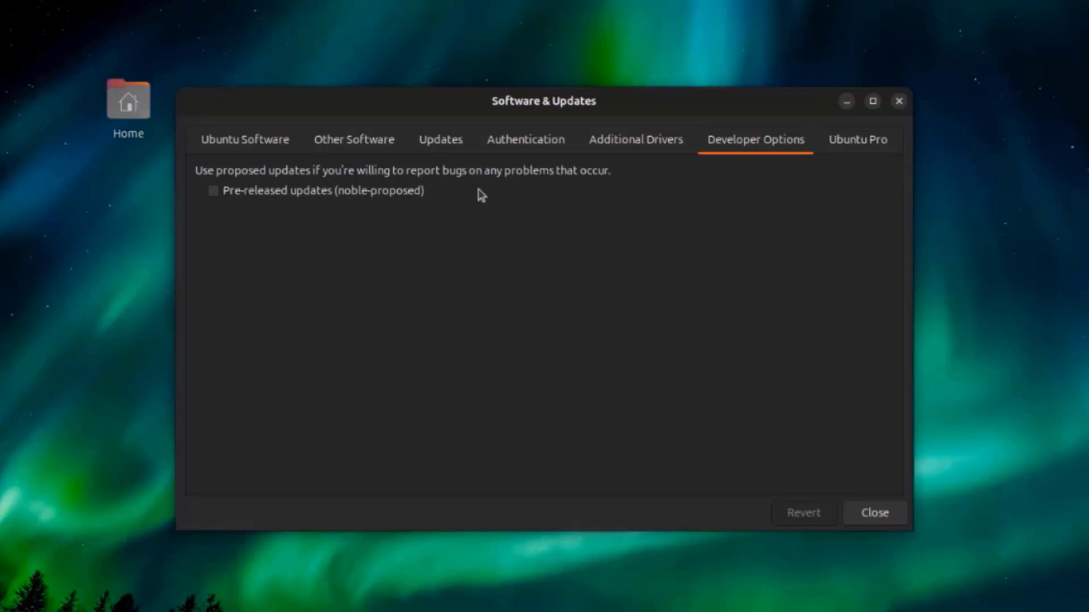
left_click(371, 190)
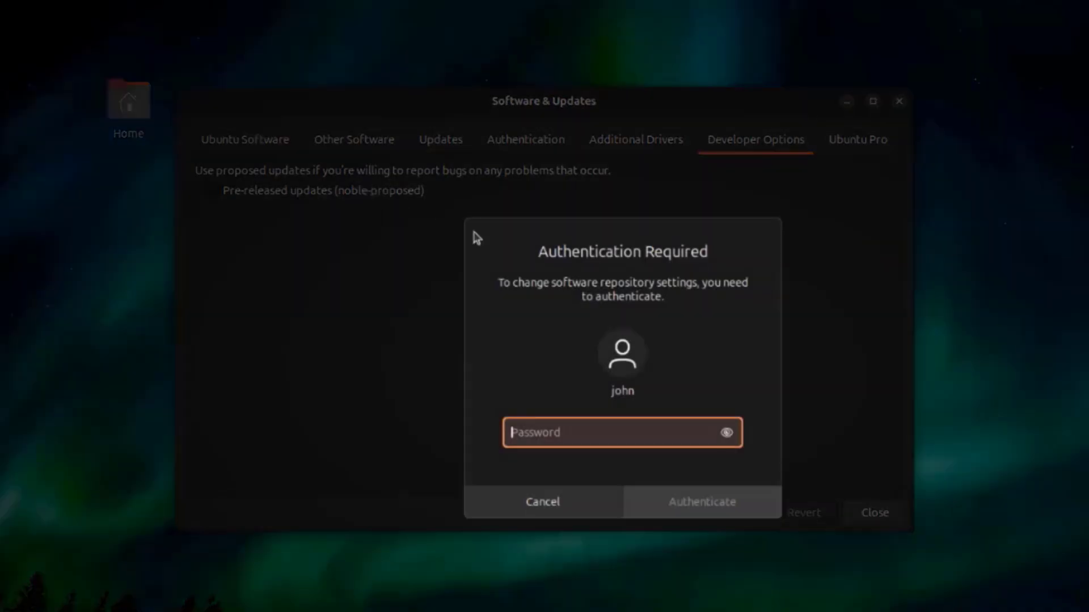
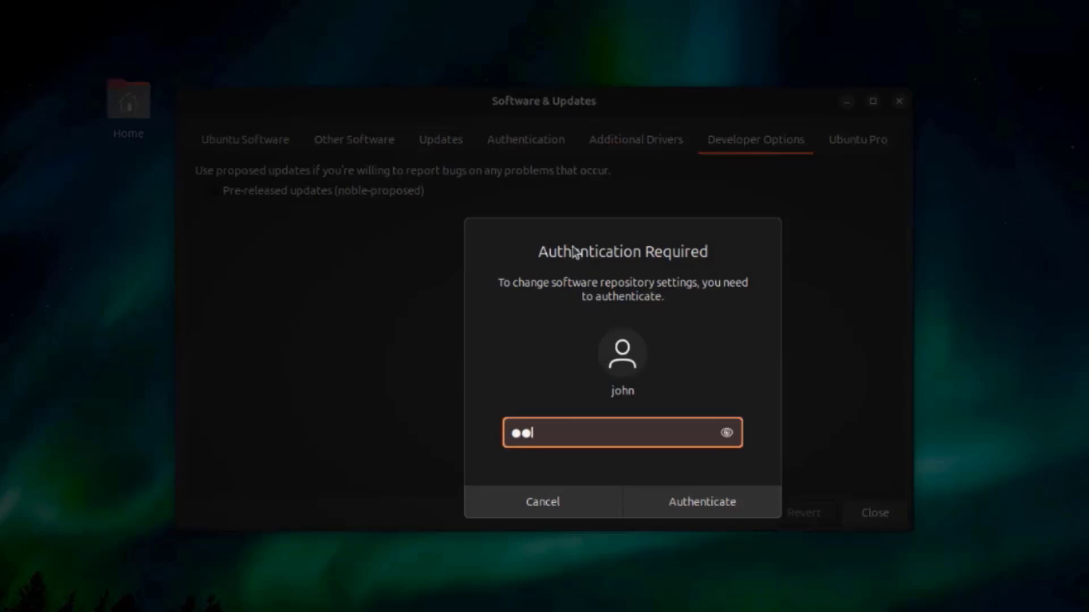
key("Return")
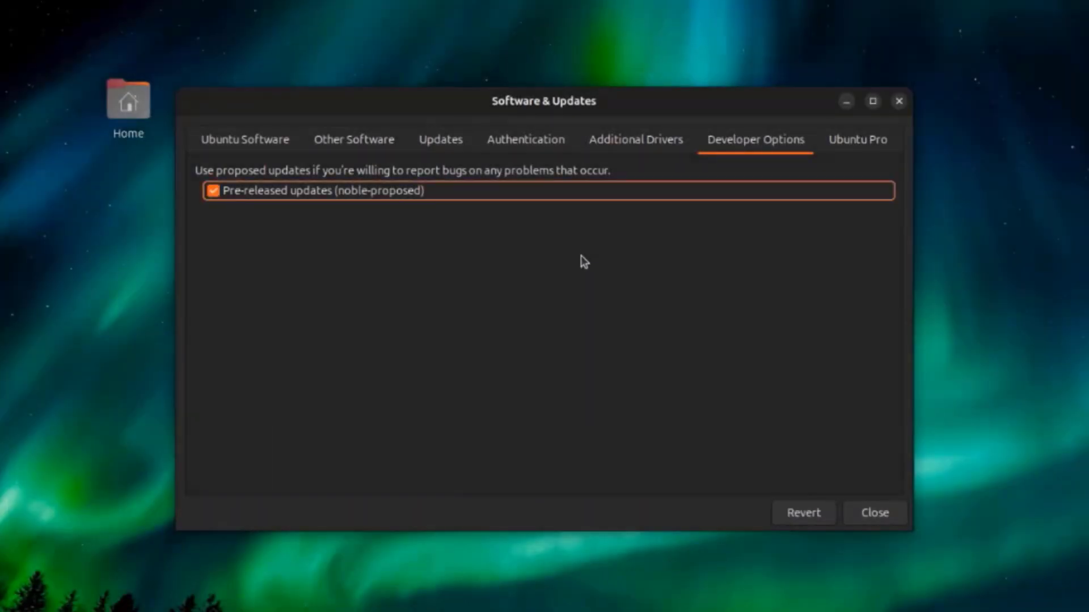
- Close Software & Updates and reload the information about available software
left_click(863, 151)
left_click(878, 513)
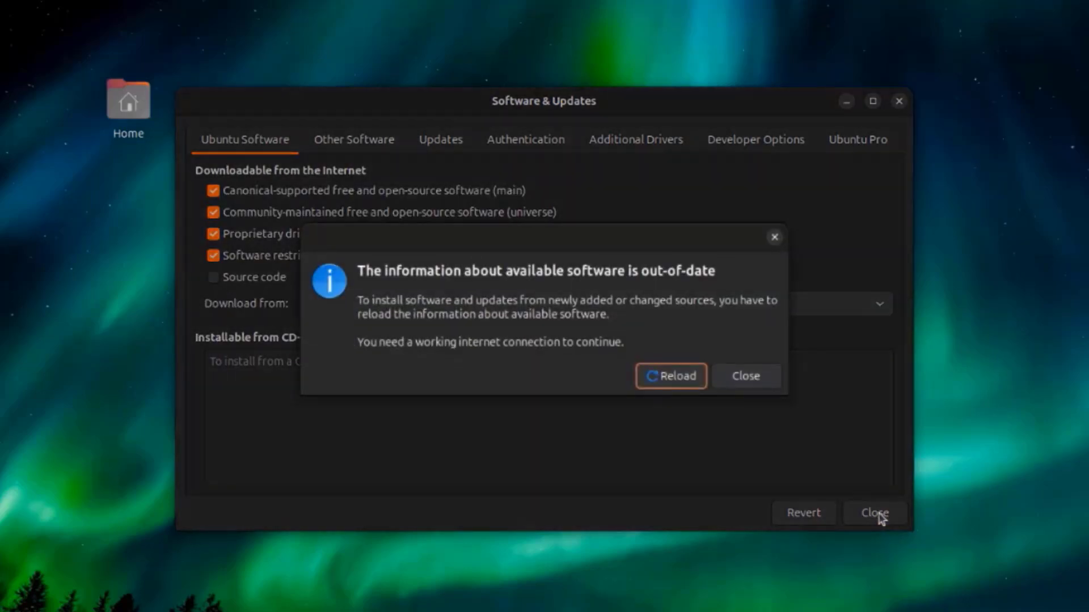
left_click(700, 376)
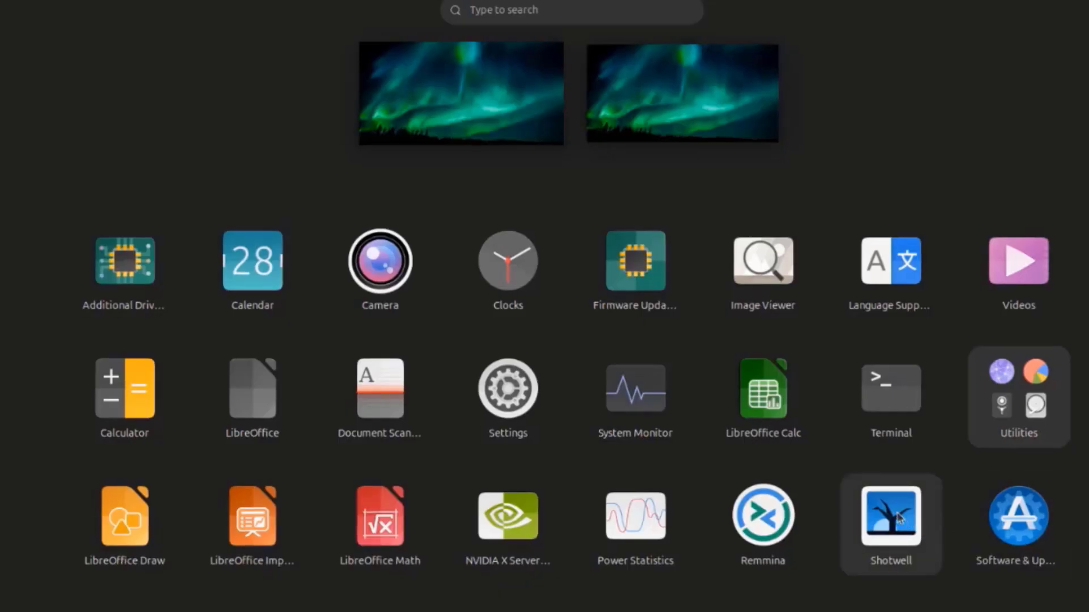
- Open Shotwell, dismiss its welcome message, and browse the Trash, All Events and Photos views
left_click(899, 518)
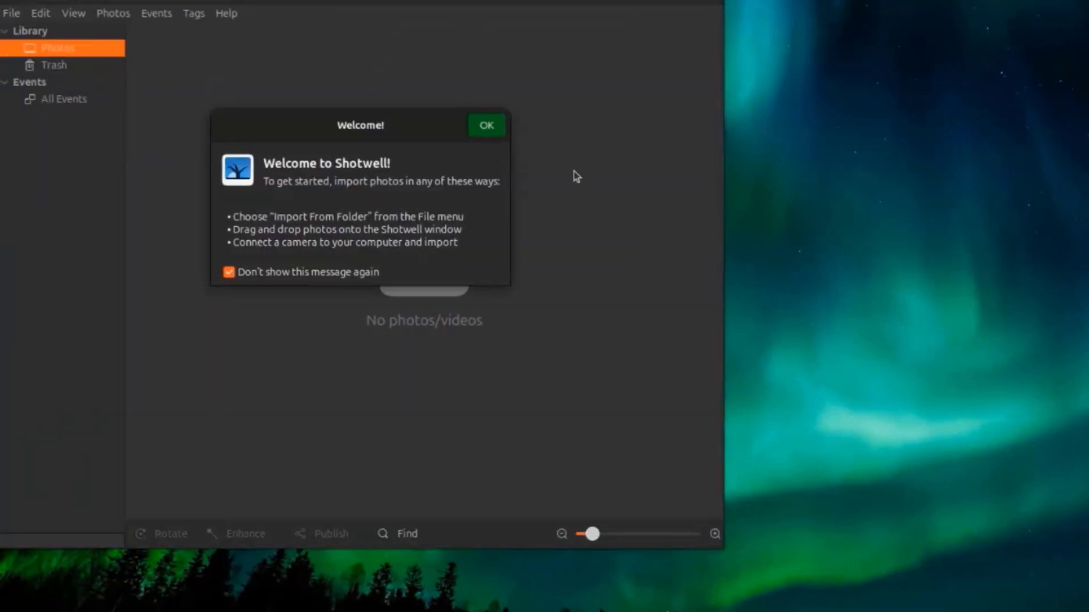
left_click(488, 127)
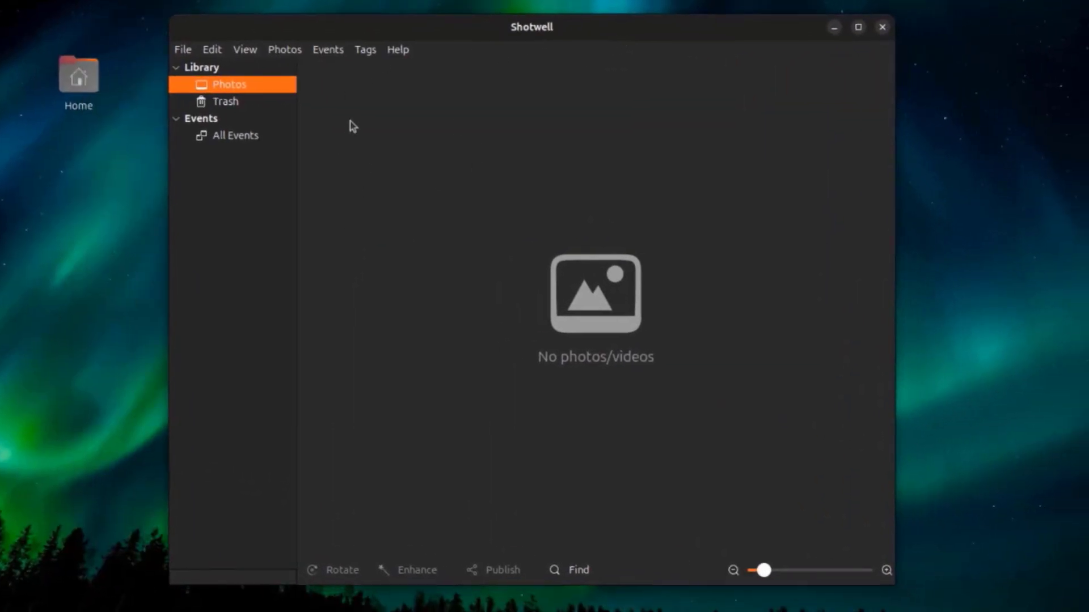
left_click(222, 102)
left_click(233, 135)
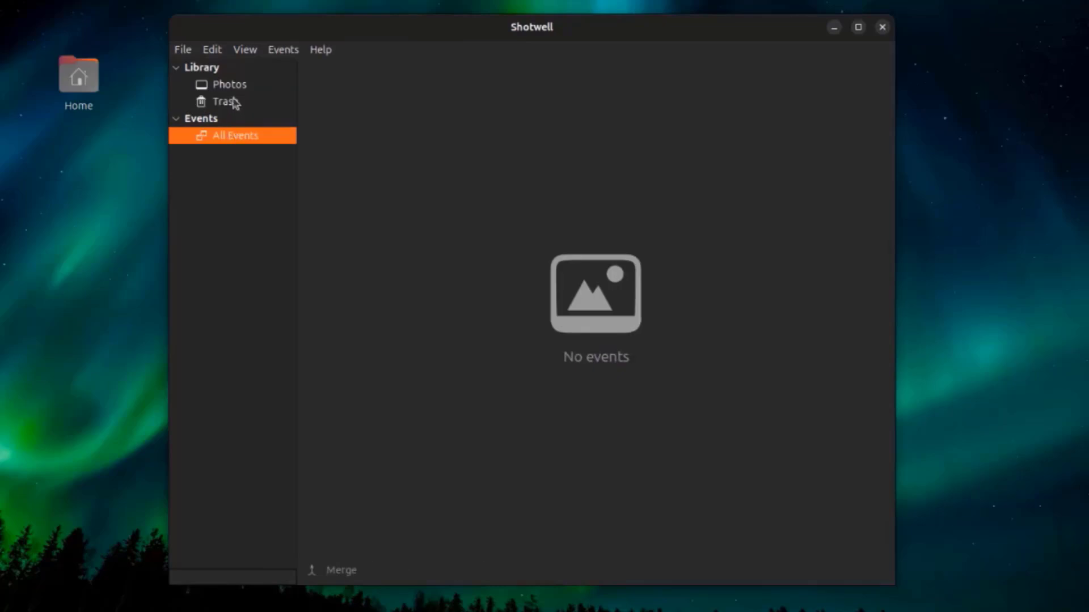
left_click(233, 86)
- Check Shotwell's version information and look through its File, View, Tags and Help commands
left_click(398, 50)
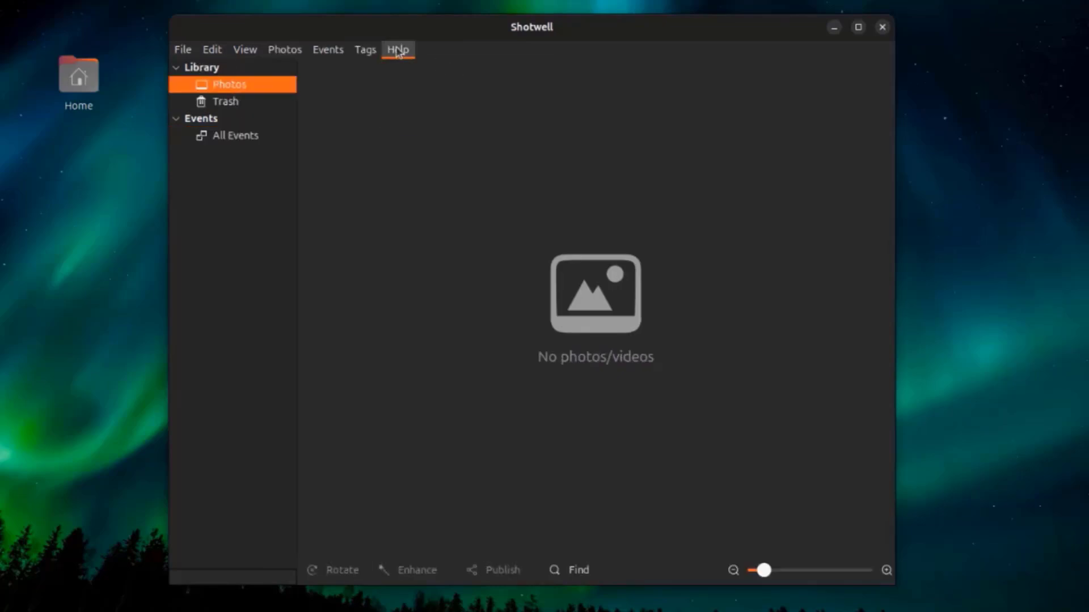
left_click(416, 130)
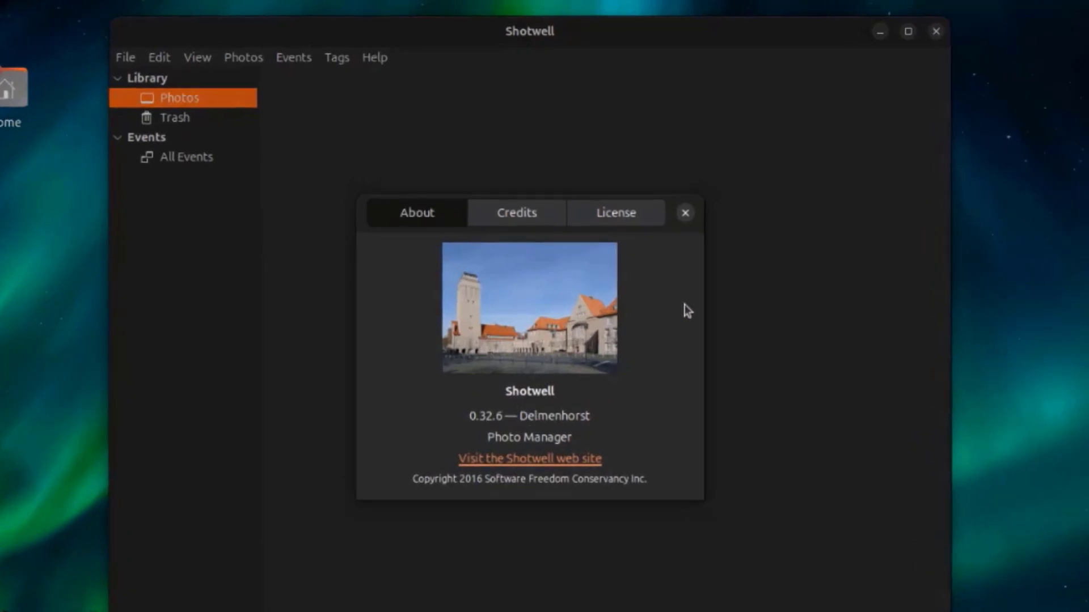
left_click(687, 213)
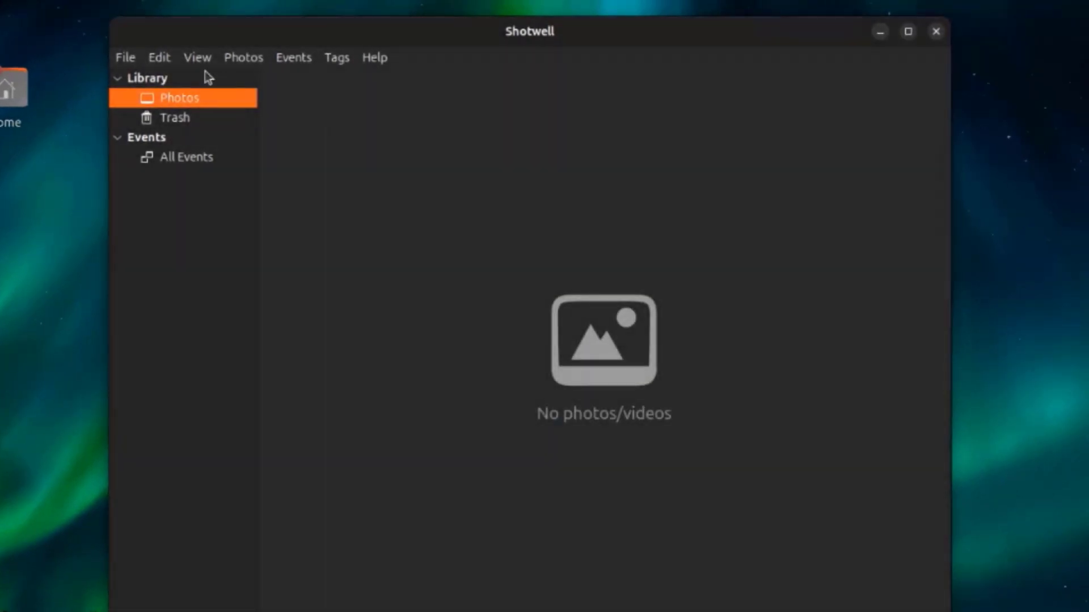
left_click(150, 59)
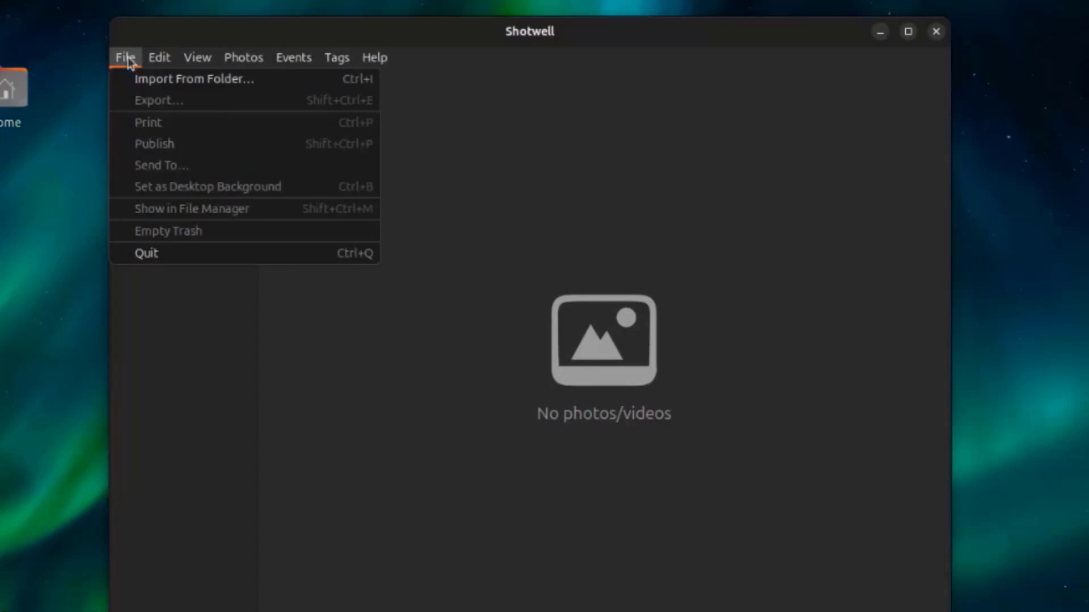
mouse_move(195, 63)
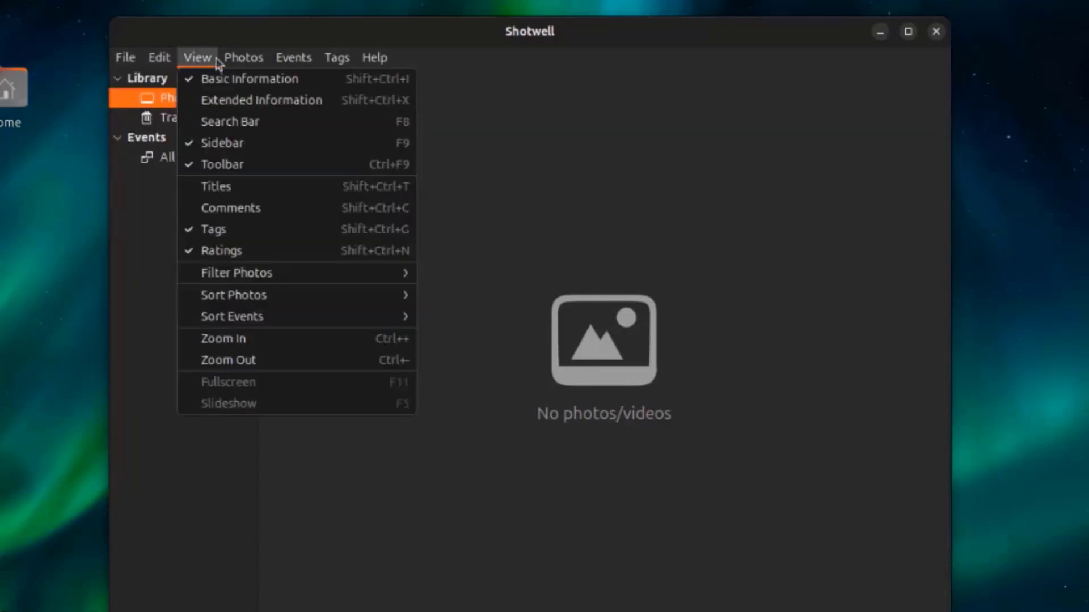
mouse_move(290, 64)
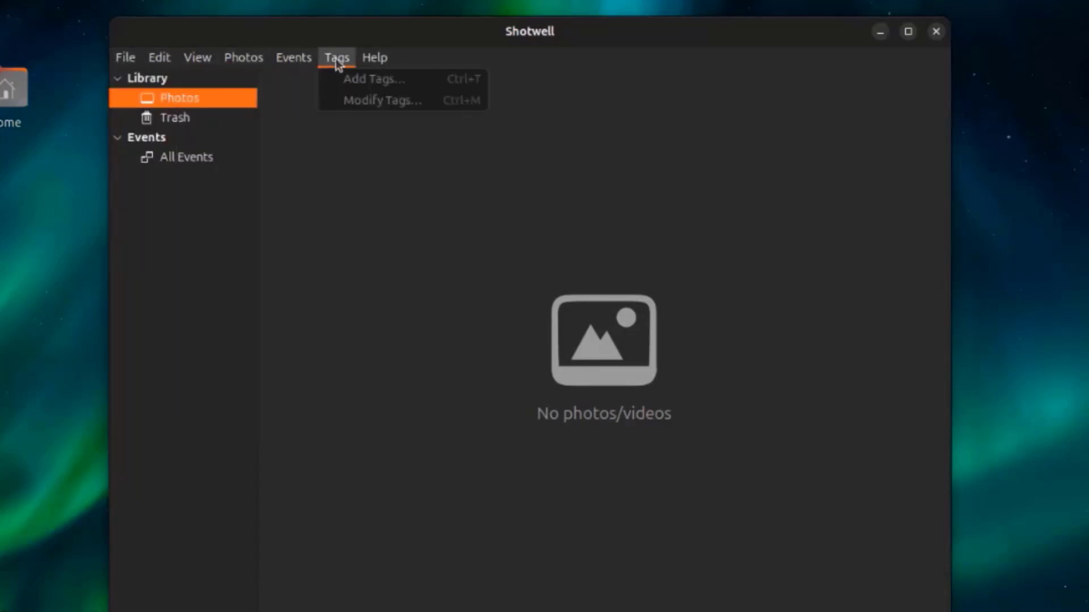
mouse_move(381, 63)
left_click(416, 144)
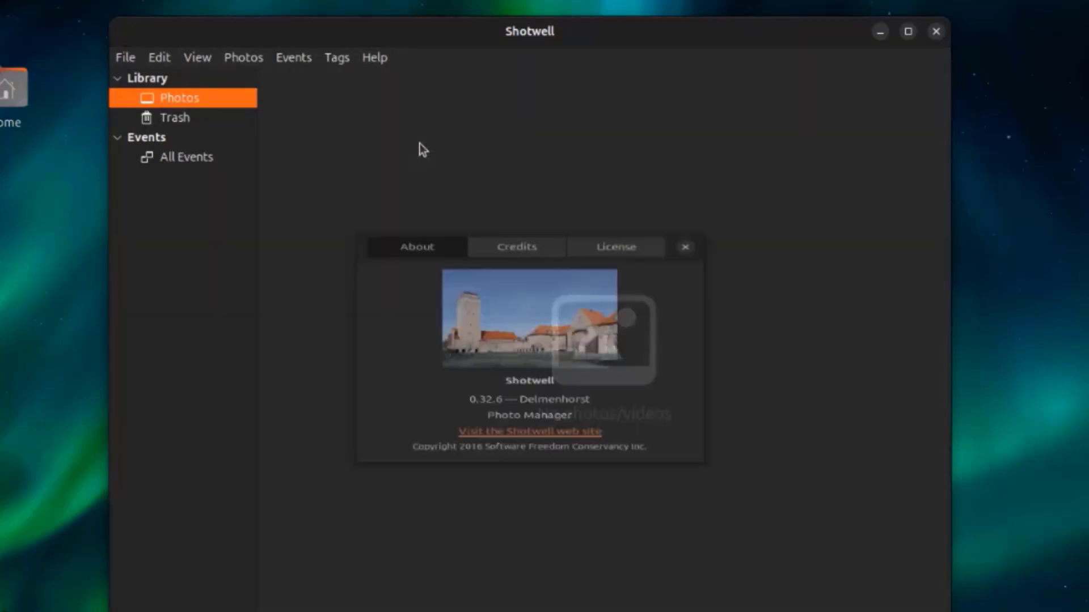
left_click(686, 213)
- Show all installed applications and browse both pages of the Utilities folder
key("super+a")
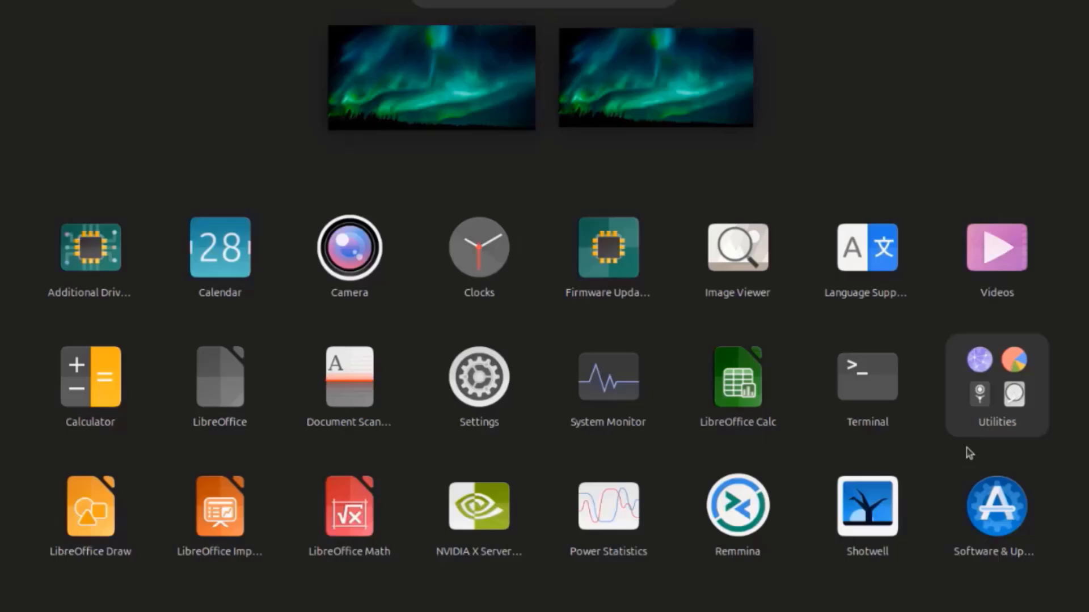
left_click(984, 395)
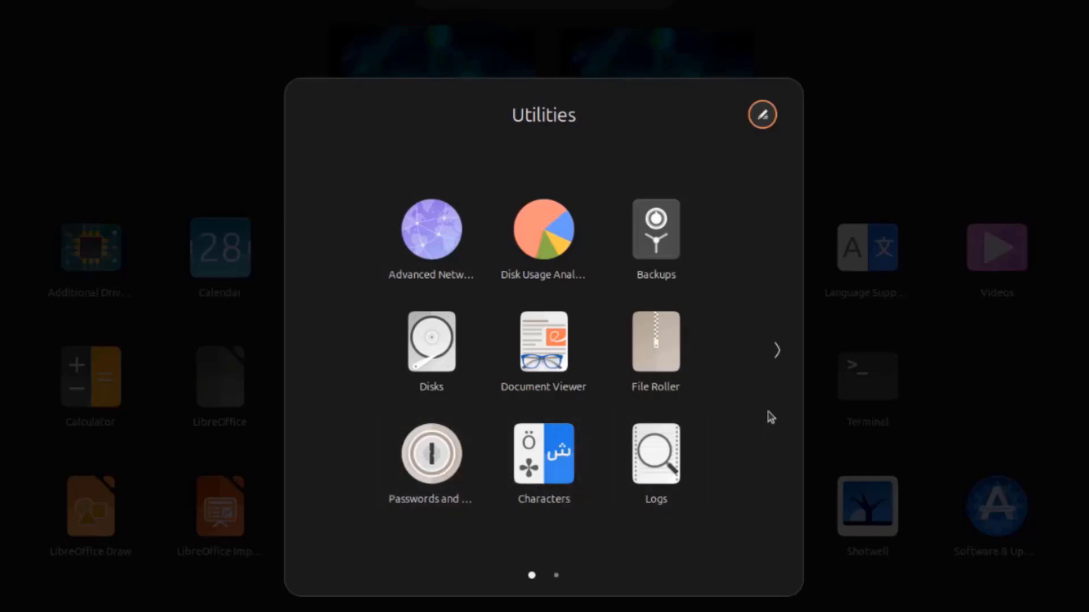
left_click(774, 357)
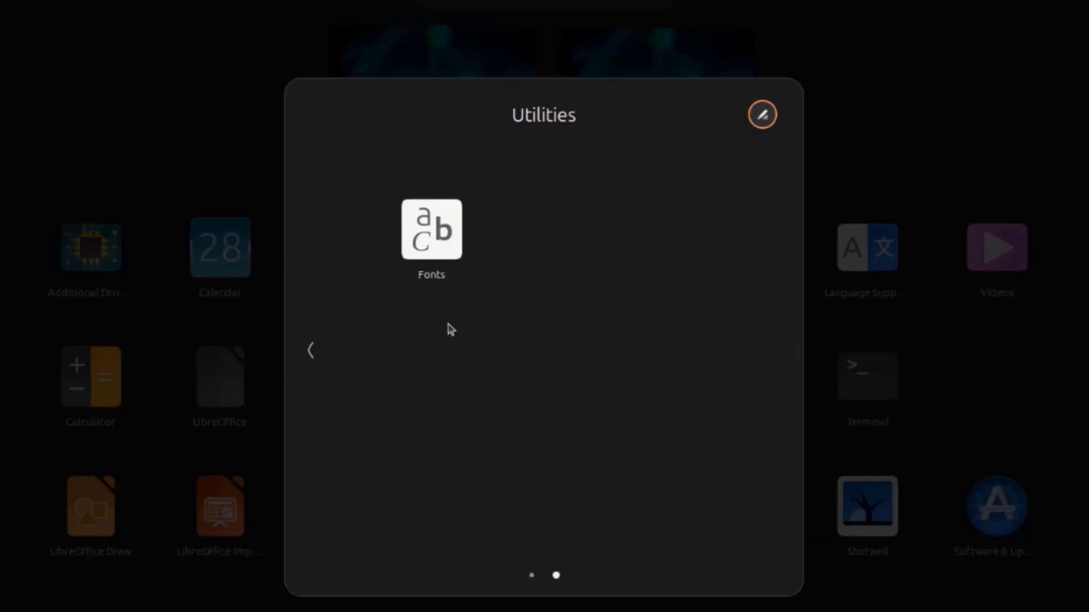
left_click(311, 350)
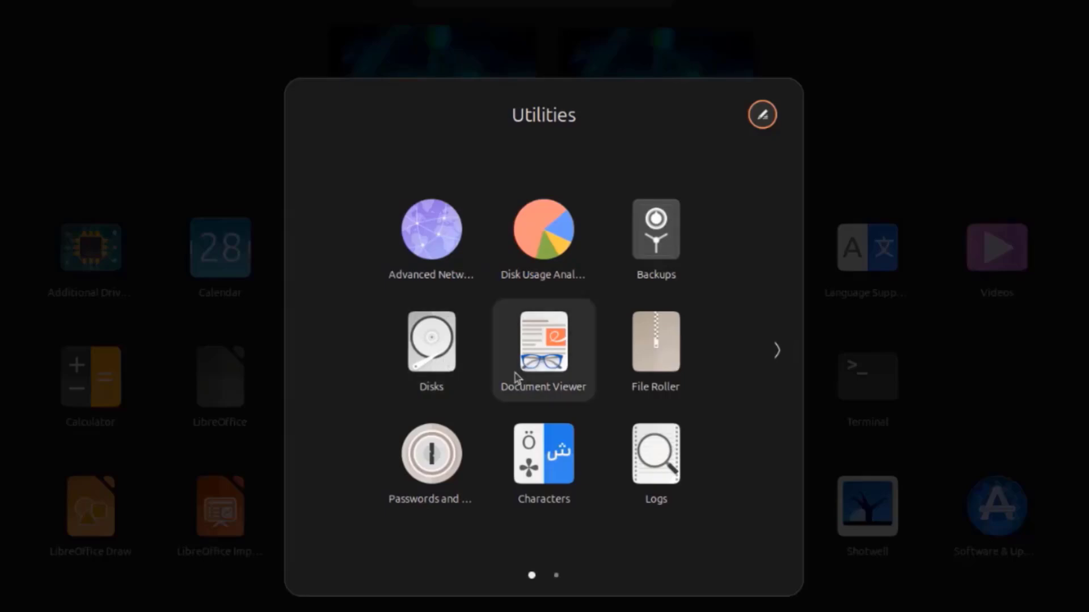
- Open Disk Usage Analyzer, scan the computer's root file system and display it as a treemap chart
left_click(547, 280)
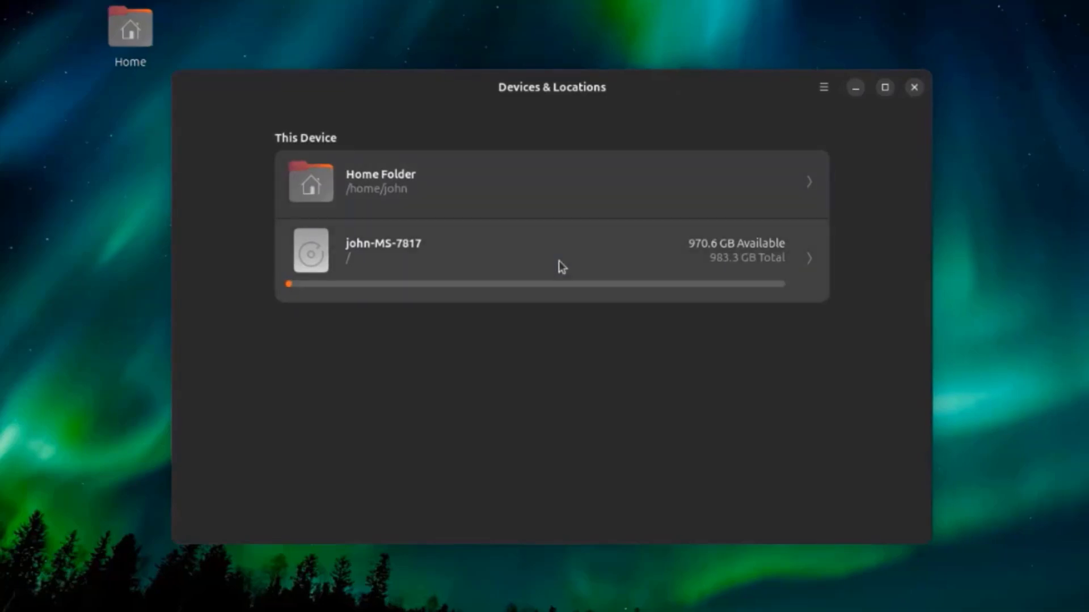
left_click(559, 261)
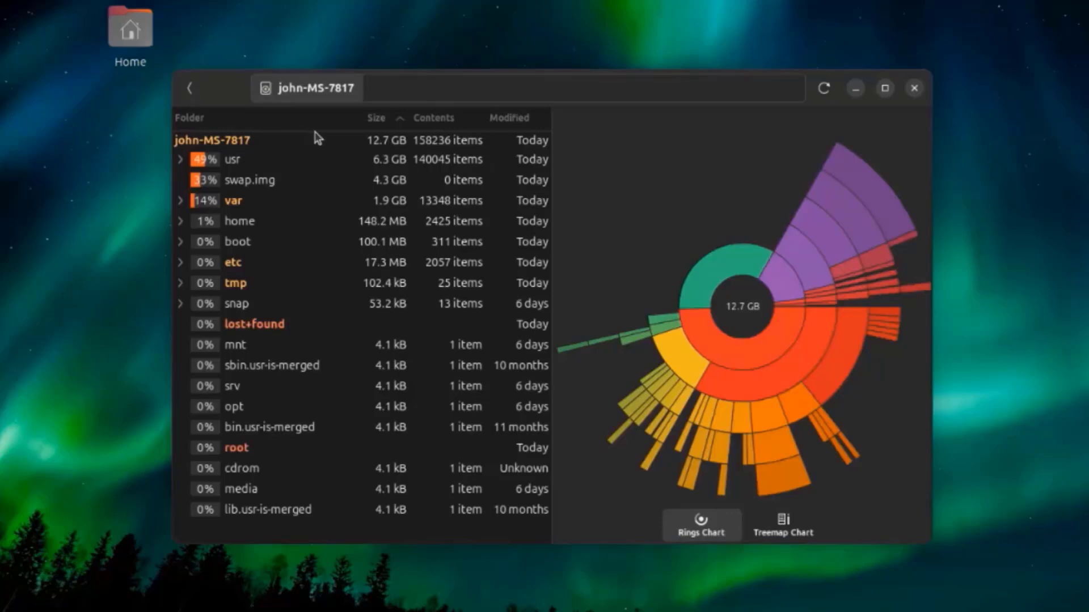
left_click(775, 532)
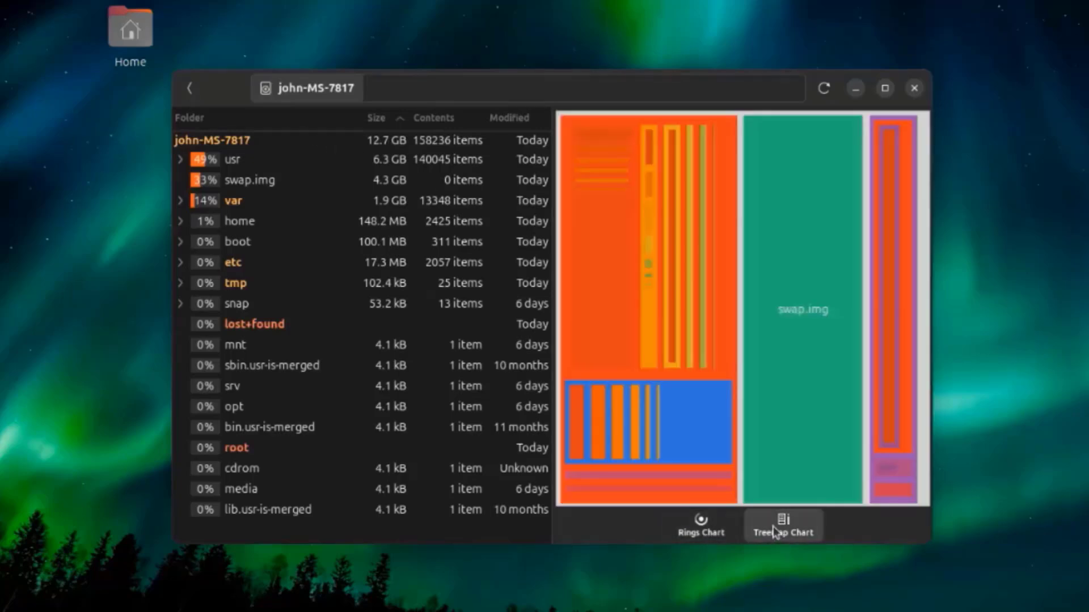
- Inspect the contents of the boot folder, switch to the rings chart and return to the list of devices
double_click(208, 242)
left_click(231, 269)
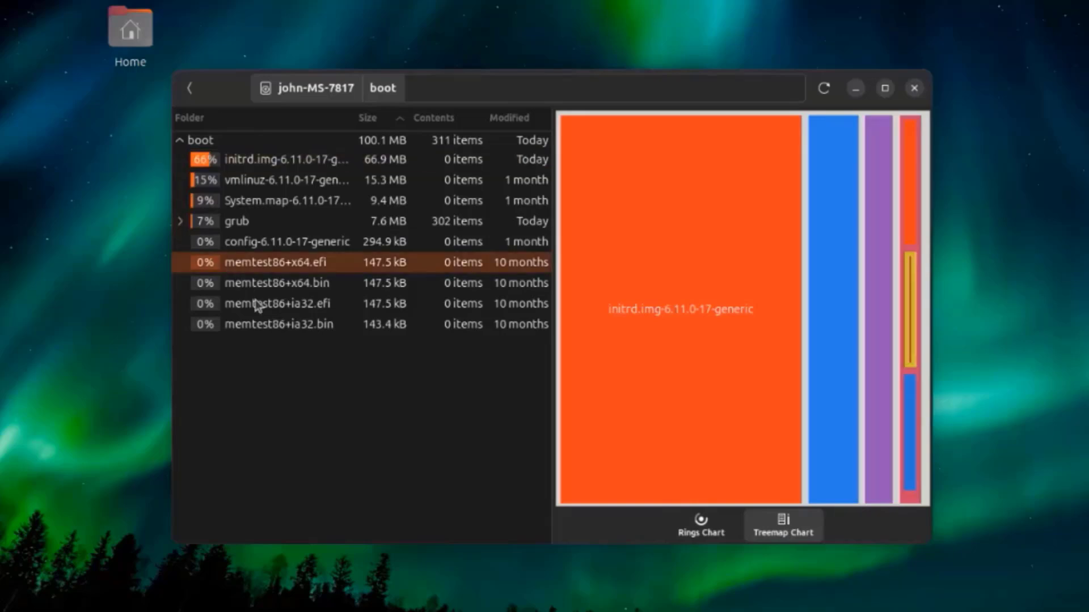
left_click(243, 207)
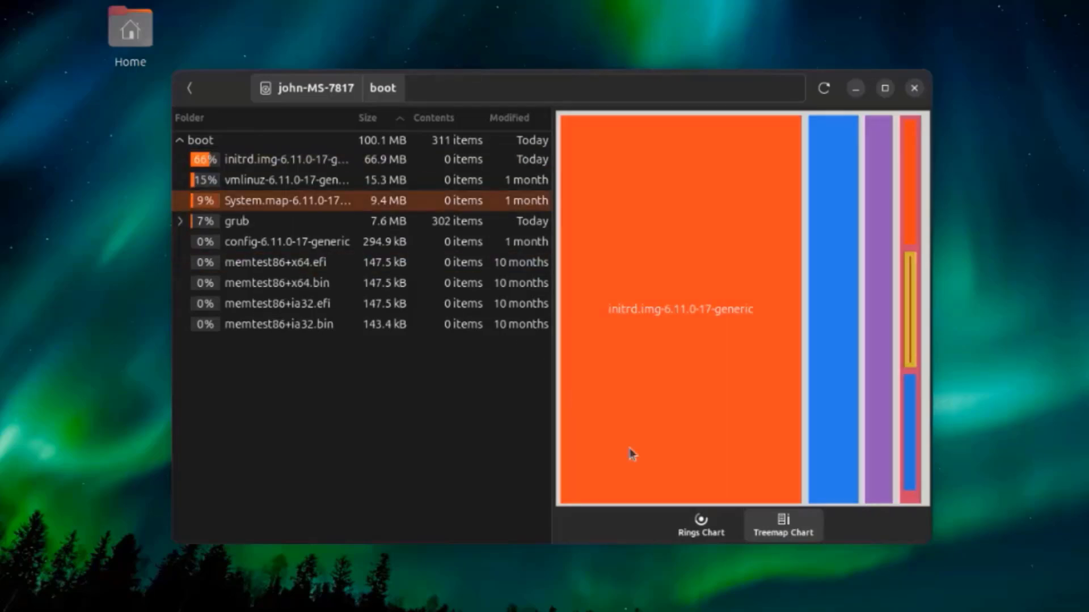
left_click(703, 537)
left_click(190, 88)
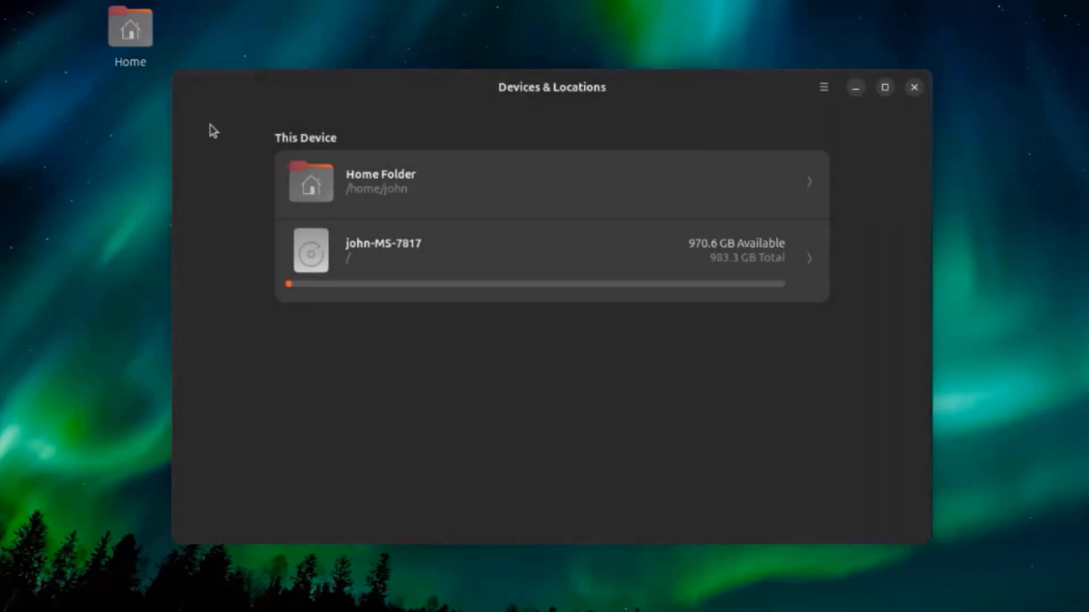
- View the version details of Disk Usage Analyzer, then close the application
left_click(825, 90)
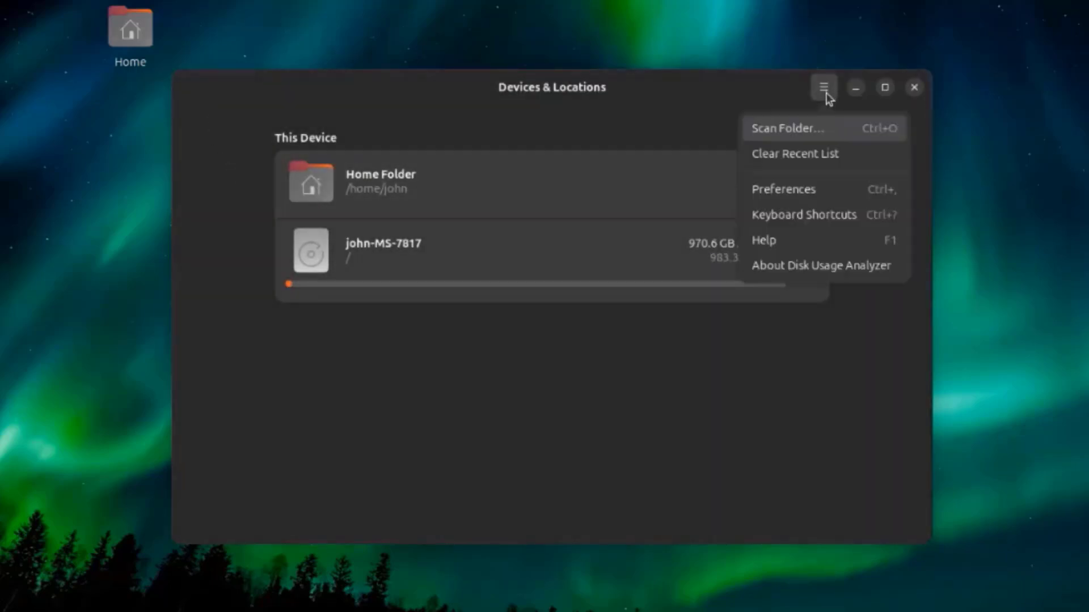
left_click(808, 266)
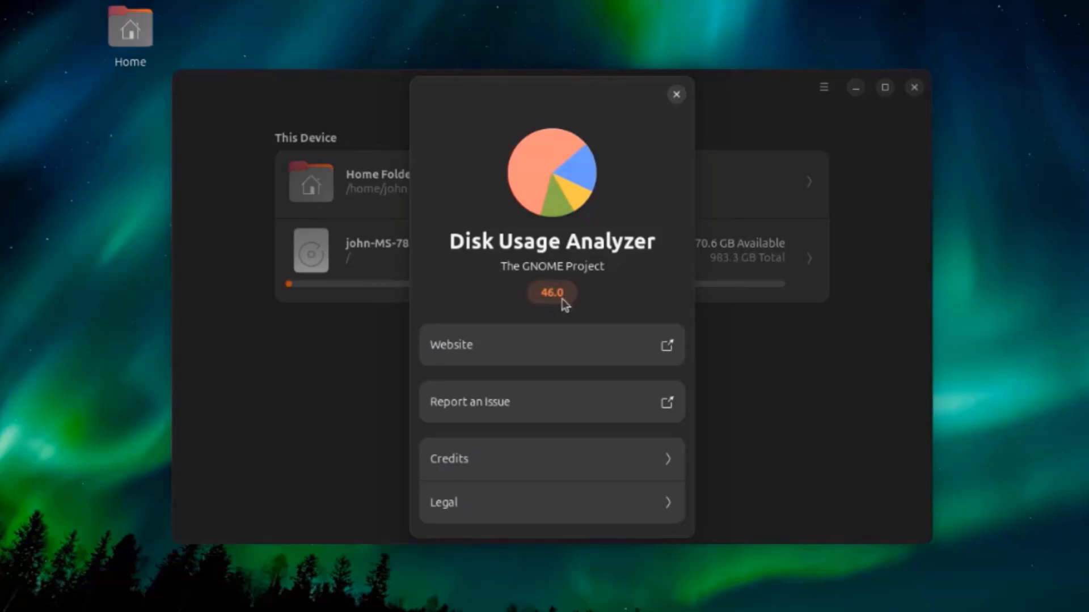
left_click(675, 94)
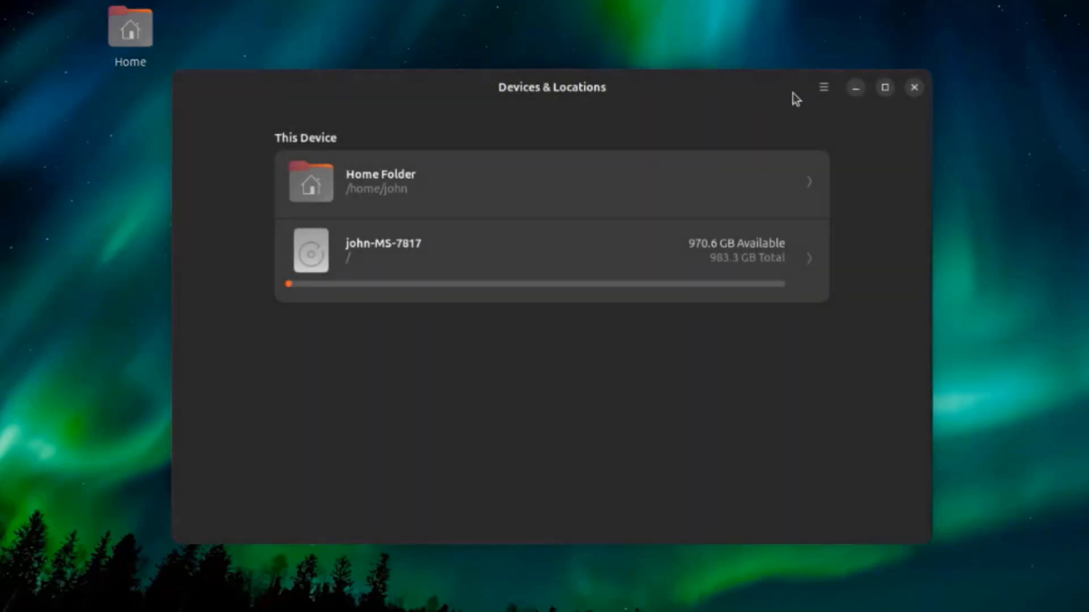
left_click(914, 87)
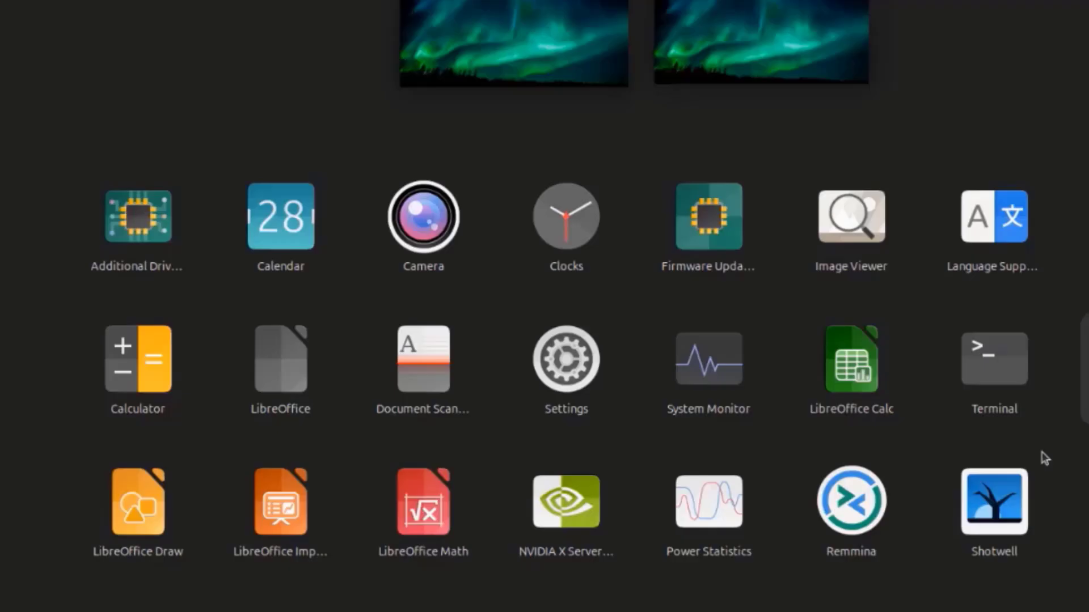
- Open System Monitor and view its Processes, Resources and File Systems pages
left_click(719, 374)
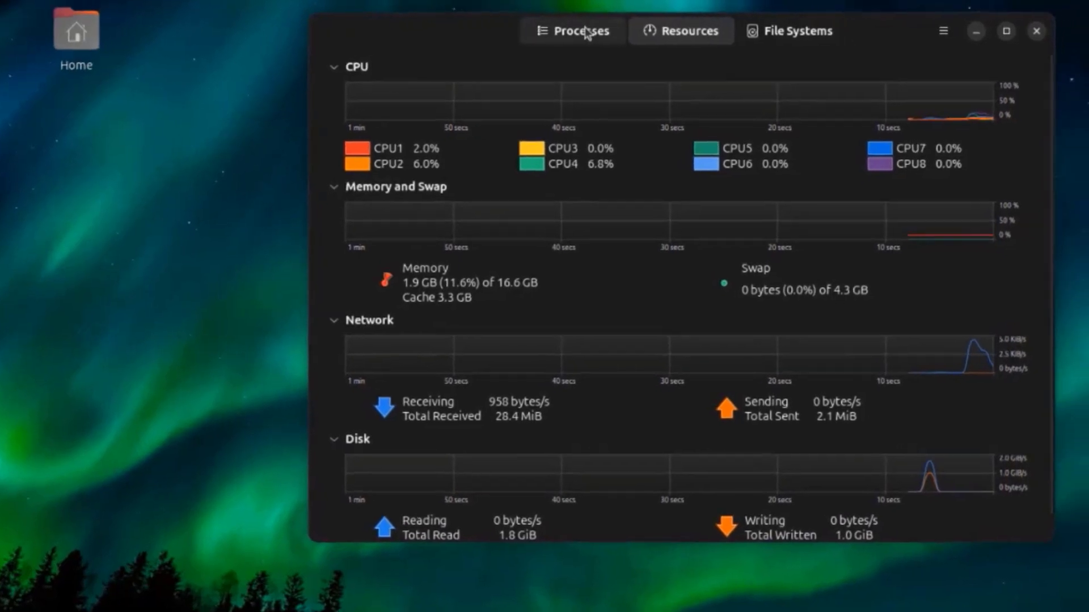
left_click(474, 45)
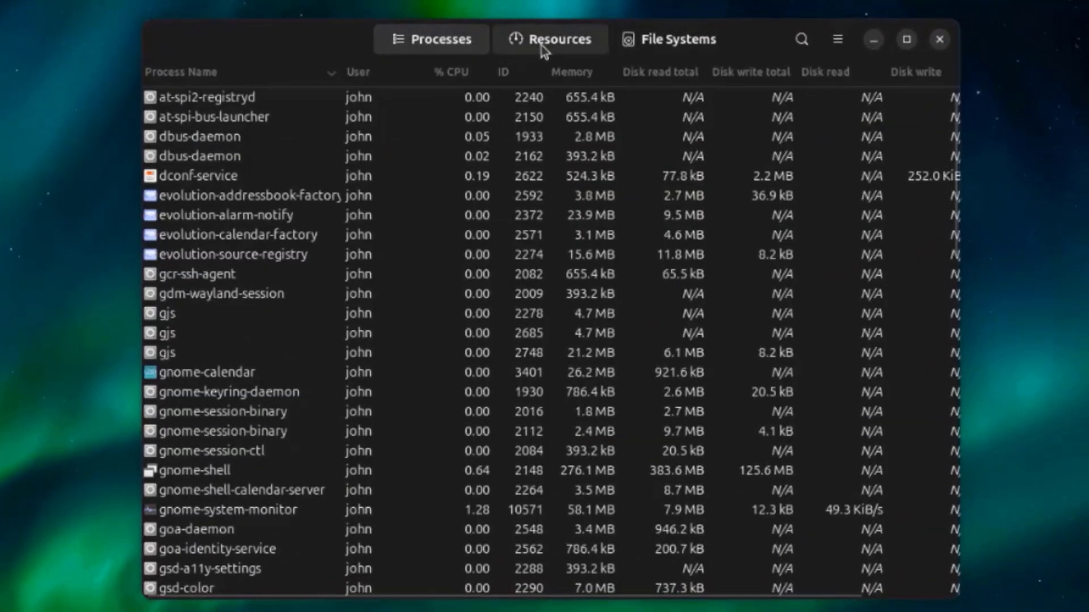
left_click(543, 47)
left_click(678, 53)
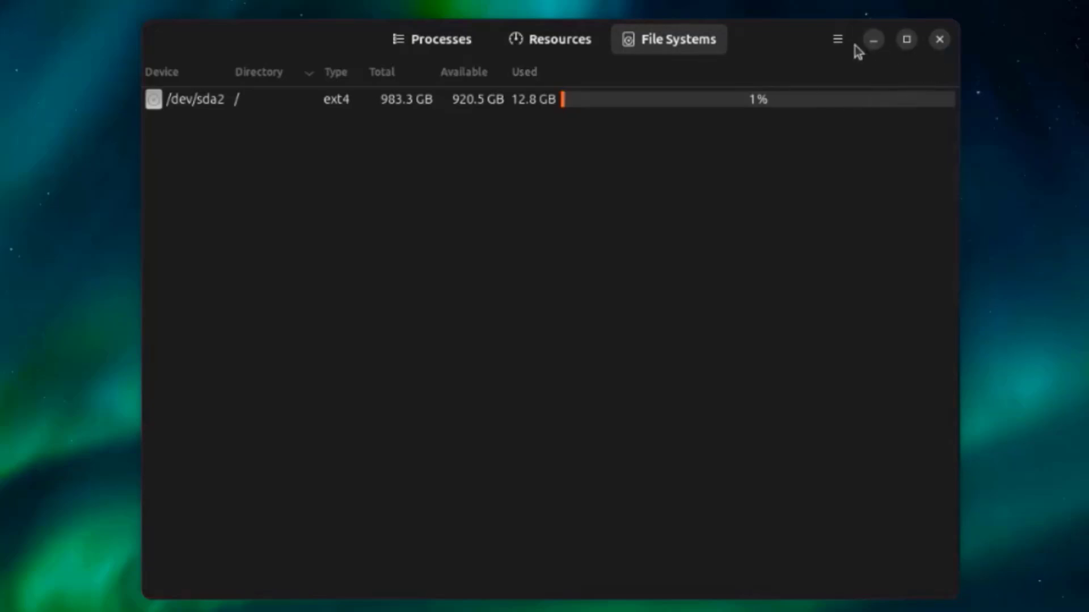
- View the version details of System Monitor, then close the application
left_click(837, 40)
left_click(797, 218)
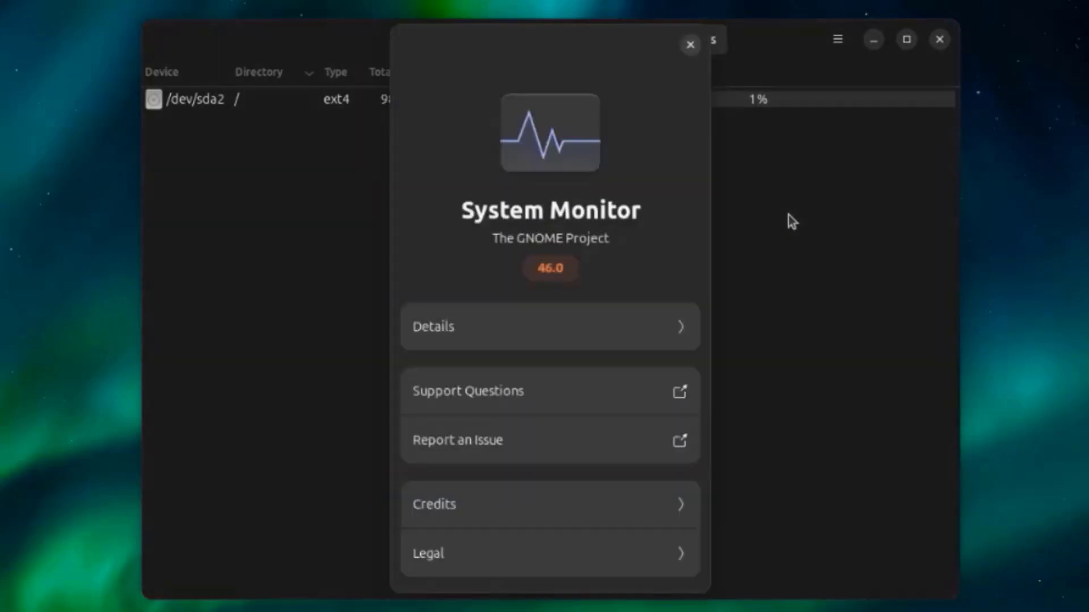
left_click(695, 47)
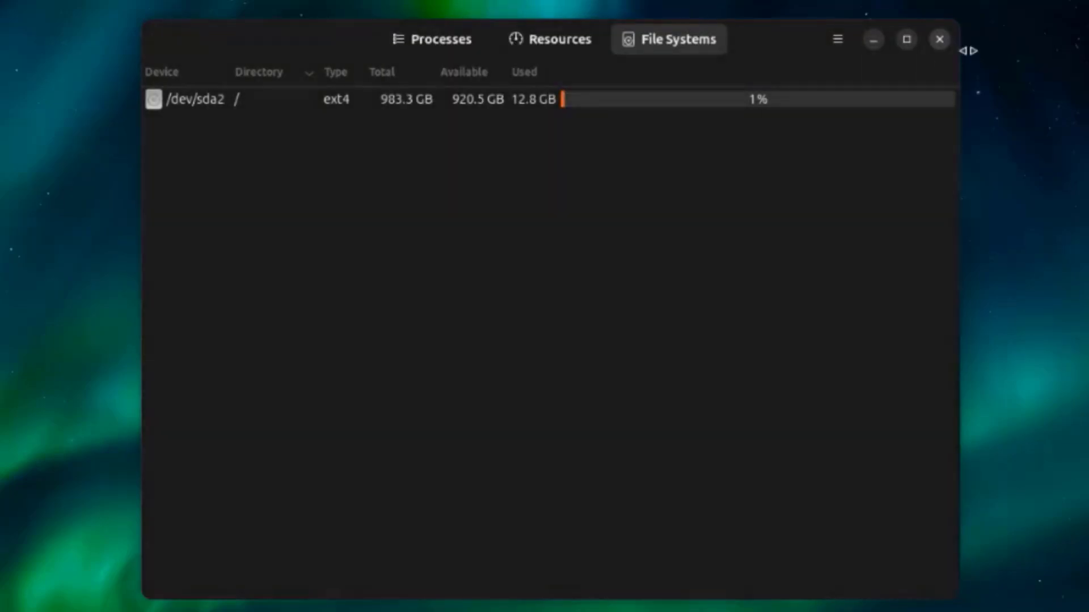
left_click(944, 46)
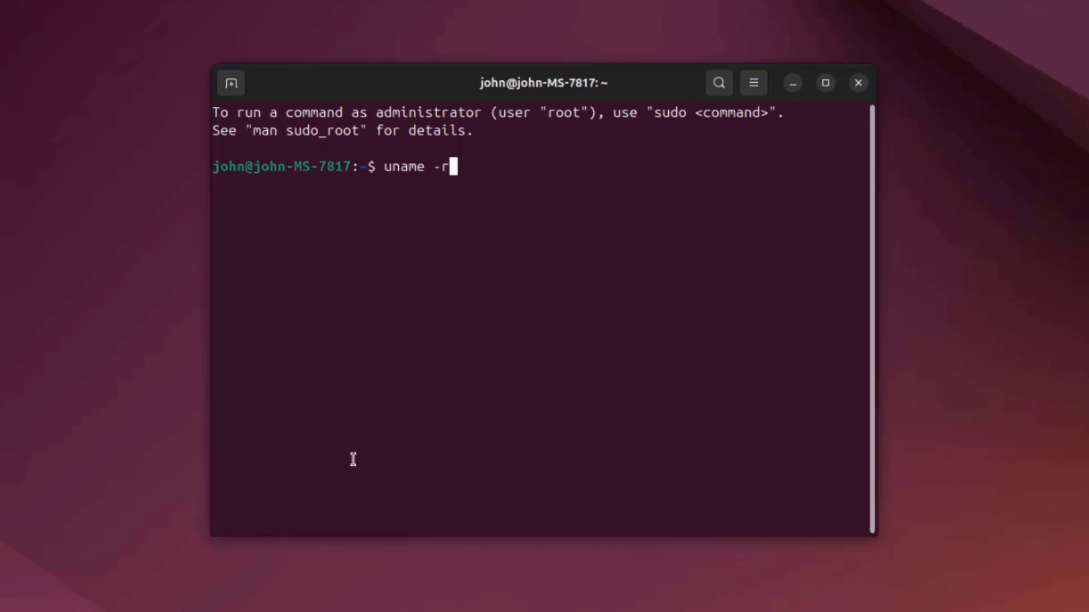
- In the terminal, check the kernel version with uname -r and try to start vlc
key("Return")
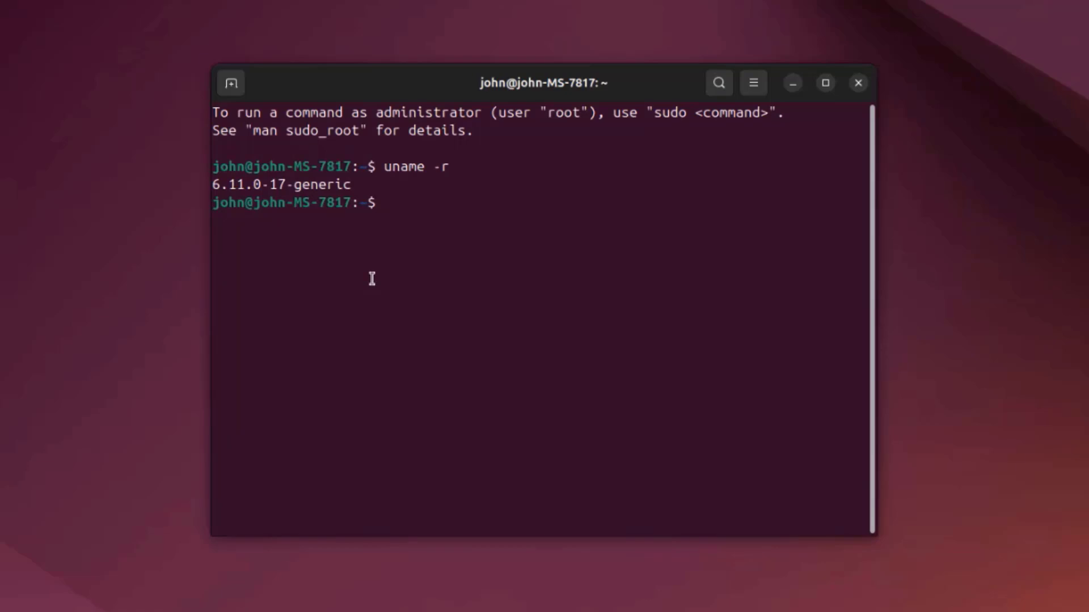
type("vlc")
key("Return")
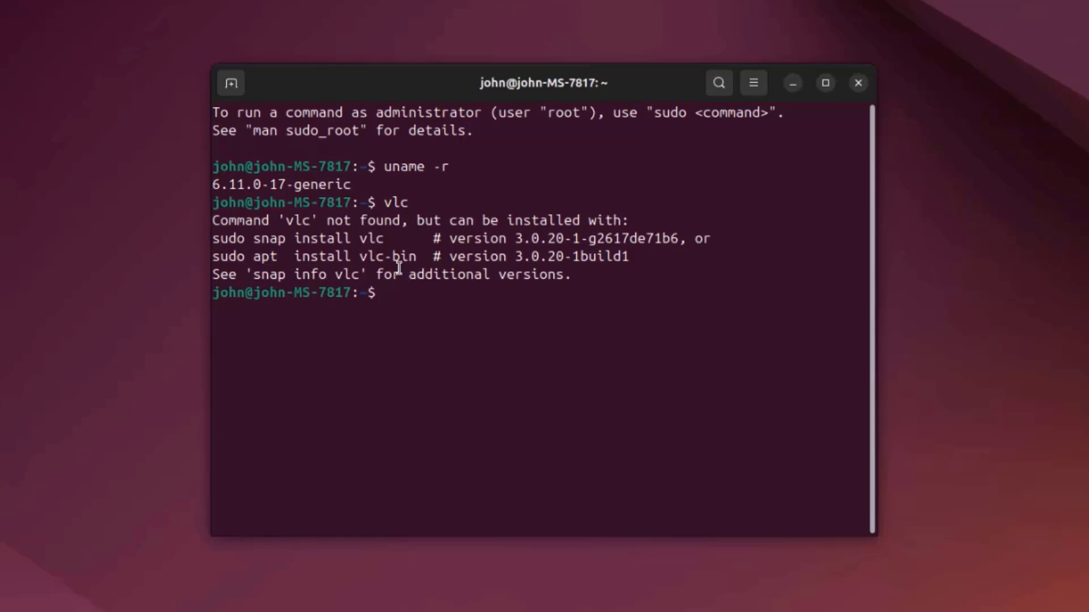
- Install VLC with sudo apt install vlc, entering the account password, and accept its privacy policy with metadata network access allowed
type("sudo apt install vlc")
key("Return")
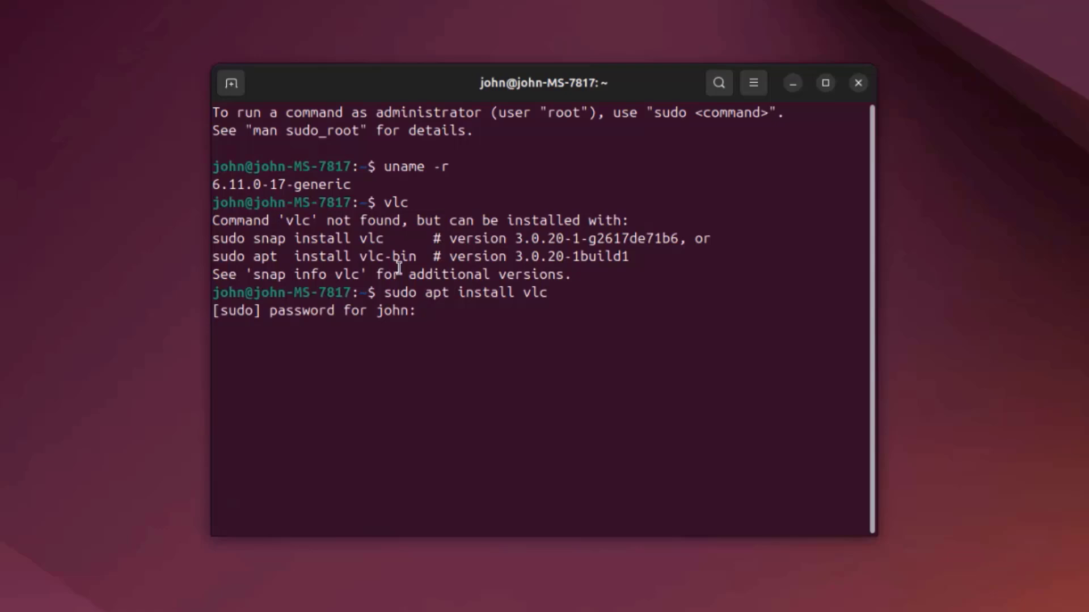
key("Return")
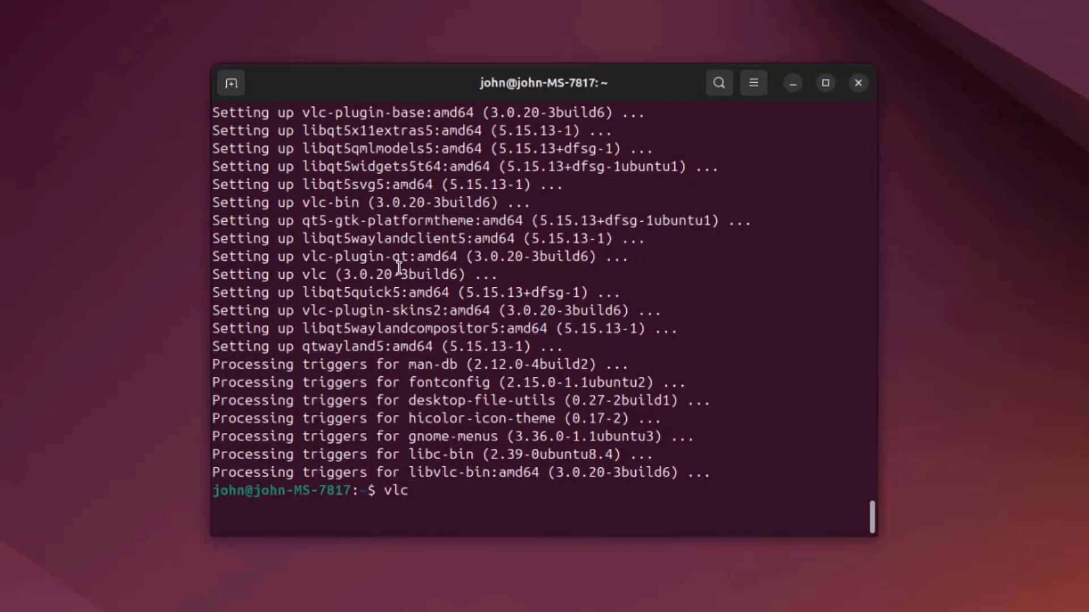
key("Return")
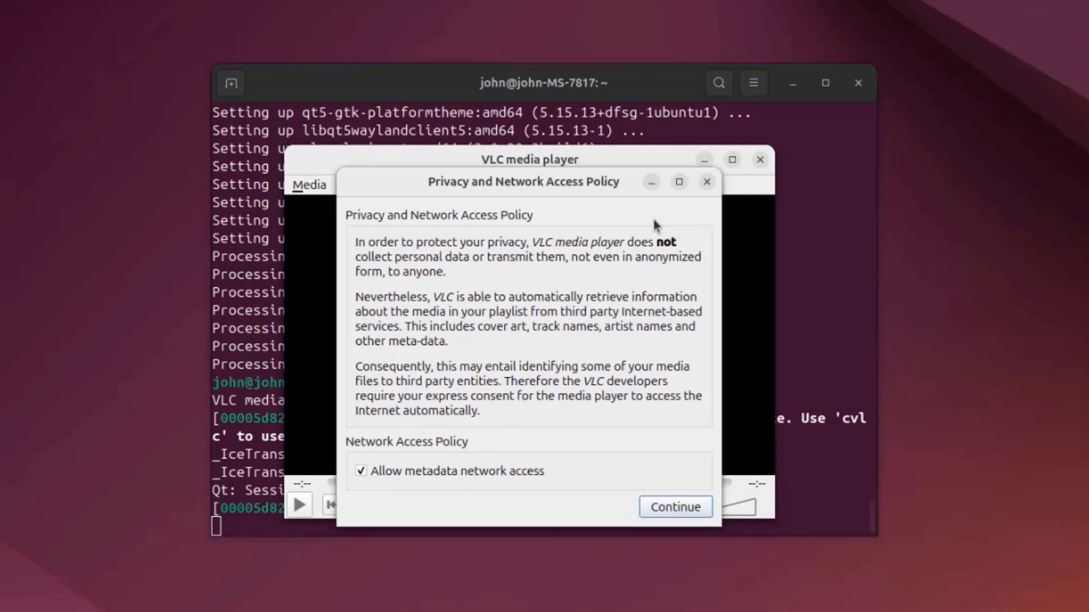
left_click(679, 512)
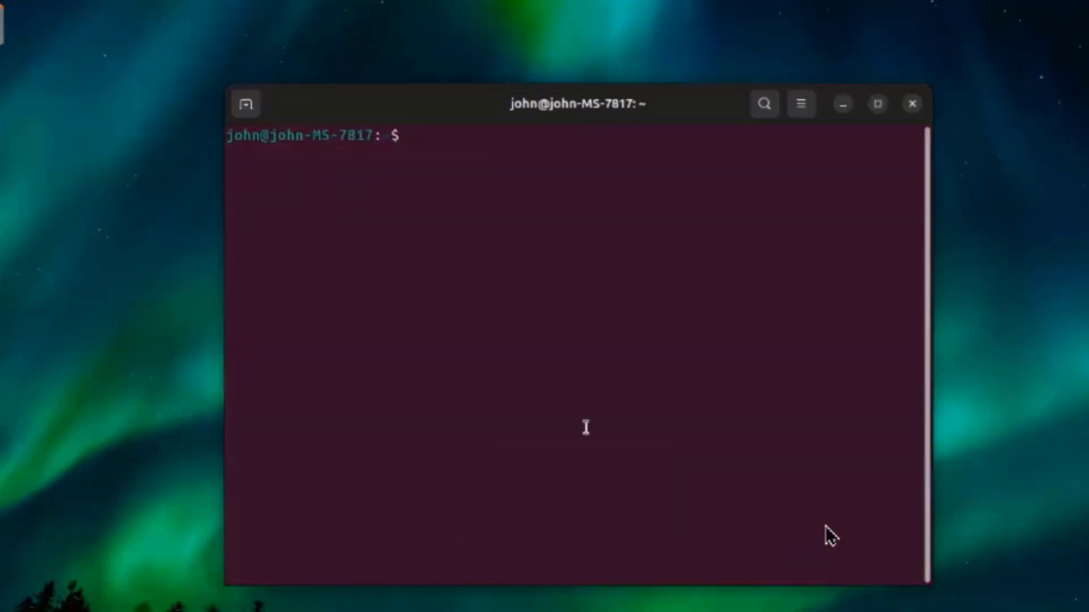
- Try to run htop in the terminal and install it with sudo apt install htop
type("htop")
key("Return")
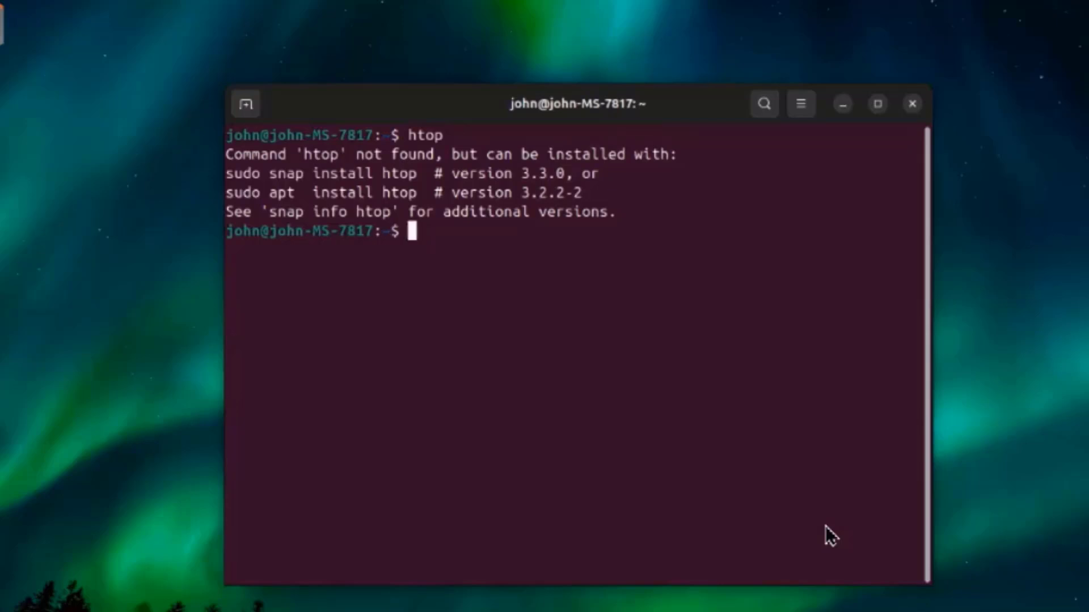
type("sudo ")
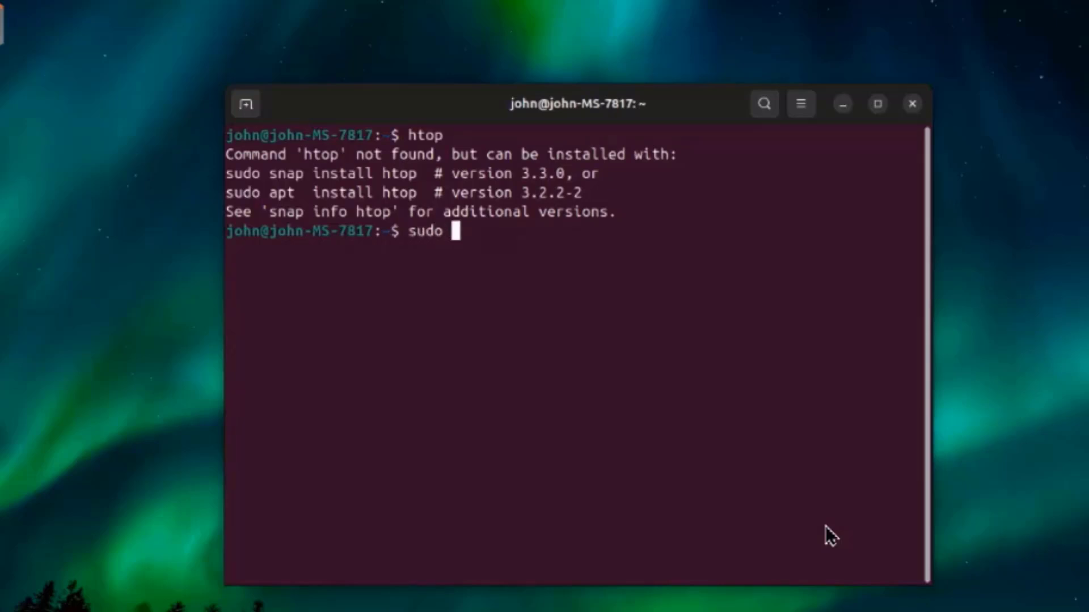
type("apt install ")
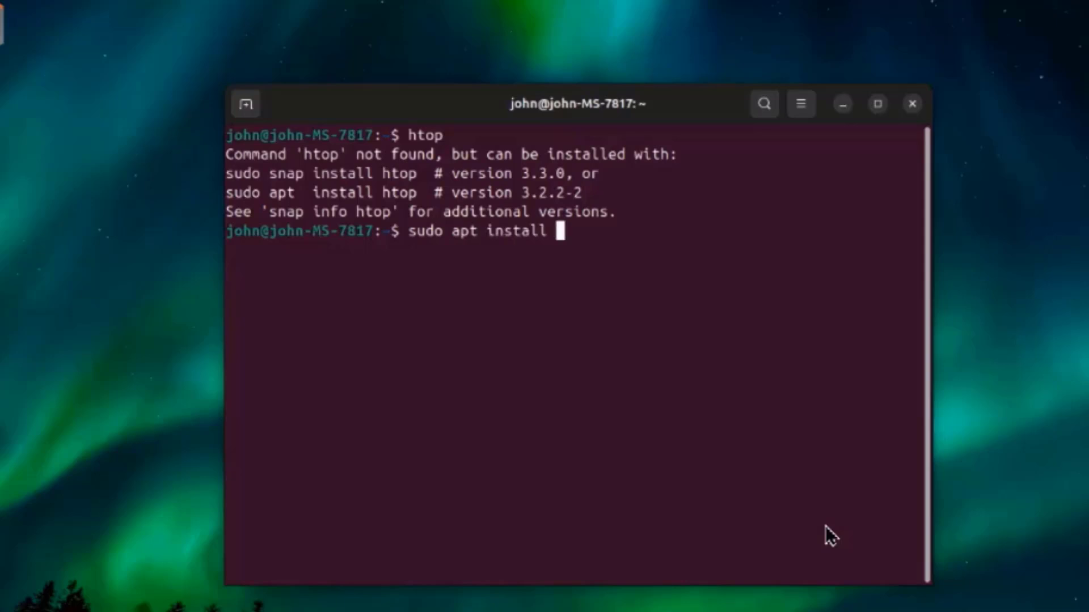
type("htop")
key("Return")
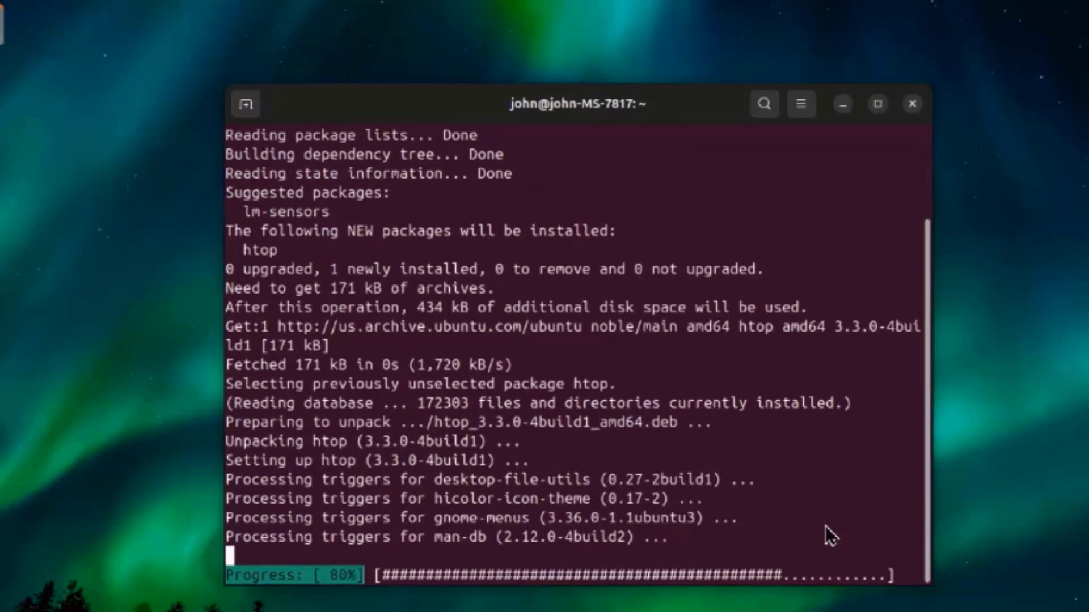
type("h")
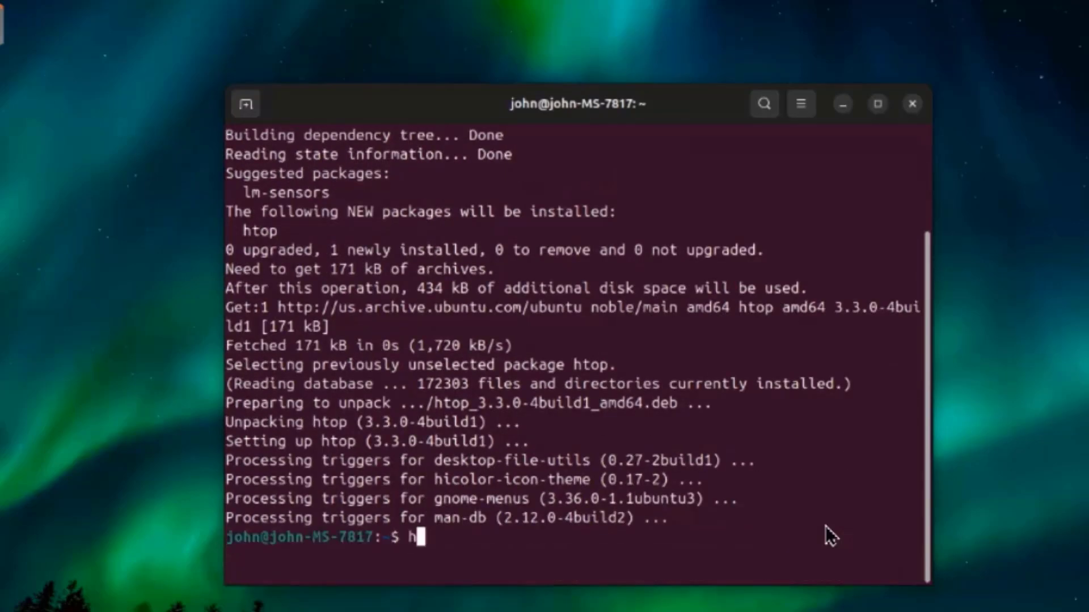
type("atop")
key("Return")
- Run htop in the terminal to view the system load and running processes
type("htop")
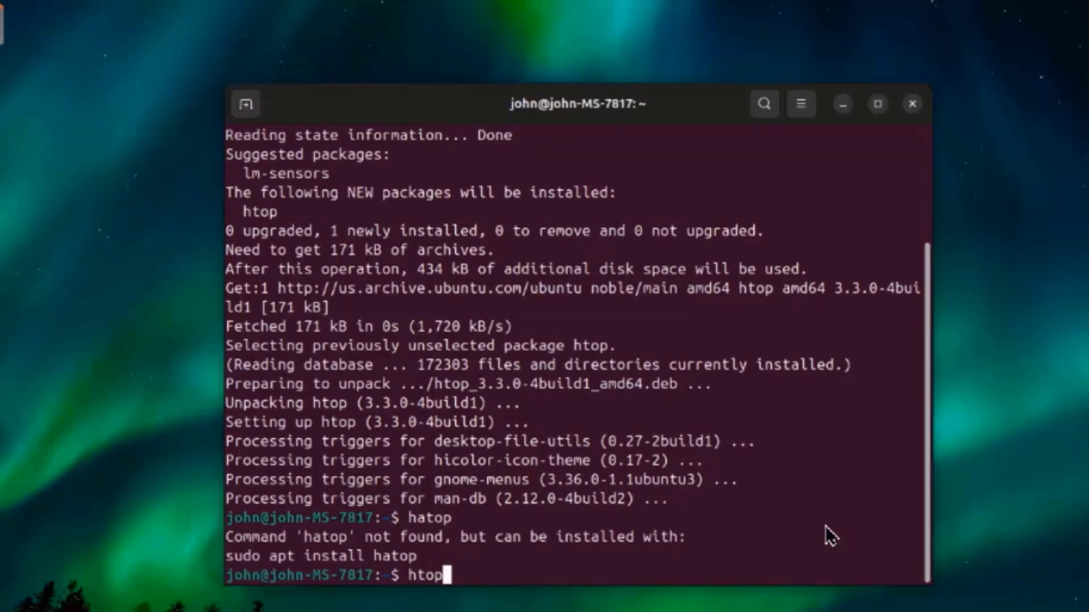
key("Return")
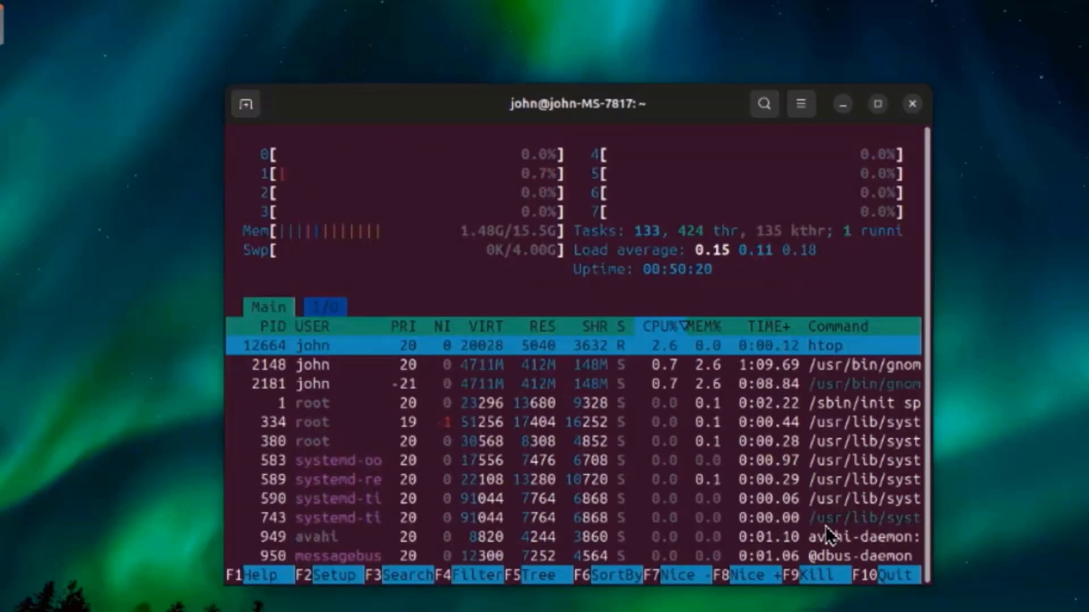